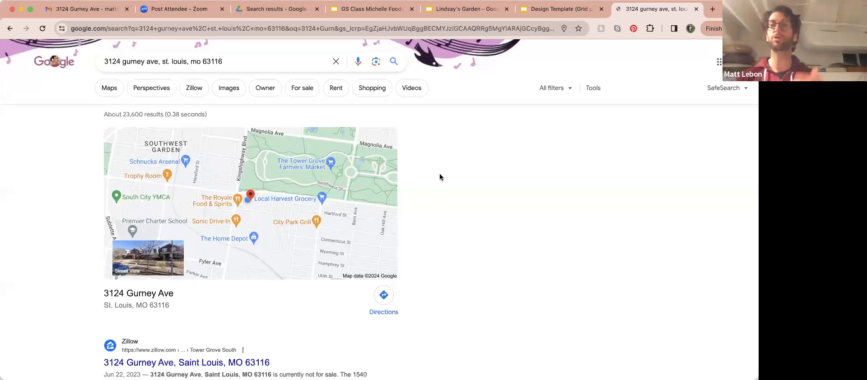
- Open the searched property in Google Maps and display the neighbourhood as satellite imagery
{"action": "left_click", "coordinate": [288, 242]}
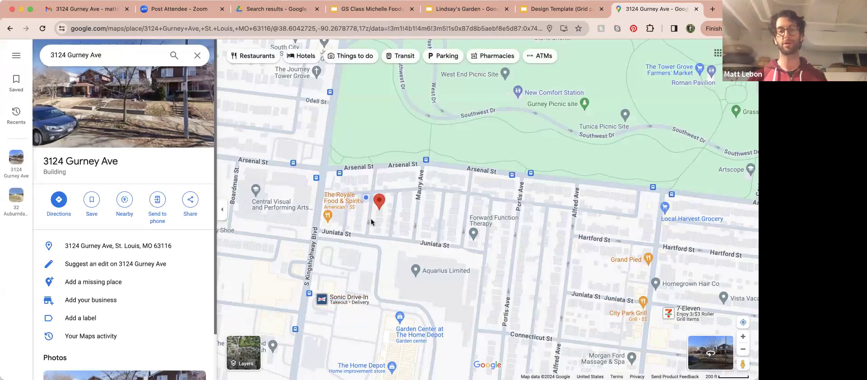
{"action": "scroll", "coordinate": [371, 289], "scroll_direction": "up", "scroll_amount": 1}
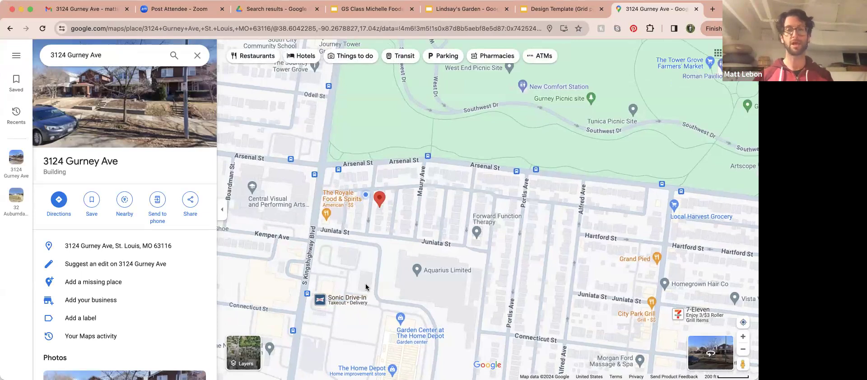
{"action": "scroll", "coordinate": [365, 284], "scroll_direction": "up", "scroll_amount": 2}
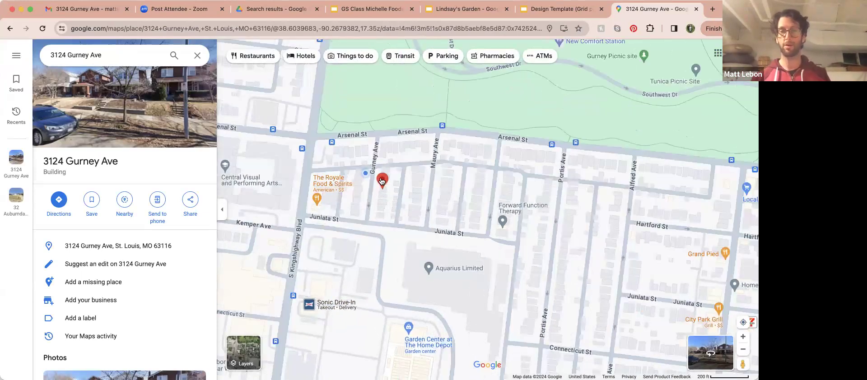
{"action": "left_click", "coordinate": [239, 345]}
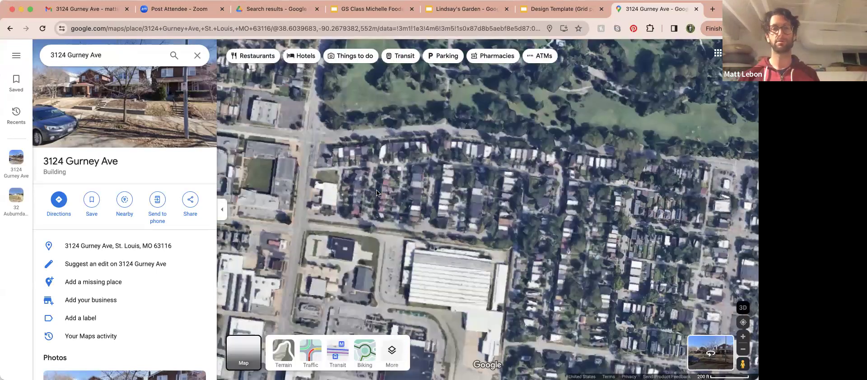
- Capture a screenshot of the satellite view covering the marked property's backyard, from the rear of the house to the garage
{"action": "scroll", "coordinate": [377, 195], "scroll_direction": "up", "scroll_amount": 2}
{"action": "scroll", "coordinate": [389, 281], "scroll_direction": "up", "scroll_amount": 3}
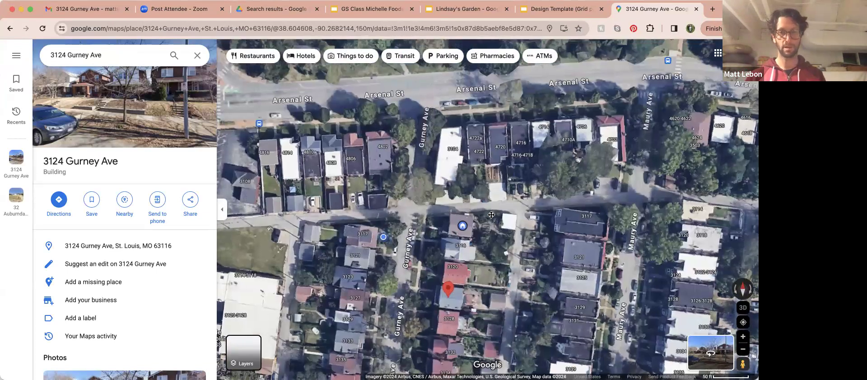
{"action": "scroll", "coordinate": [330, 328], "scroll_direction": "up", "scroll_amount": 3}
{"action": "left_click_drag", "start_coordinate": [463, 263], "coordinate": [218, 226]}
{"action": "left_click_drag", "start_coordinate": [535, 253], "coordinate": [429, 267]}
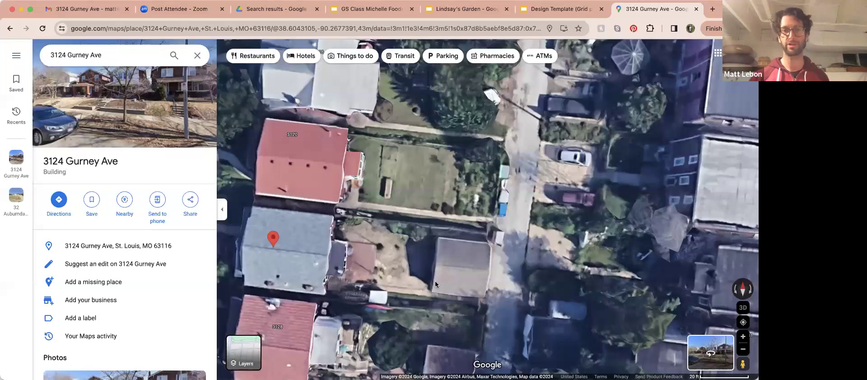
{"action": "left_click_drag", "start_coordinate": [434, 283], "coordinate": [435, 282]}
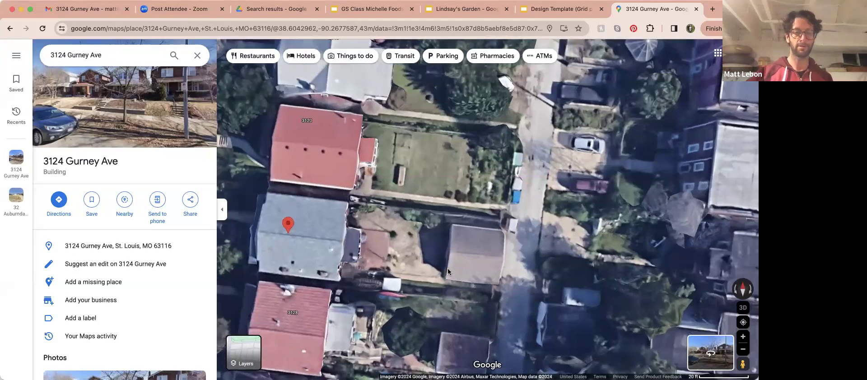
{"action": "key", "text": "super+shift+4"}
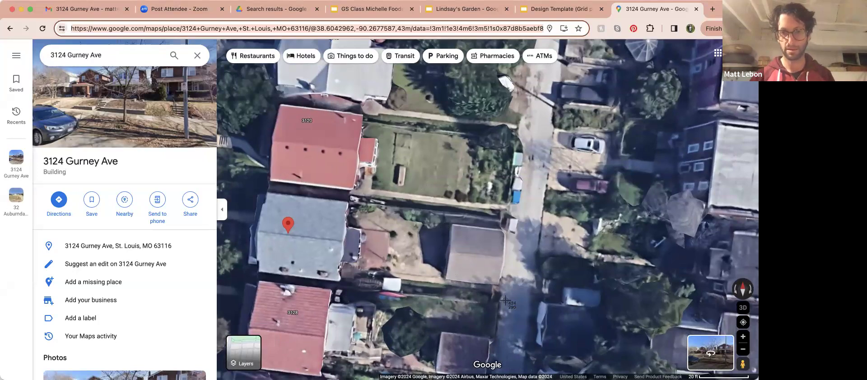
{"action": "left_click_drag", "start_coordinate": [313, 169], "coordinate": [513, 306]}
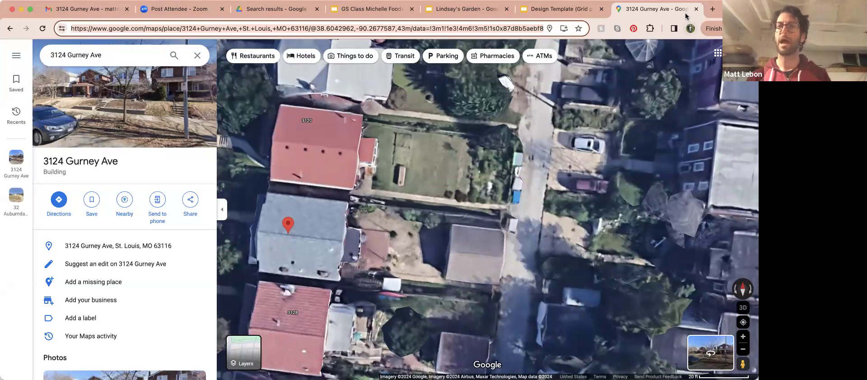
- Place the aerial screenshot on the first slide of the client's garden presentation and enlarge it slightly above the title block
{"action": "left_click", "coordinate": [567, 10]}
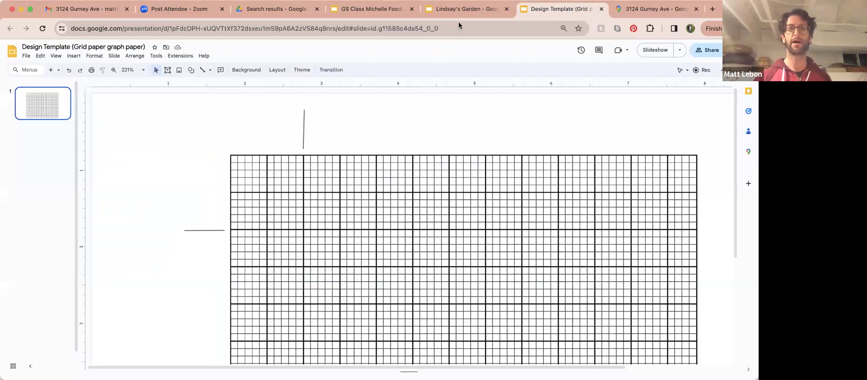
{"action": "left_click", "coordinate": [466, 10]}
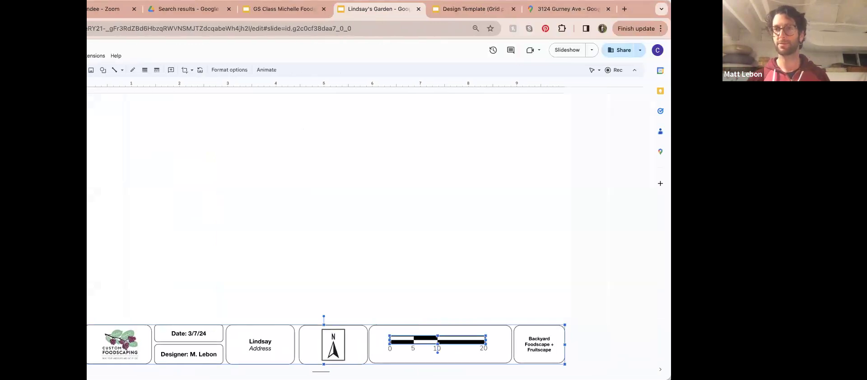
{"action": "left_click_drag", "start_coordinate": [356, 164], "coordinate": [400, 171]}
{"action": "mouse_move", "coordinate": [499, 171]}
{"action": "left_mouse_down"}
{"action": "mouse_move", "coordinate": [522, 174]}
{"action": "mouse_move", "coordinate": [513, 173]}
{"action": "left_mouse_up"}
{"action": "key", "text": "Escape"}
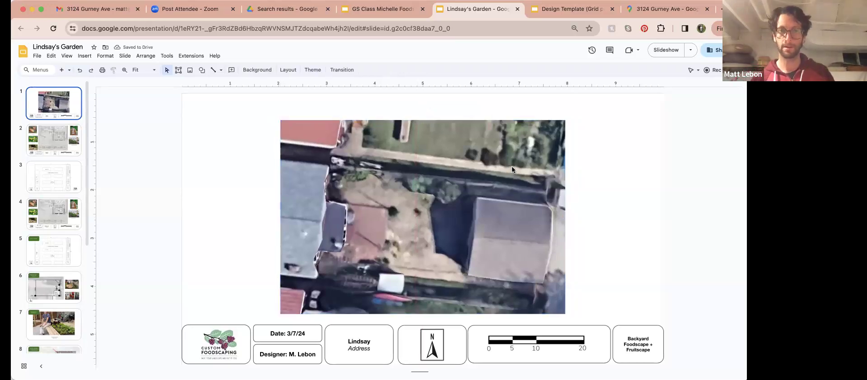
{"action": "left_click_drag", "start_coordinate": [512, 167], "coordinate": [510, 168]}
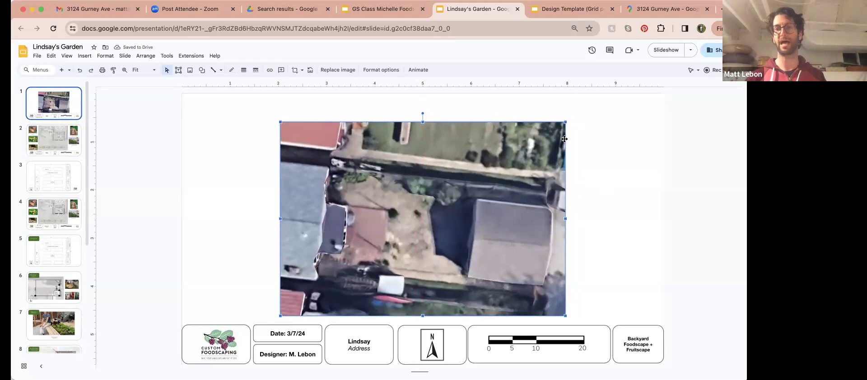
{"action": "left_click_drag", "start_coordinate": [494, 153], "coordinate": [487, 154]}
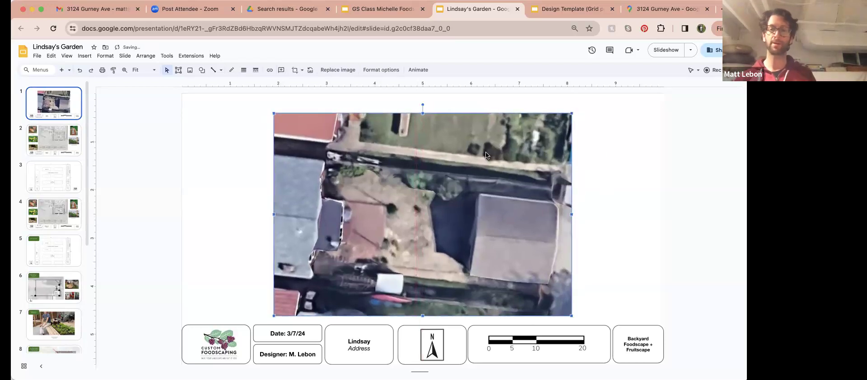
- Lower the aerial image's opacity to about a quarter
{"action": "right_click", "coordinate": [486, 155]}
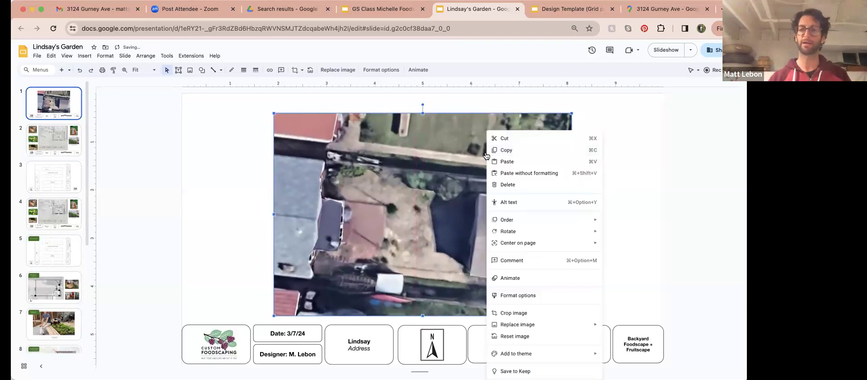
{"action": "left_click", "coordinate": [541, 295]}
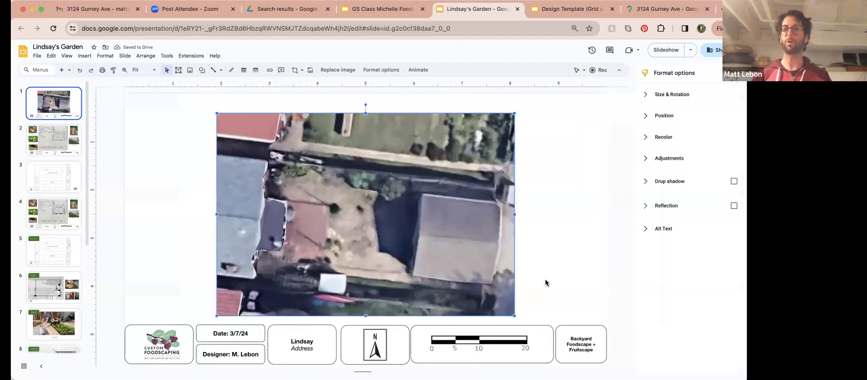
{"action": "left_click", "coordinate": [675, 161]}
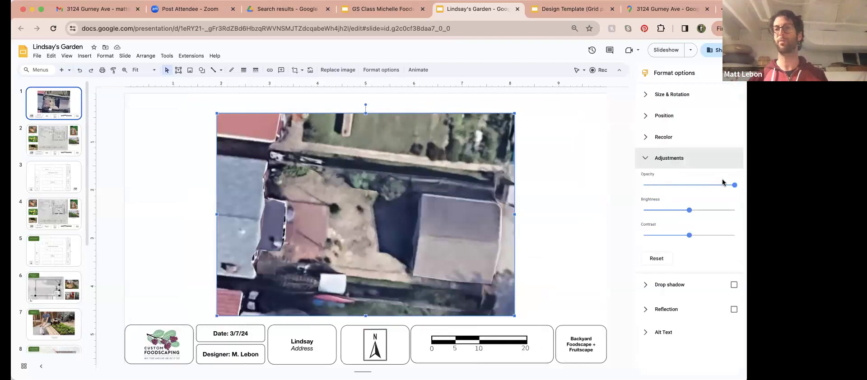
{"action": "left_click_drag", "start_coordinate": [734, 185], "coordinate": [665, 188]}
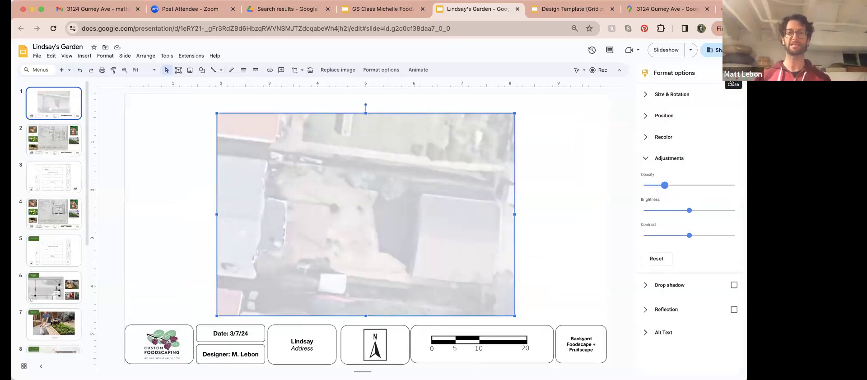
{"action": "left_click", "coordinate": [734, 73]}
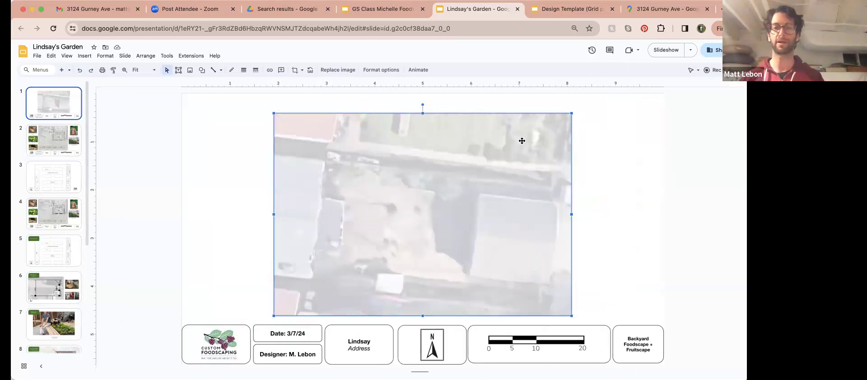
{"action": "key", "text": "Right"}
{"action": "left_click", "coordinate": [595, 144]}
{"action": "left_click_drag", "start_coordinate": [522, 158], "coordinate": [521, 159]}
{"action": "left_click", "coordinate": [595, 152]}
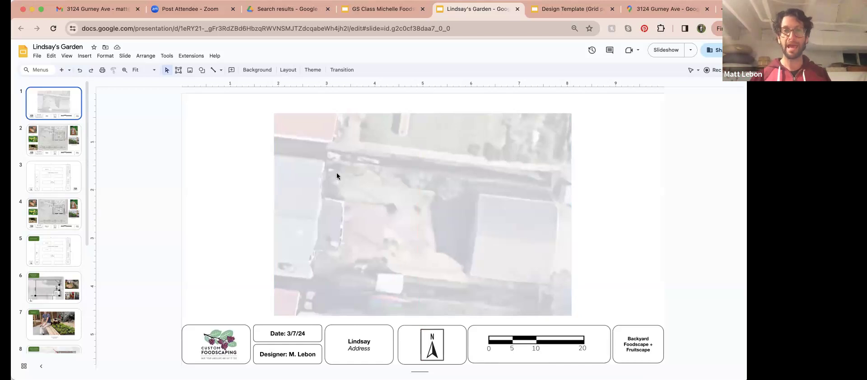
- Set the faded aerial image's opacity to a little over a third and deselect the image
{"action": "left_click", "coordinate": [376, 214]}
{"action": "right_click", "coordinate": [376, 215]}
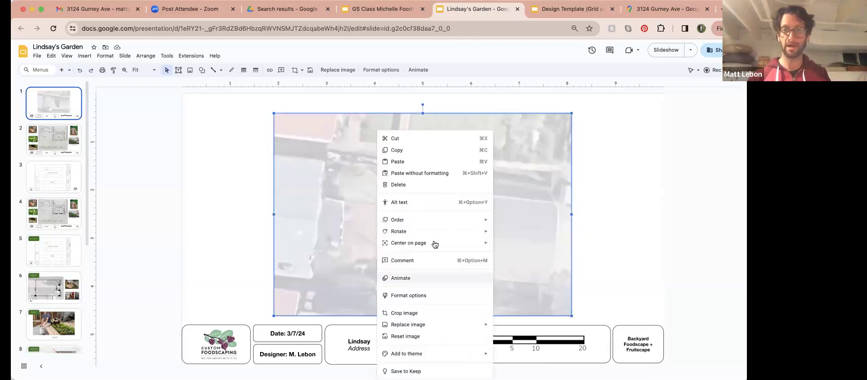
{"action": "left_click", "coordinate": [433, 296]}
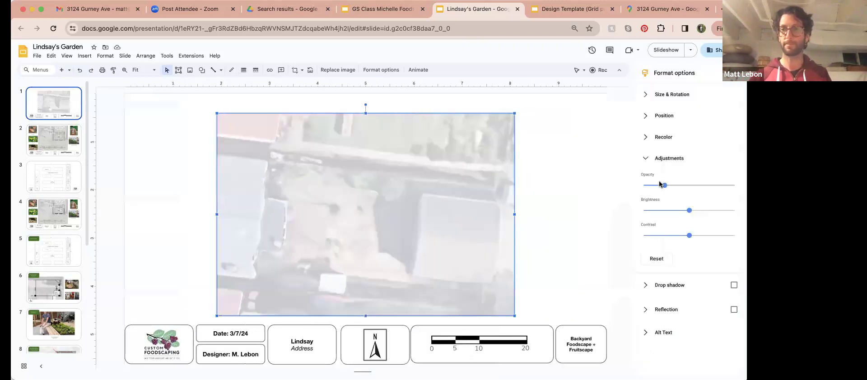
{"action": "mouse_move", "coordinate": [662, 185]}
{"action": "left_mouse_down"}
{"action": "mouse_move", "coordinate": [679, 186]}
{"action": "mouse_move", "coordinate": [646, 186]}
{"action": "mouse_move", "coordinate": [677, 185]}
{"action": "left_mouse_up"}
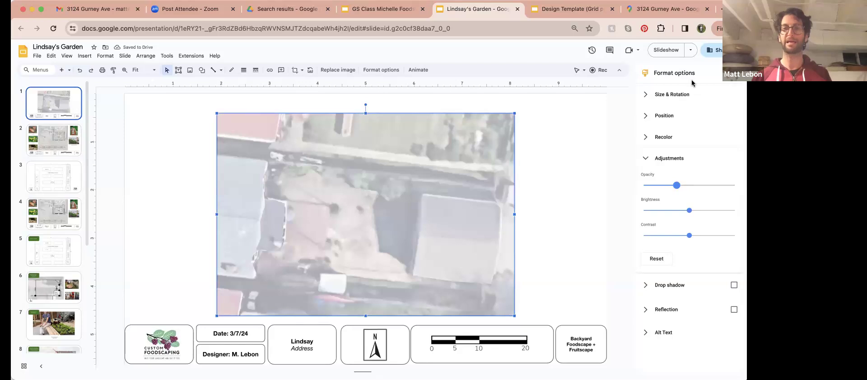
{"action": "left_click", "coordinate": [734, 73]}
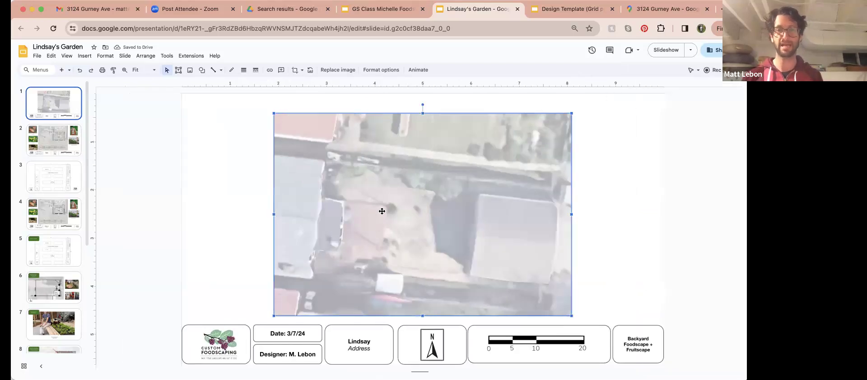
{"action": "key", "text": "Escape"}
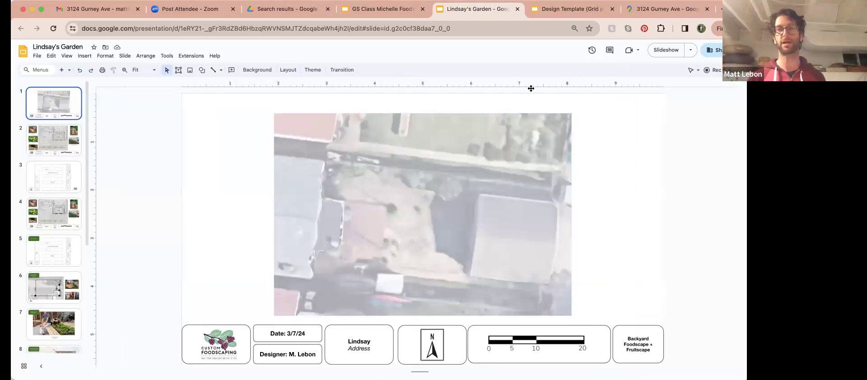
- Switch to Google Maps, measure a short distance along the brick patio behind the house, and clear the measurement
{"action": "left_click", "coordinate": [638, 8]}
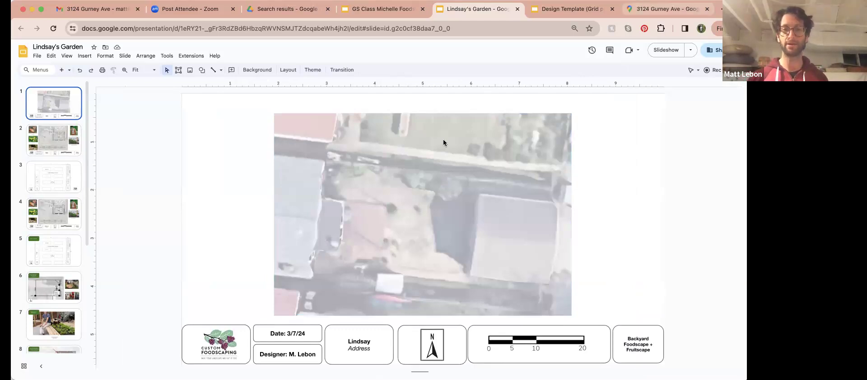
{"action": "right_click", "coordinate": [398, 236]}
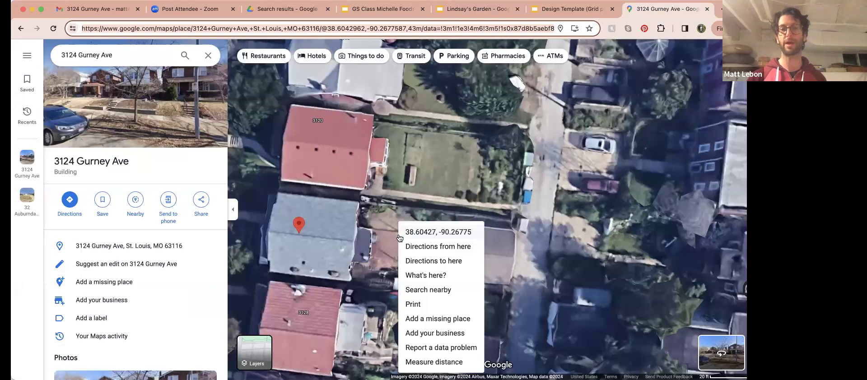
{"action": "left_click", "coordinate": [434, 362]}
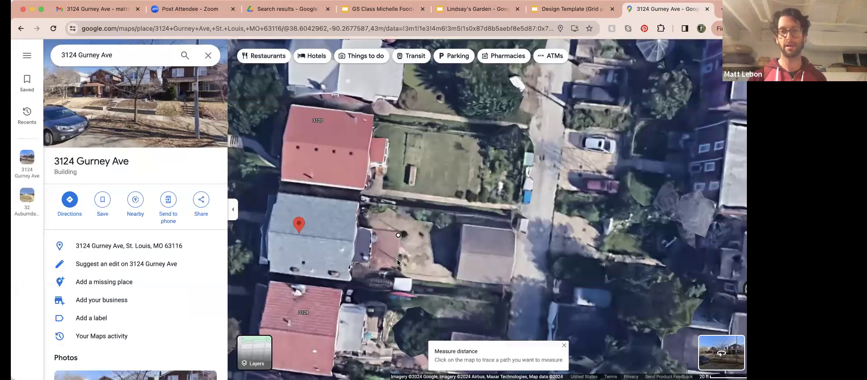
{"action": "left_click", "coordinate": [397, 260]}
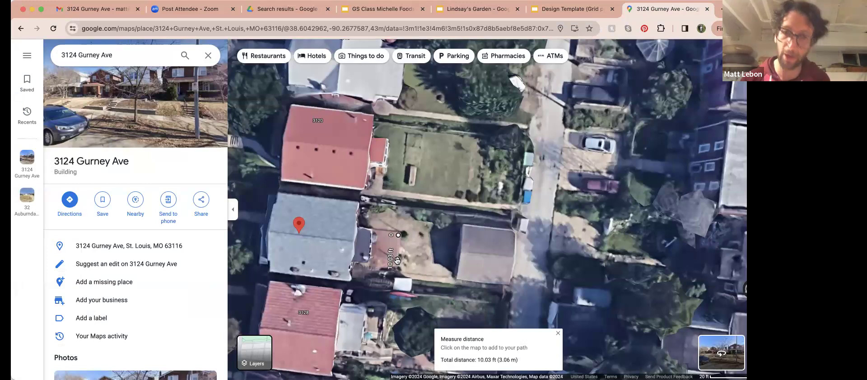
{"action": "left_click", "coordinate": [397, 260]}
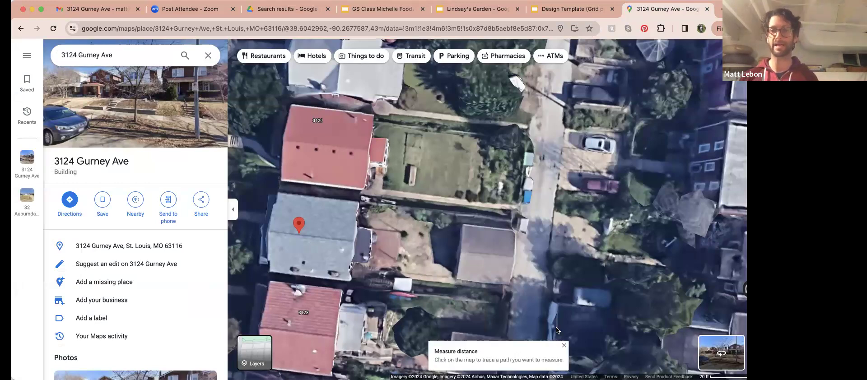
{"action": "left_click", "coordinate": [564, 345]}
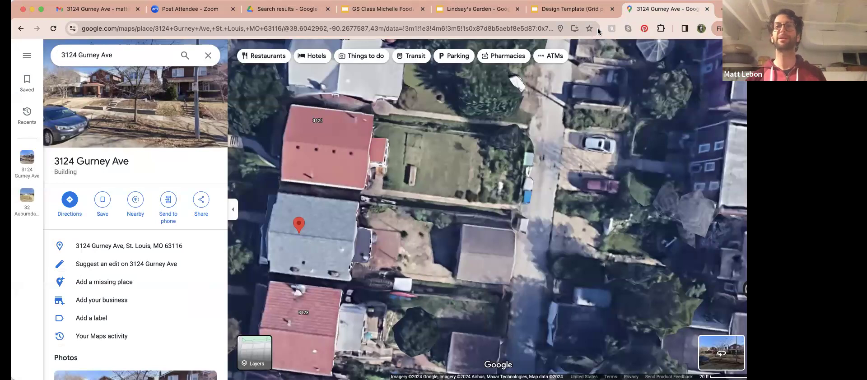
- Switch to the client's garden presentation
{"action": "left_click", "coordinate": [573, 14]}
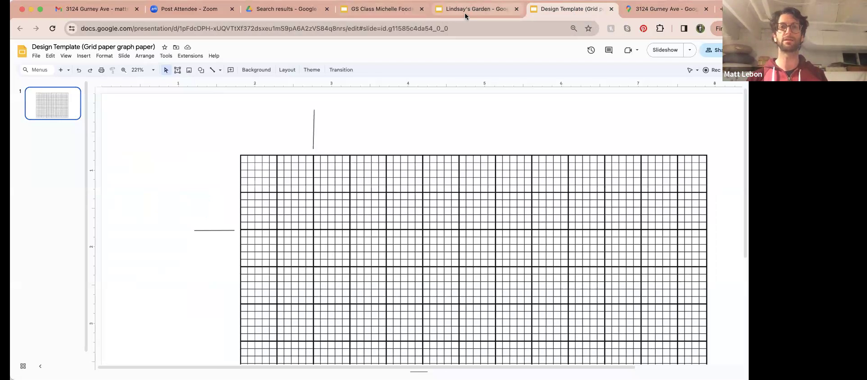
{"action": "left_click", "coordinate": [464, 12]}
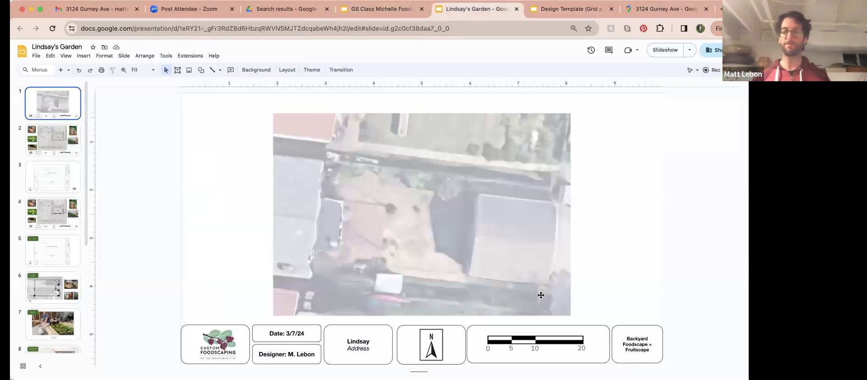
- Try to move the scale bar from the title block onto the aerial image, then undo the moves
{"action": "double_click", "coordinate": [527, 341]}
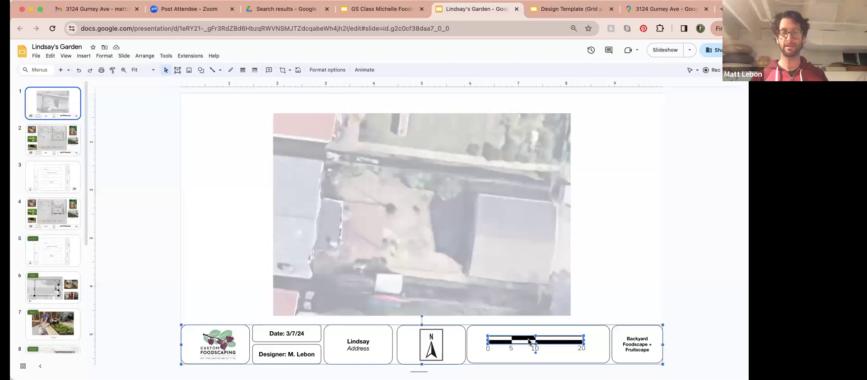
{"action": "left_click_drag", "start_coordinate": [530, 342], "coordinate": [381, 248]}
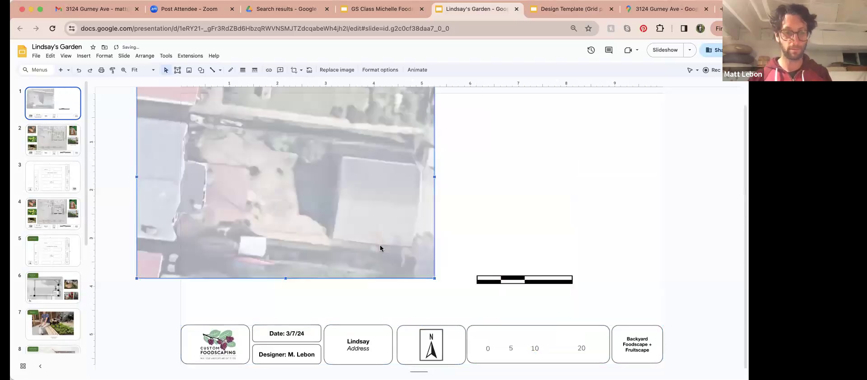
{"action": "key", "text": "super+z"}
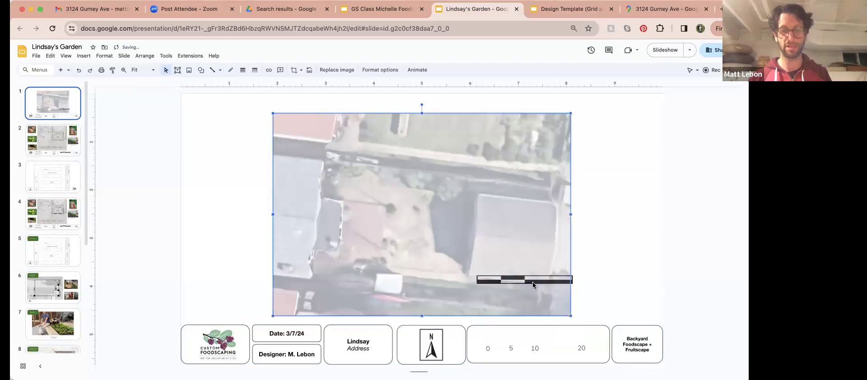
{"action": "left_click", "coordinate": [572, 280]}
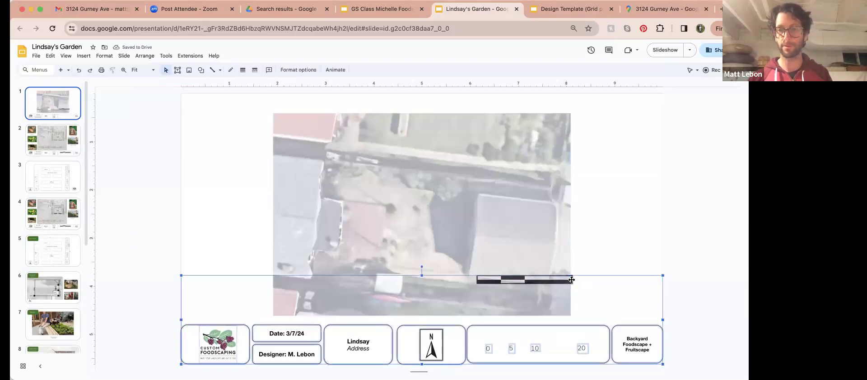
{"action": "left_click", "coordinate": [561, 280]}
{"action": "key", "text": "super+z"}
{"action": "key", "text": "super+z"}
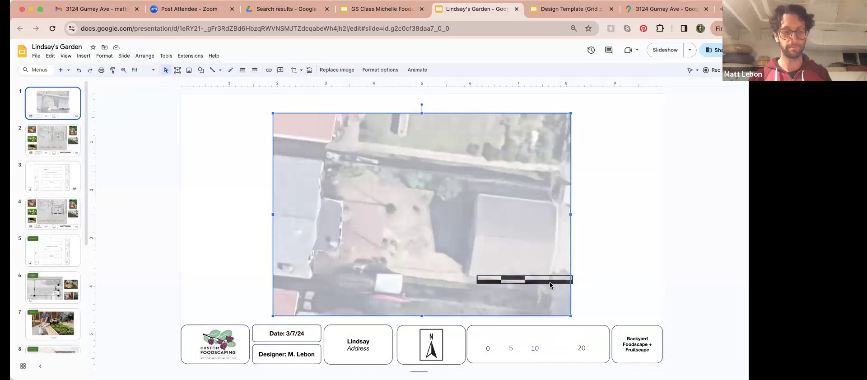
- Try to place the still-grouped scale bar over the backyard and rotate it, then return it to the title block
{"action": "left_click_drag", "start_coordinate": [552, 338], "coordinate": [607, 291]}
{"action": "right_click", "coordinate": [608, 292]}
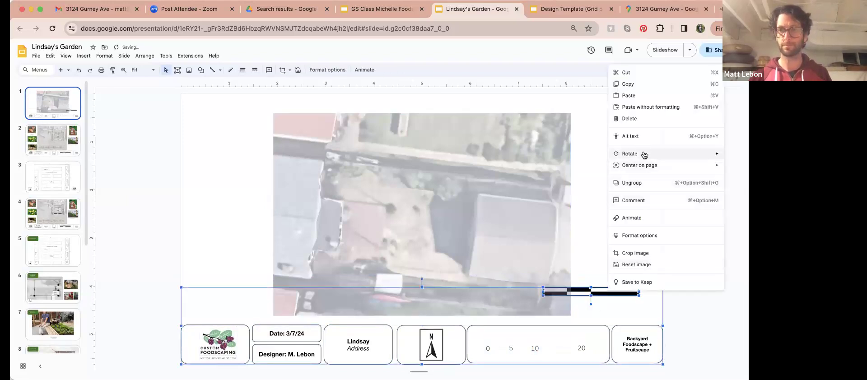
{"action": "key", "text": "Escape"}
{"action": "left_click_drag", "start_coordinate": [616, 290], "coordinate": [447, 245]}
{"action": "left_click_drag", "start_coordinate": [388, 230], "coordinate": [388, 230]}
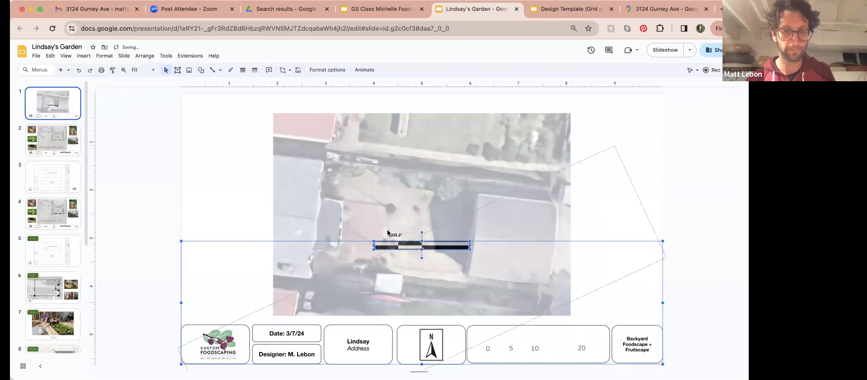
{"action": "key", "text": "super+z"}
{"action": "left_click", "coordinate": [445, 252]}
{"action": "left_click_drag", "start_coordinate": [446, 247], "coordinate": [560, 342]}
{"action": "key", "text": "Escape"}
- Ungroup the title block group that contains the scale bar, then deselect
{"action": "left_click", "coordinate": [562, 338]}
{"action": "right_click", "coordinate": [563, 340]}
{"action": "left_click", "coordinate": [554, 340]}
{"action": "right_click", "coordinate": [554, 339]}
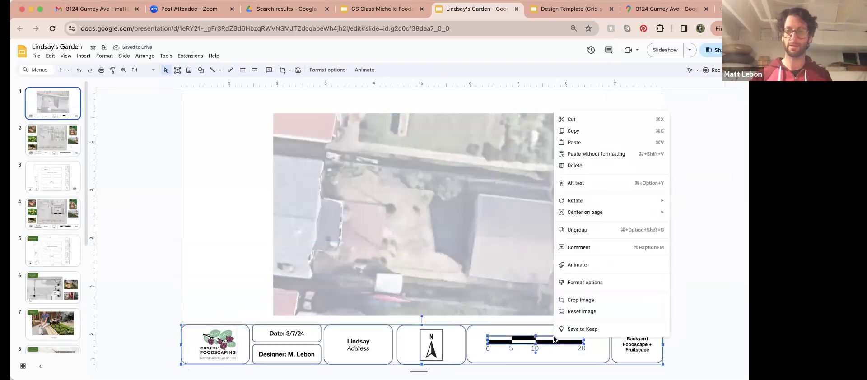
{"action": "left_click", "coordinate": [585, 230]}
{"action": "left_click", "coordinate": [582, 257]}
- Try to move the original scale bar onto the aerial image, then return it to its title block cell
{"action": "left_click", "coordinate": [560, 338]}
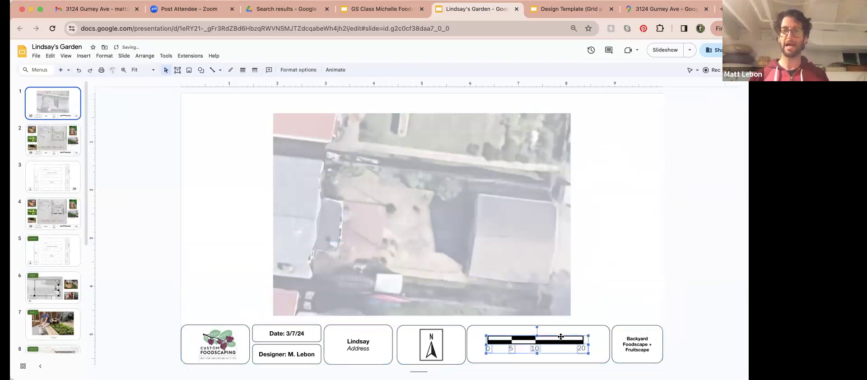
{"action": "left_click", "coordinate": [561, 339]}
{"action": "left_click_drag", "start_coordinate": [560, 339], "coordinate": [525, 305]}
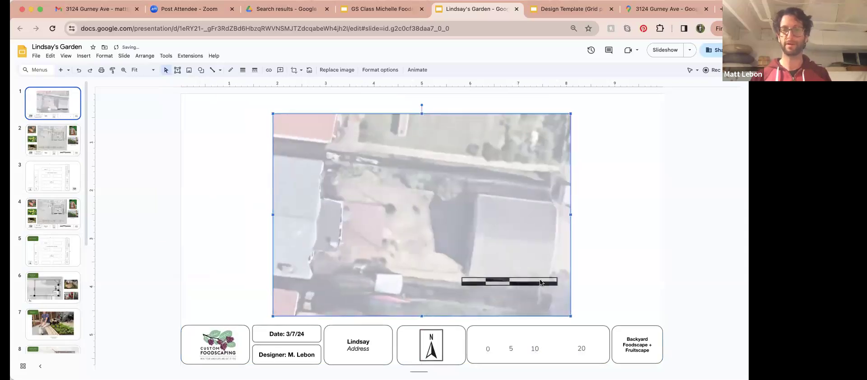
{"action": "left_click_drag", "start_coordinate": [540, 282], "coordinate": [547, 336]}
- Duplicate the scale bar, move the copy onto the aerial backyard, and rotate it nearly vertical, parallel to the back of the house
{"action": "right_click", "coordinate": [546, 336]}
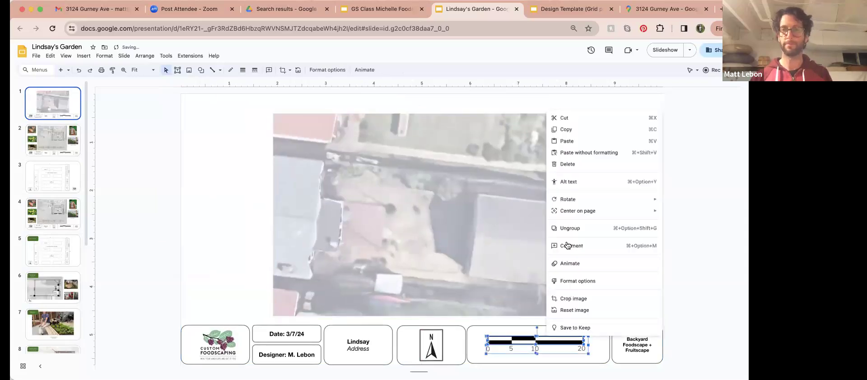
{"action": "key", "text": "Escape"}
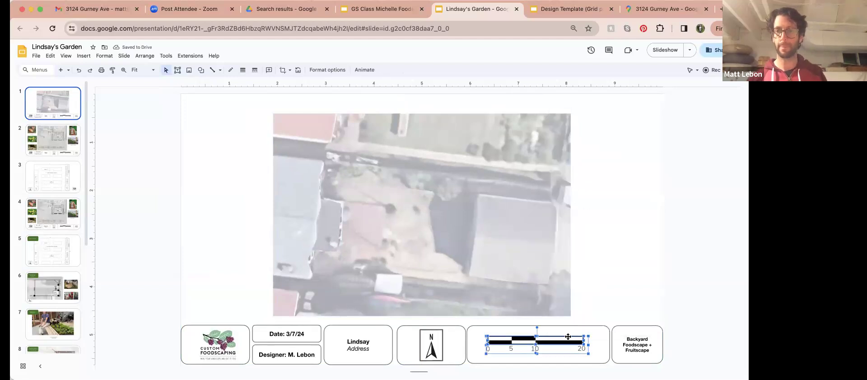
{"action": "left_click", "coordinate": [568, 338]}
{"action": "key", "text": "super+v"}
{"action": "left_click_drag", "start_coordinate": [568, 350], "coordinate": [473, 254]}
{"action": "left_click_drag", "start_coordinate": [411, 235], "coordinate": [393, 200]}
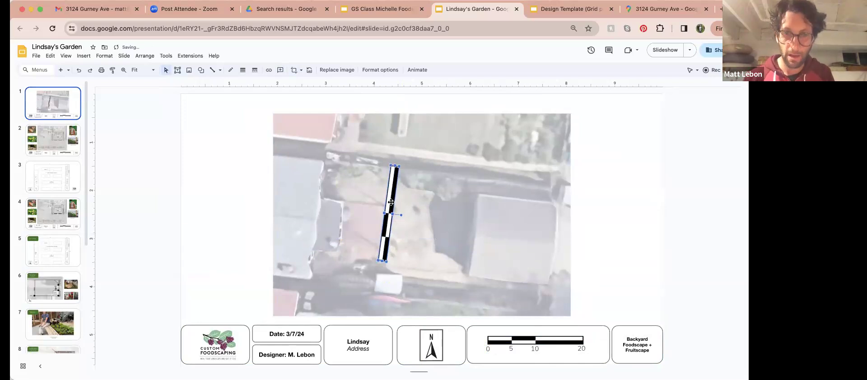
- Align the rotated scale bar copy with the edge of the brick patio and shorten its upper end slightly
{"action": "left_click_drag", "start_coordinate": [382, 243], "coordinate": [379, 231]}
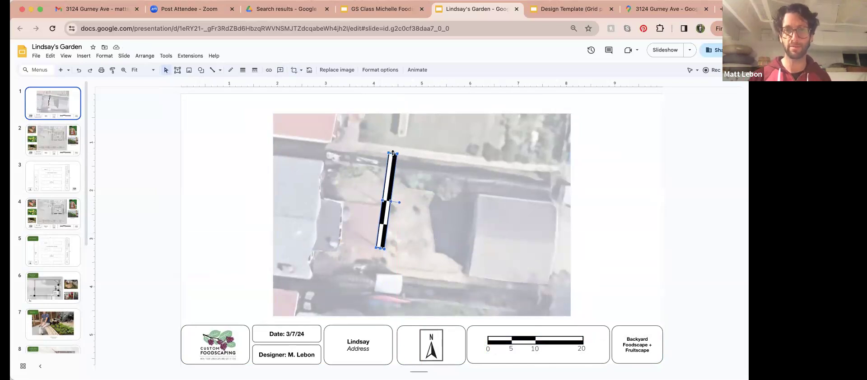
{"action": "left_click_drag", "start_coordinate": [392, 154], "coordinate": [392, 158]}
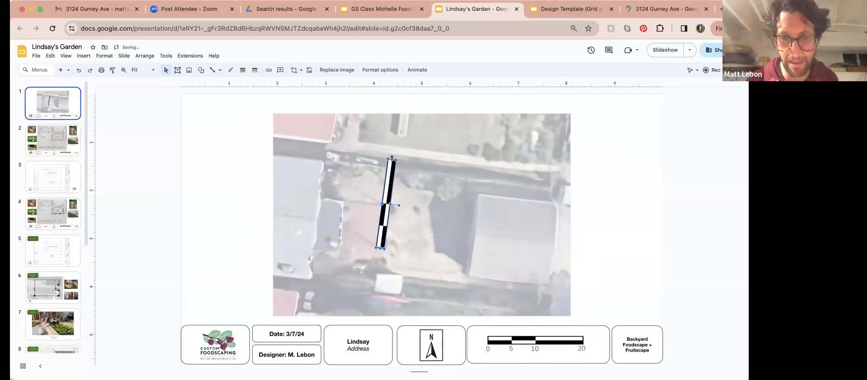
{"action": "left_click", "coordinate": [417, 246]}
{"action": "left_click_drag", "start_coordinate": [381, 232], "coordinate": [383, 232]}
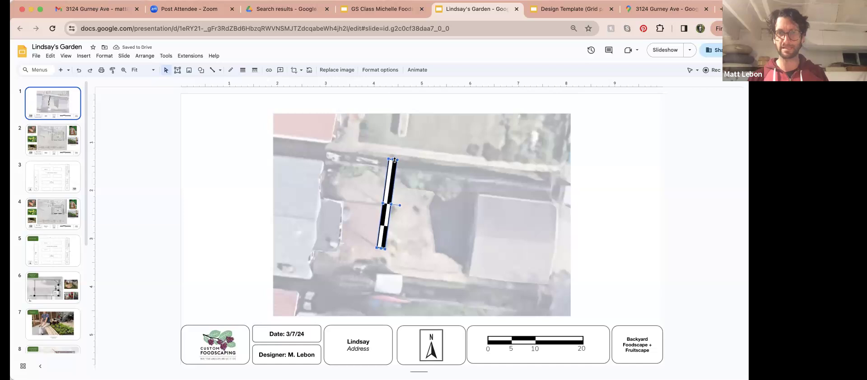
- Delete the original scale bar and put the shortened copy horizontally in its place above the 0 to 20 labels
{"action": "left_click", "coordinate": [538, 342]}
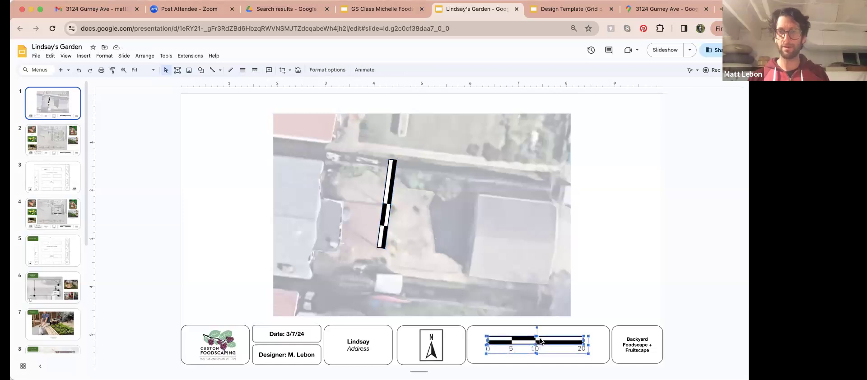
{"action": "key", "text": "Delete"}
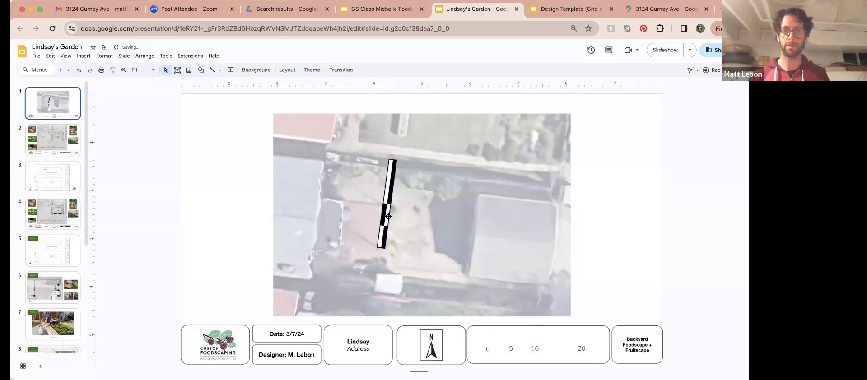
{"action": "left_click_drag", "start_coordinate": [387, 215], "coordinate": [523, 338]}
{"action": "left_click", "coordinate": [531, 295]}
{"action": "left_click", "coordinate": [572, 339]}
{"action": "left_click_drag", "start_coordinate": [578, 337], "coordinate": [582, 338]}
{"action": "key", "text": "Escape"}
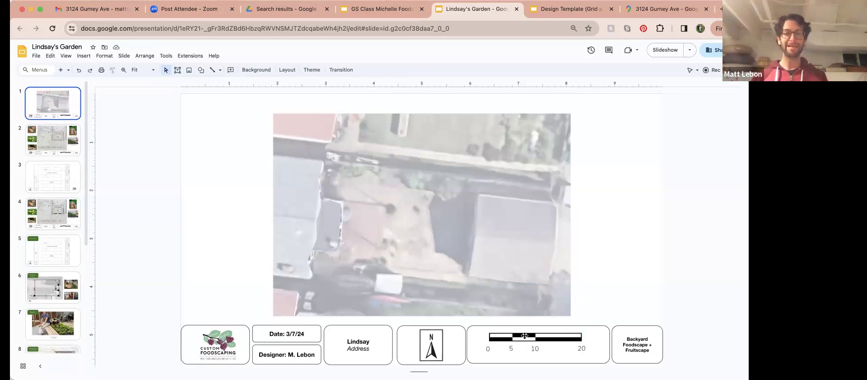
- Trace the house and its rear extension on the aerial image with a closed polyline
{"action": "left_click", "coordinate": [217, 70]}
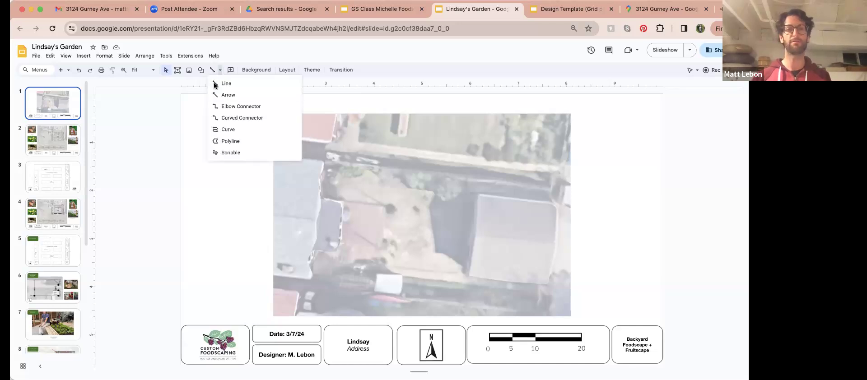
{"action": "left_click", "coordinate": [224, 140]}
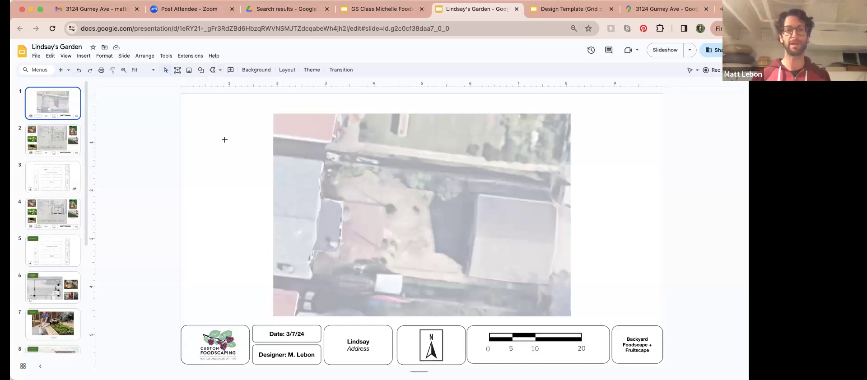
{"action": "left_click", "coordinate": [274, 156]}
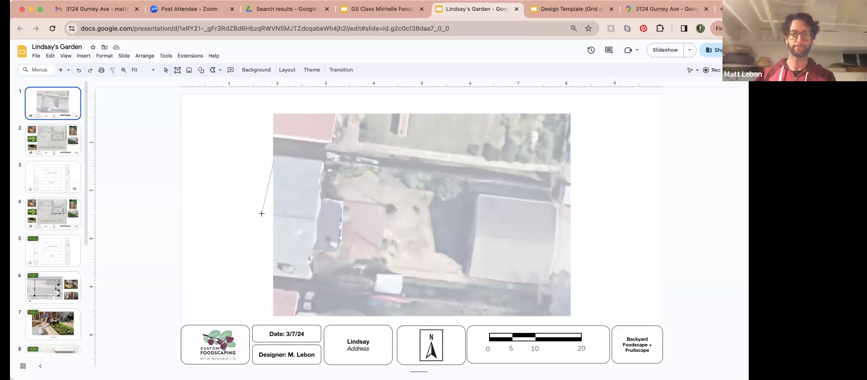
{"action": "left_click", "coordinate": [273, 274]}
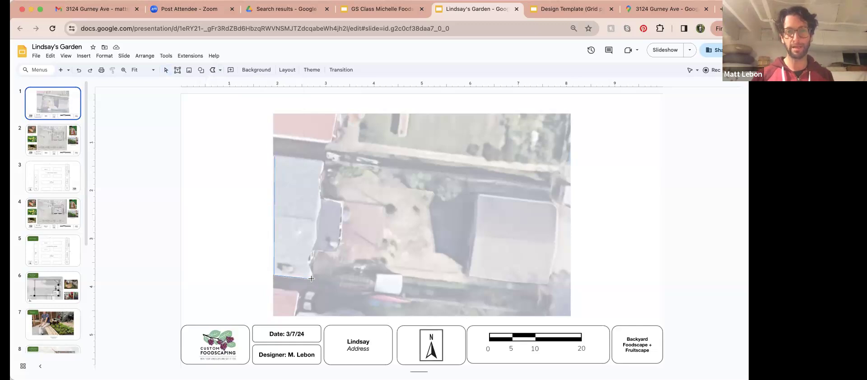
{"action": "left_click", "coordinate": [341, 251]}
{"action": "left_click", "coordinate": [323, 198]}
{"action": "left_click", "coordinate": [274, 156]}
{"action": "left_click", "coordinate": [241, 69]}
{"action": "left_click", "coordinate": [263, 210]}
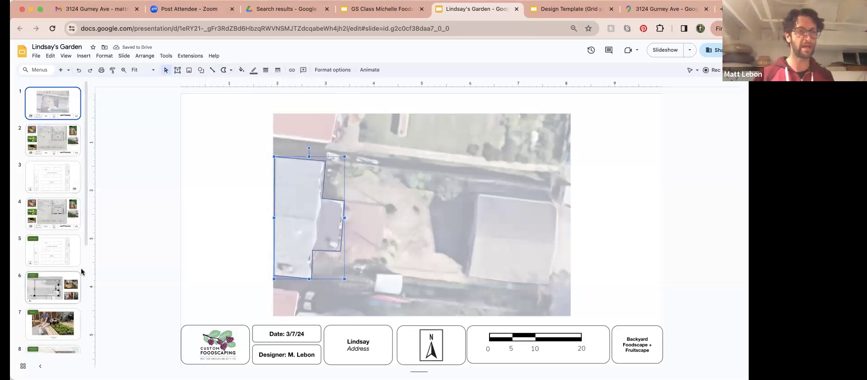
- Look through the sample design slides 2 to 5 for how they are drawn and labelled, and return to the first slide
{"action": "left_click", "coordinate": [60, 128]}
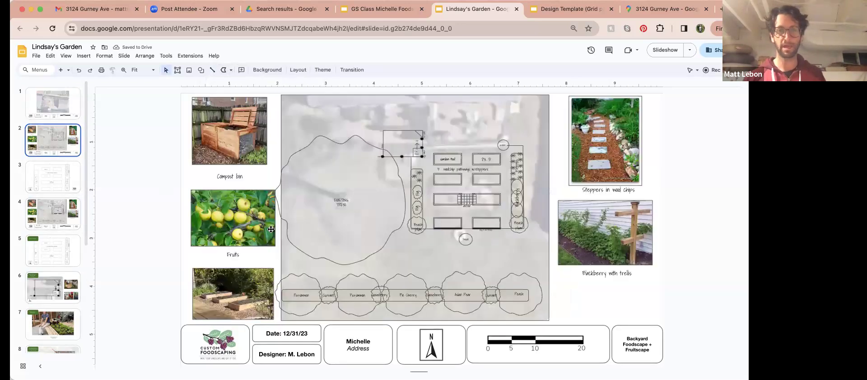
{"action": "left_click", "coordinate": [61, 206]}
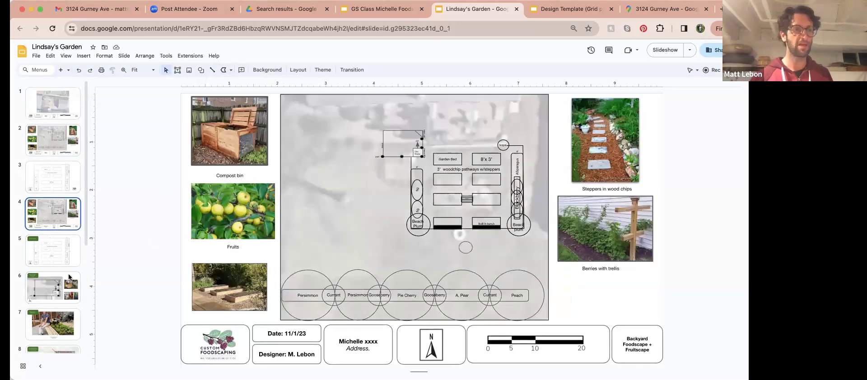
{"action": "left_click", "coordinate": [62, 239]}
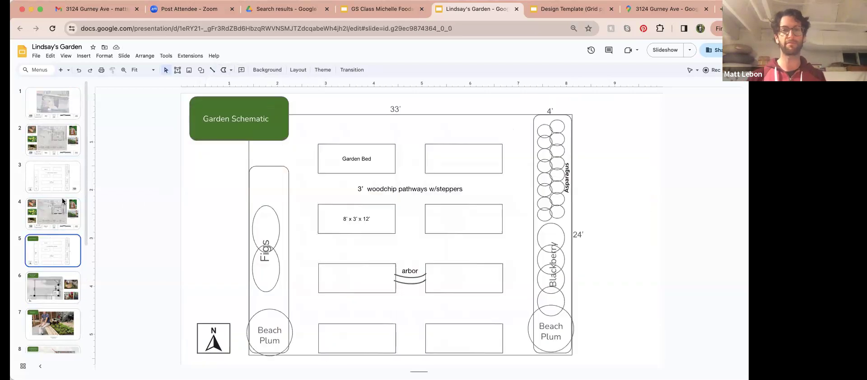
{"action": "left_click", "coordinate": [64, 177]}
{"action": "left_click", "coordinate": [69, 120]}
{"action": "left_click", "coordinate": [70, 103]}
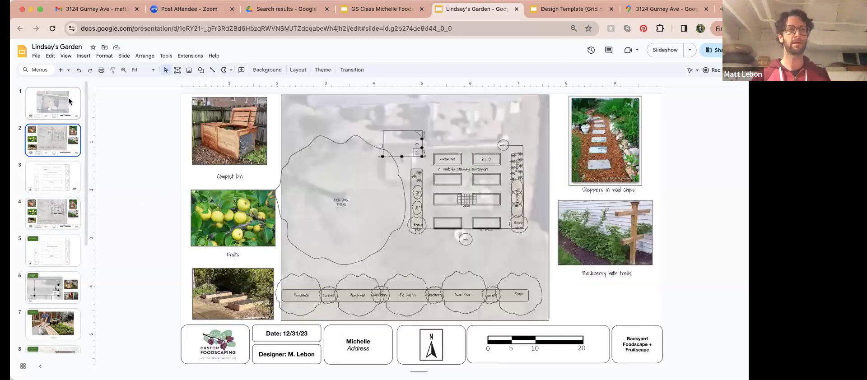
- Add a "House" text label inside the house outline and set its font to Helvetica Neue Light
{"action": "left_click", "coordinate": [178, 70]}
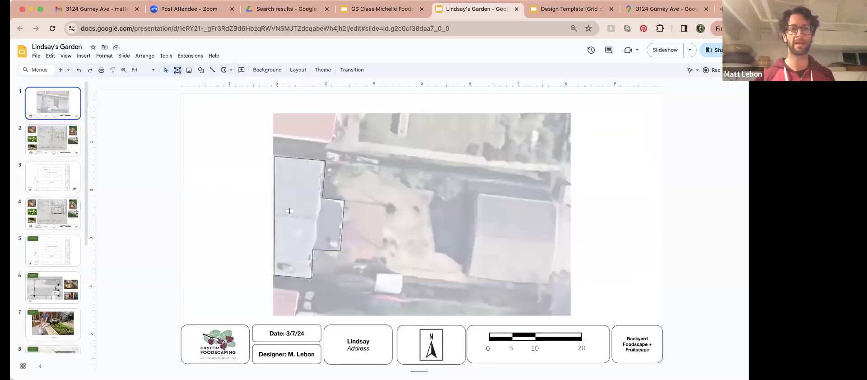
{"action": "left_click_drag", "start_coordinate": [281, 211], "coordinate": [330, 227]}
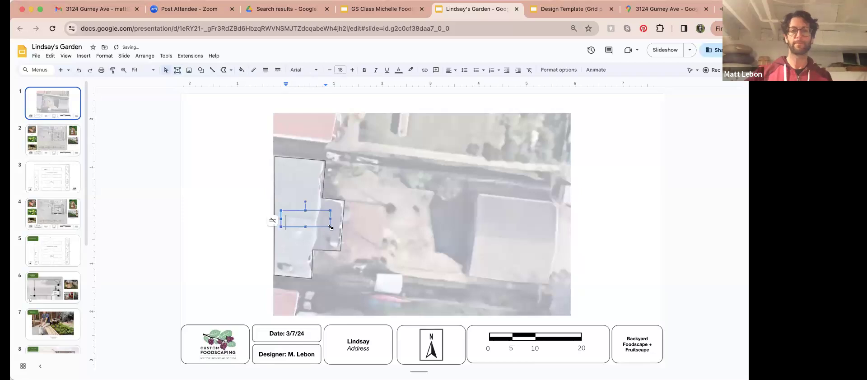
{"action": "type", "text": "House"}
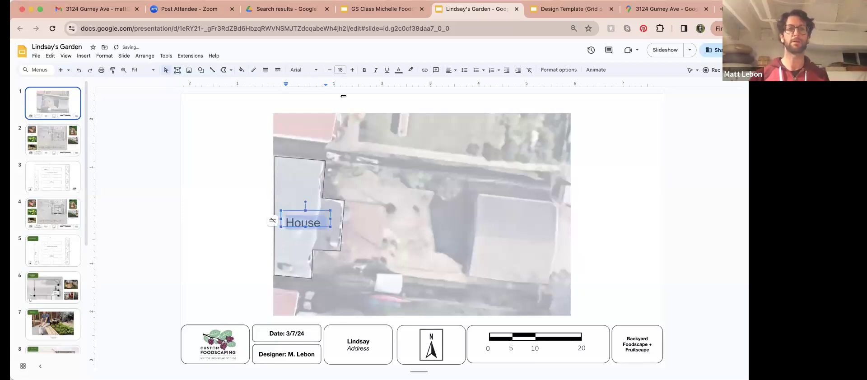
{"action": "left_click", "coordinate": [305, 69]}
{"action": "mouse_move", "coordinate": [333, 141]}
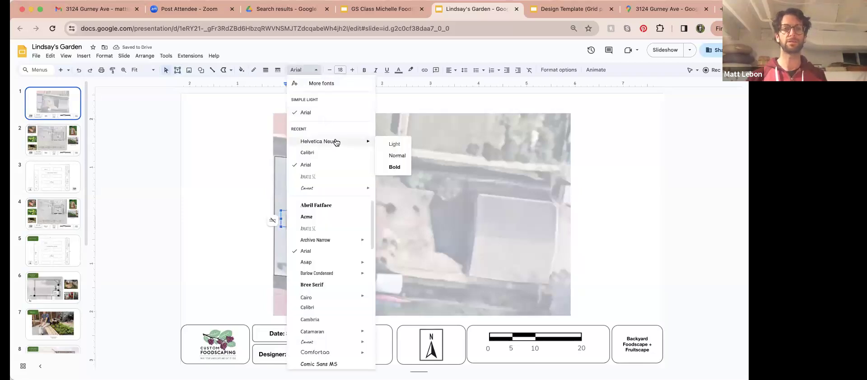
{"action": "left_click", "coordinate": [382, 145]}
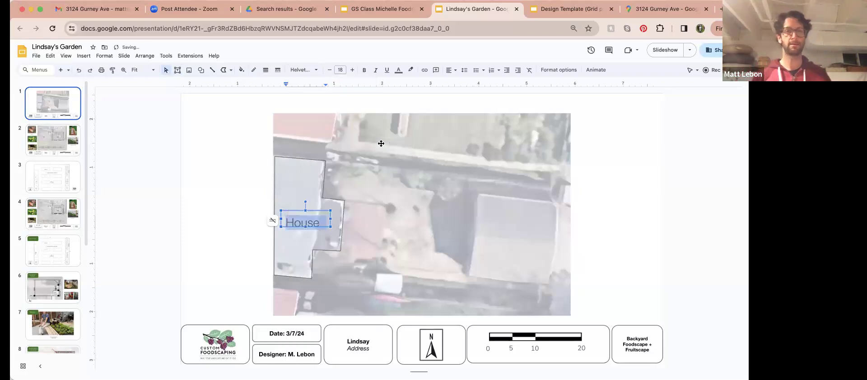
- Trace the garage roof on the aerial image with a closed four-sided polyline and make its fill transparent
{"action": "left_click", "coordinate": [378, 223]}
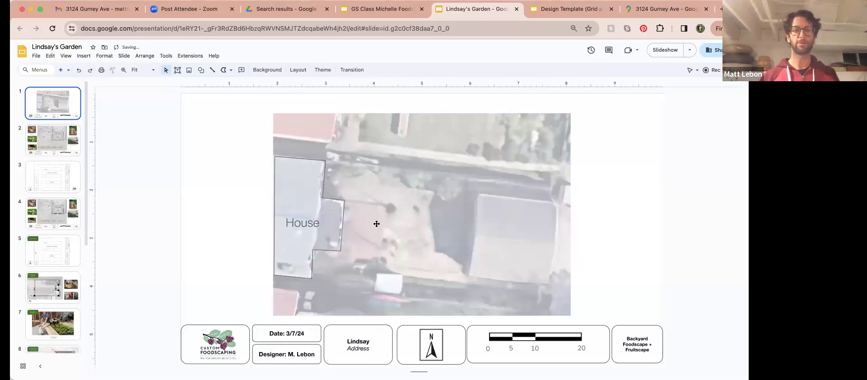
{"action": "left_click", "coordinate": [231, 70]}
{"action": "left_click", "coordinate": [242, 141]}
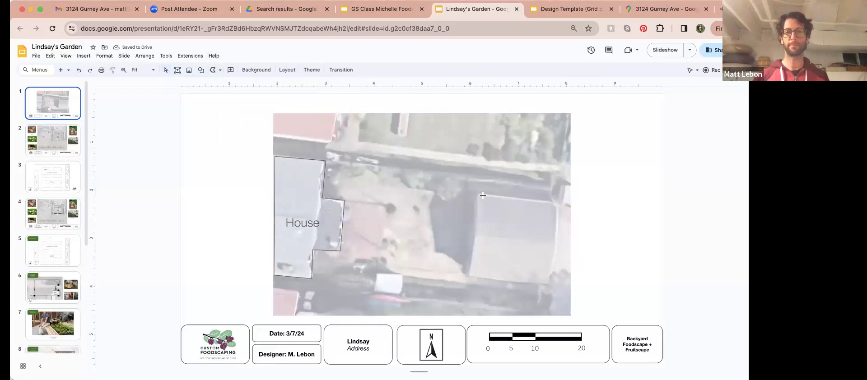
{"action": "left_click", "coordinate": [478, 196]}
{"action": "left_click", "coordinate": [470, 276]}
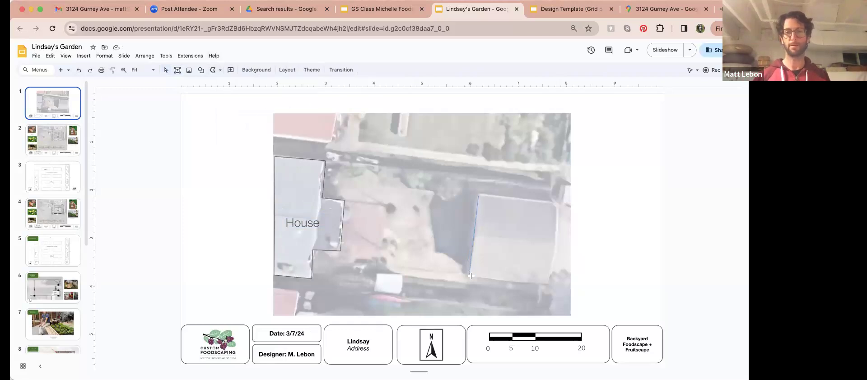
{"action": "left_click", "coordinate": [557, 205]}
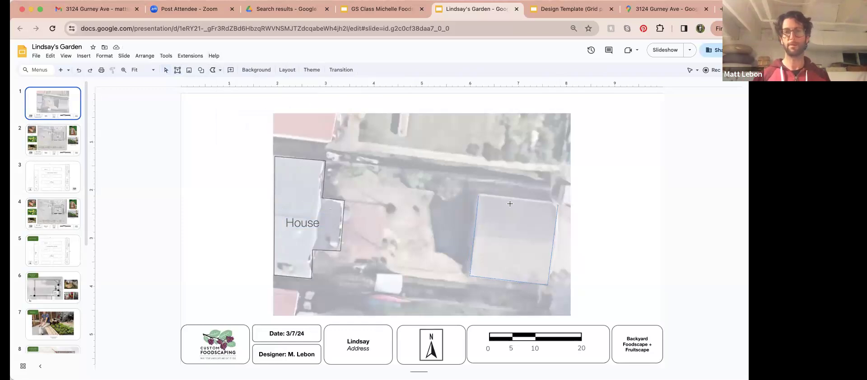
{"action": "left_click", "coordinate": [476, 197]}
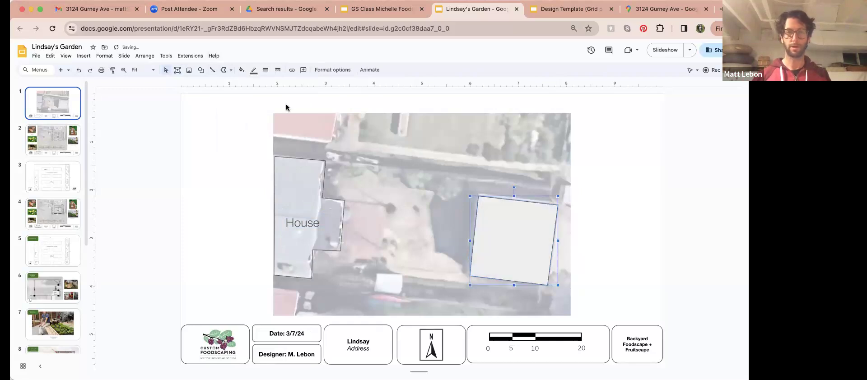
{"action": "left_click", "coordinate": [241, 70]}
{"action": "left_click", "coordinate": [277, 216]}
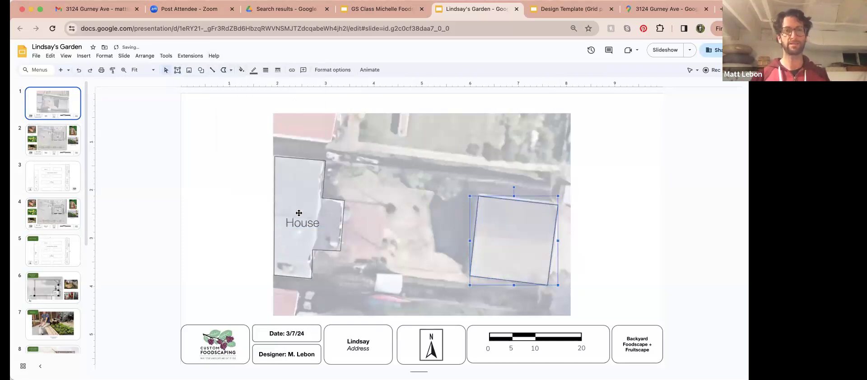
- Duplicate the "House" label, move the copy inside the garage outline and change its text to "Garage"
{"action": "left_click", "coordinate": [298, 217]}
{"action": "left_click", "coordinate": [313, 209]}
{"action": "key", "text": "super+d"}
{"action": "left_click_drag", "start_coordinate": [318, 220], "coordinate": [519, 228]}
{"action": "double_click", "coordinate": [511, 239]}
{"action": "type", "text": "Garage"}
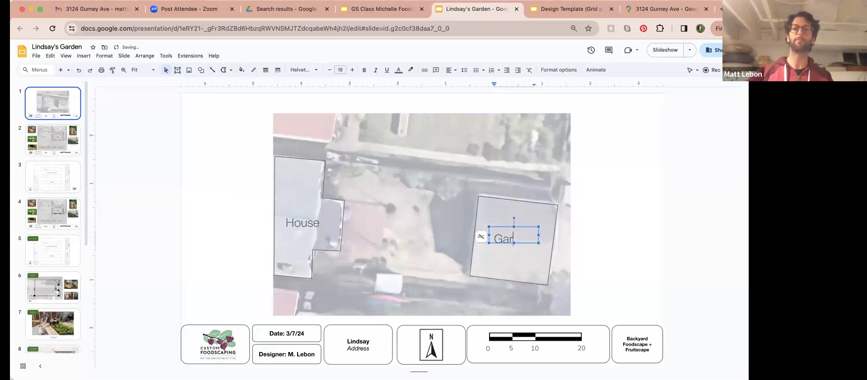
{"action": "key", "text": "Escape"}
{"action": "key", "text": "Escape"}
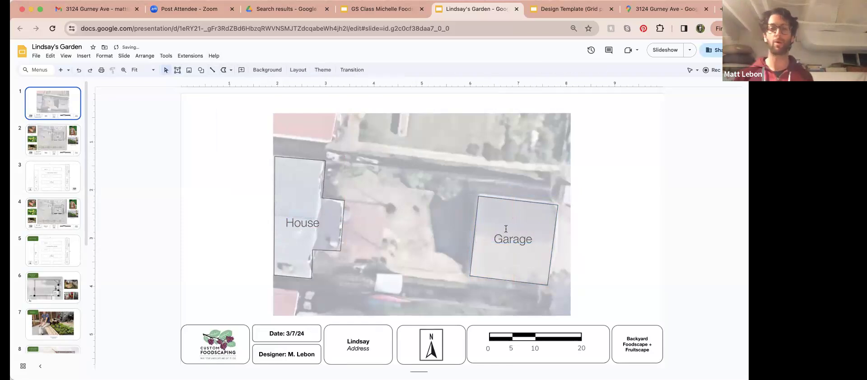
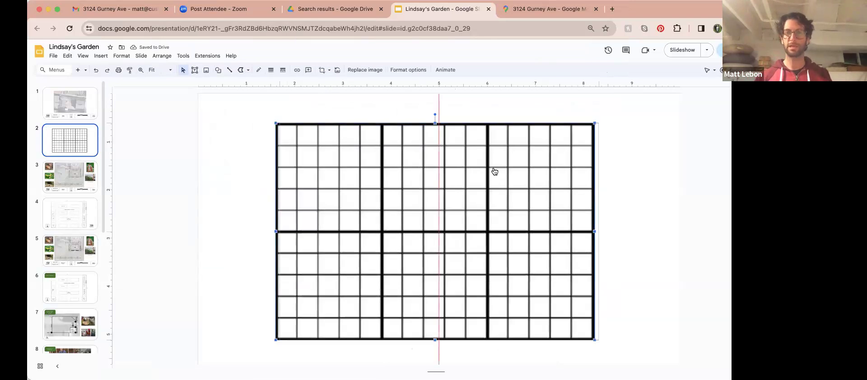
- Lower the opacity of the grid image on slide 2 so its lines turn light grey, and close the format options
{"action": "left_click", "coordinate": [524, 296]}
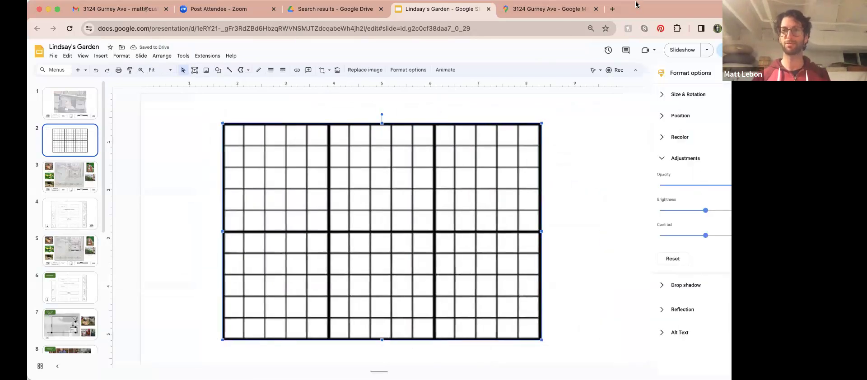
{"action": "left_click_drag", "start_coordinate": [623, 7], "coordinate": [587, 7]}
{"action": "left_click_drag", "start_coordinate": [716, 185], "coordinate": [636, 189]}
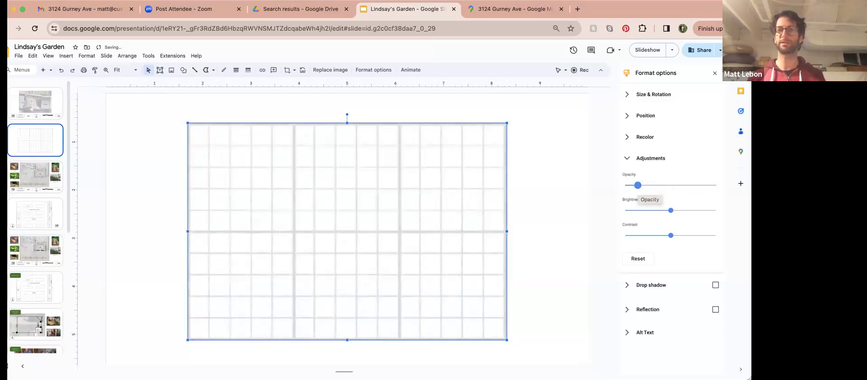
{"action": "left_click", "coordinate": [714, 73]}
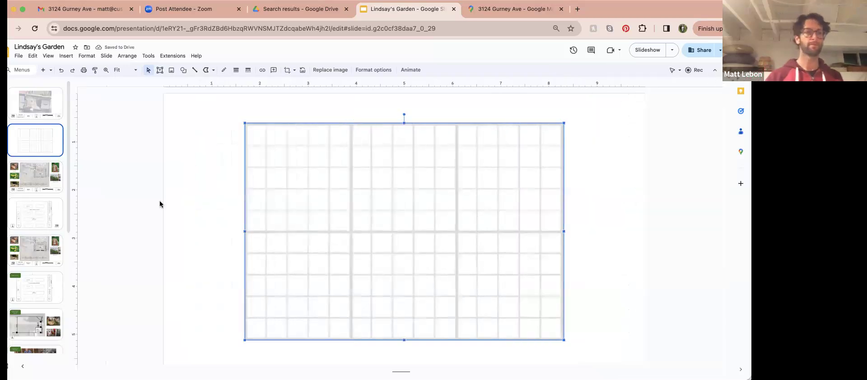
- Copy the "Garden Bed" rectangle from slide 4 onto the grid on slide 2 and place it in the upper-left grid corner
{"action": "left_click", "coordinate": [57, 209]}
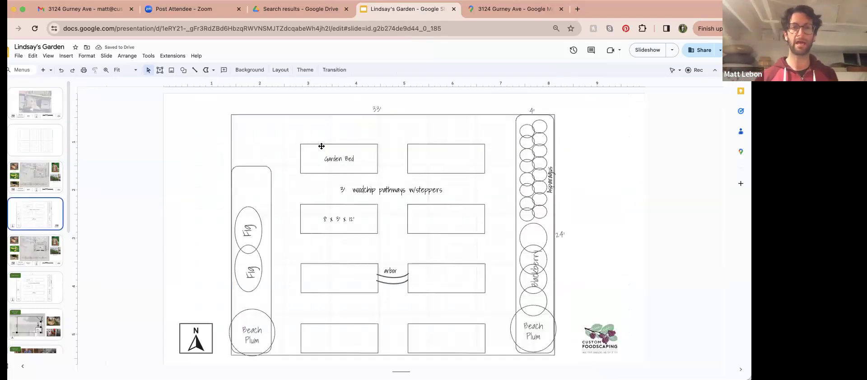
{"action": "left_click", "coordinate": [321, 146]}
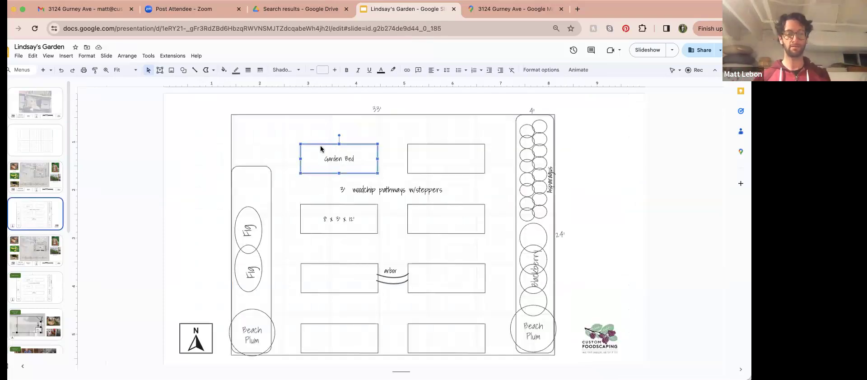
{"action": "left_click", "coordinate": [20, 153]}
{"action": "key", "text": "super+v"}
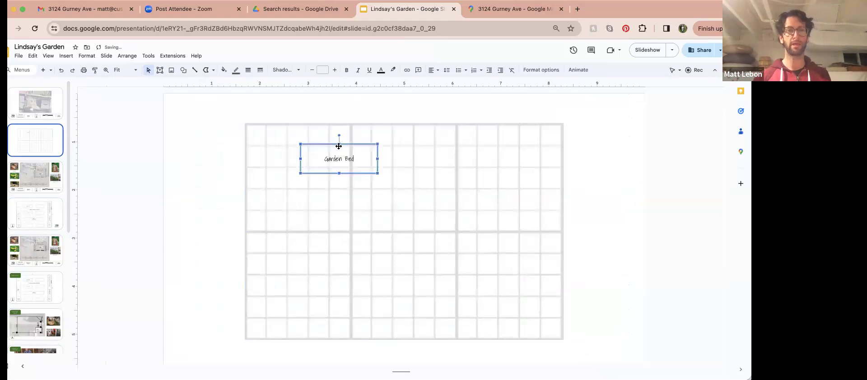
{"action": "left_click_drag", "start_coordinate": [301, 128], "coordinate": [300, 128]}
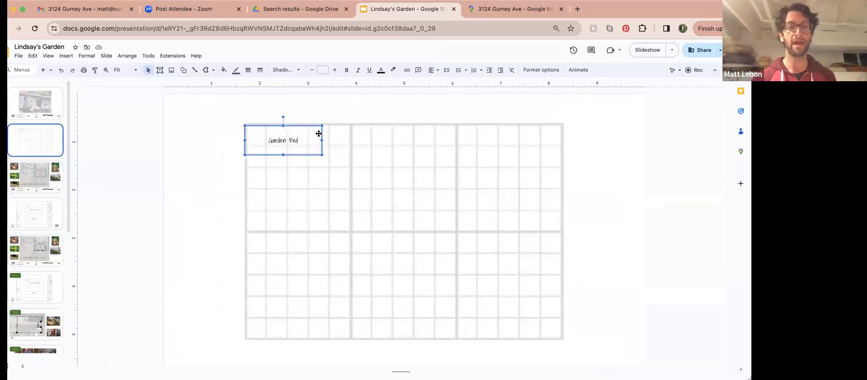
- Nudge the garden bed onto the grid corner and resize it to eight squares wide by three squares tall
{"action": "key", "text": "Right"}
{"action": "left_click_drag", "start_coordinate": [318, 135], "coordinate": [370, 187]}
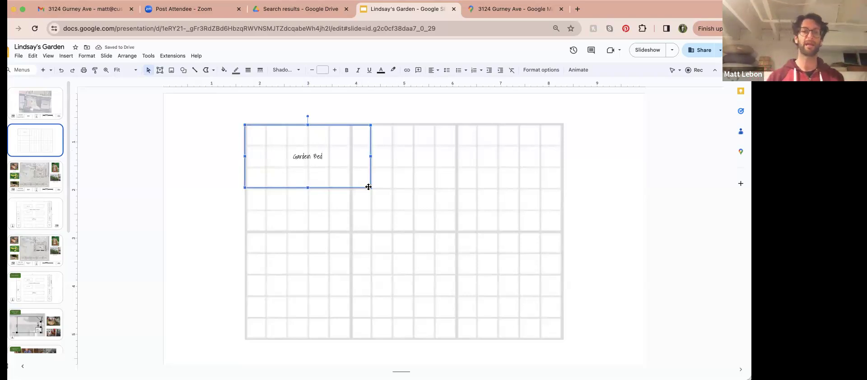
{"action": "left_click_drag", "start_coordinate": [371, 188], "coordinate": [561, 187]}
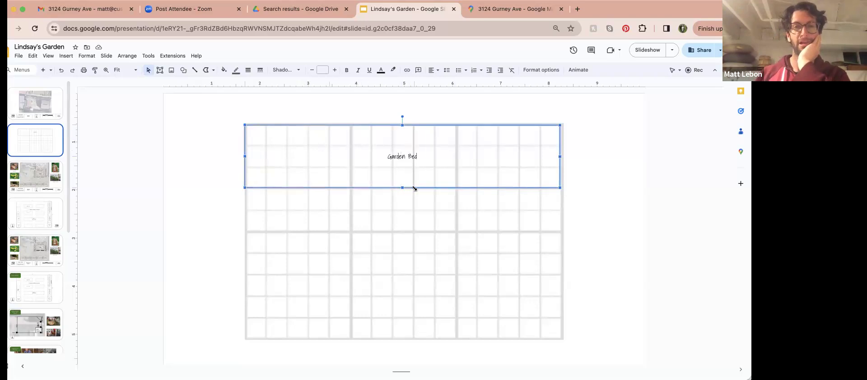
- Duplicate the resized garden bed and align the copy with the lower-left corner of the grid
{"action": "left_click_drag", "start_coordinate": [414, 188], "coordinate": [392, 310]}
{"action": "key", "text": "ctrl+d"}
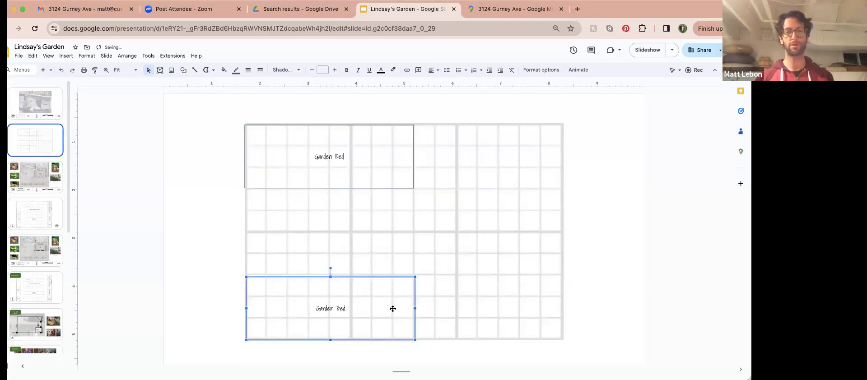
{"action": "key", "text": "Up"}
{"action": "key", "text": "Left"}
{"action": "key", "text": "Escape"}
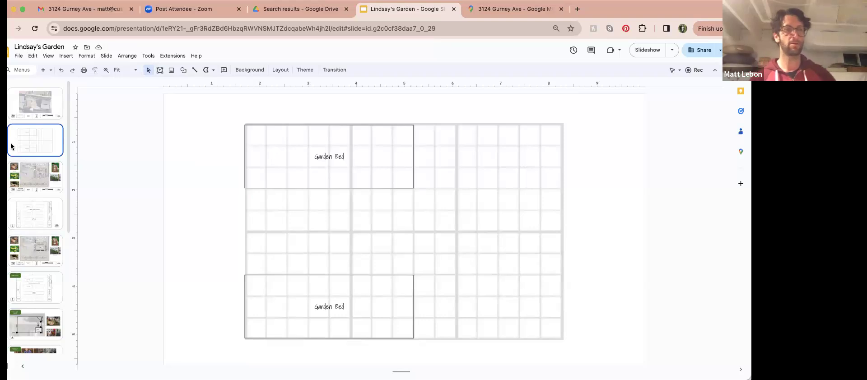
- Try a copy of the scale bar across the yard beside the garage on slide 1, and delete it
{"action": "left_click", "coordinate": [47, 112]}
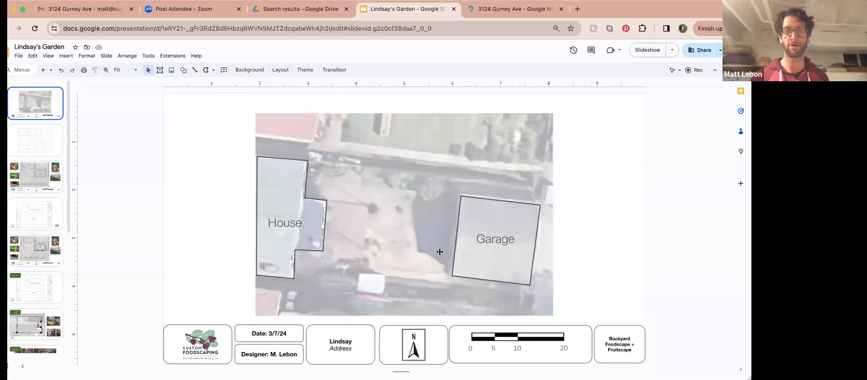
{"action": "left_click", "coordinate": [514, 337]}
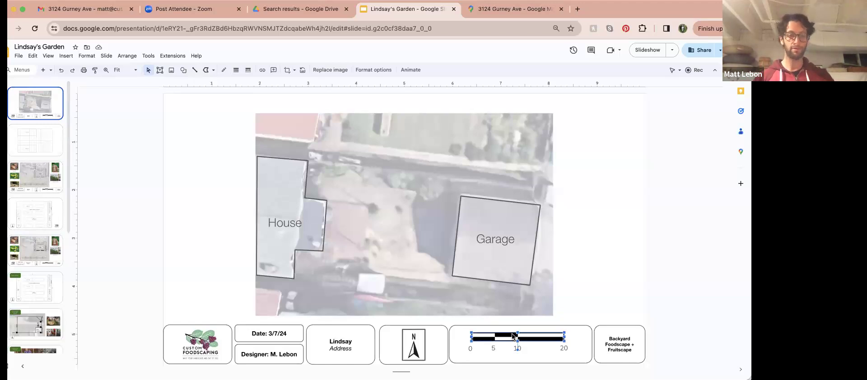
{"action": "key", "text": "ctrl+d"}
{"action": "left_click_drag", "start_coordinate": [516, 343], "coordinate": [410, 236]}
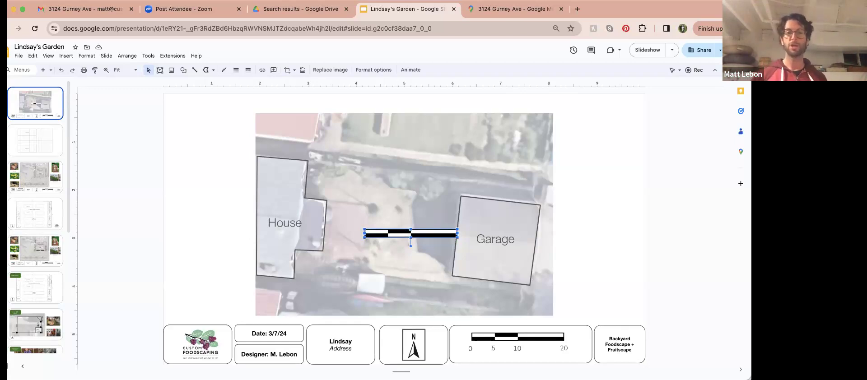
{"action": "key", "text": "Delete"}
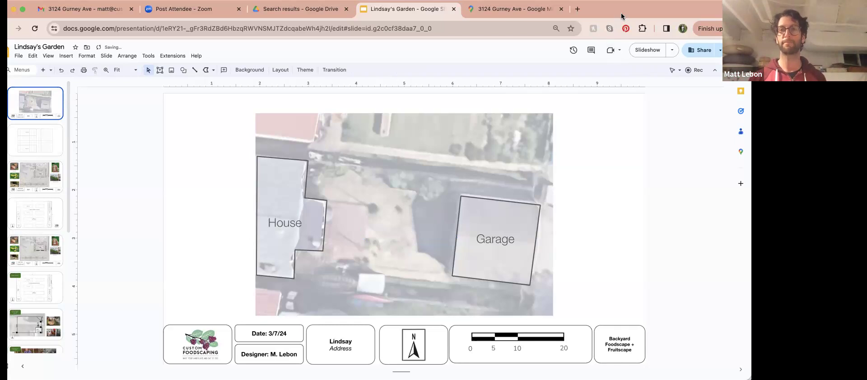
- Measure the distance from the garage's yard-side wall to the edge of the patio in Google Maps, clear the measurement and return to Google Slides
{"action": "left_click", "coordinate": [533, 13]}
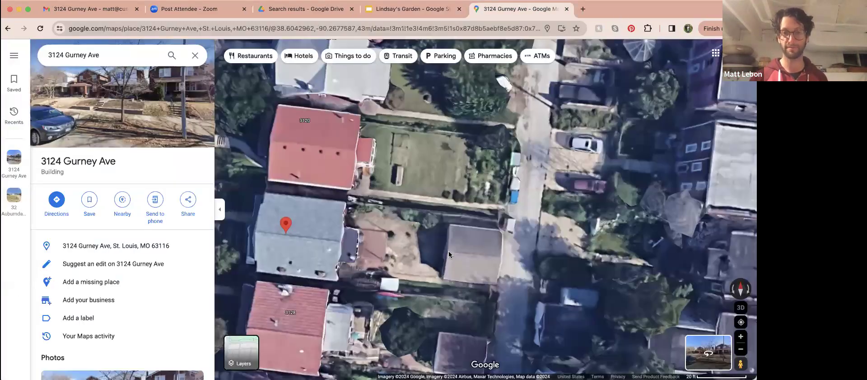
{"action": "right_click", "coordinate": [446, 251]}
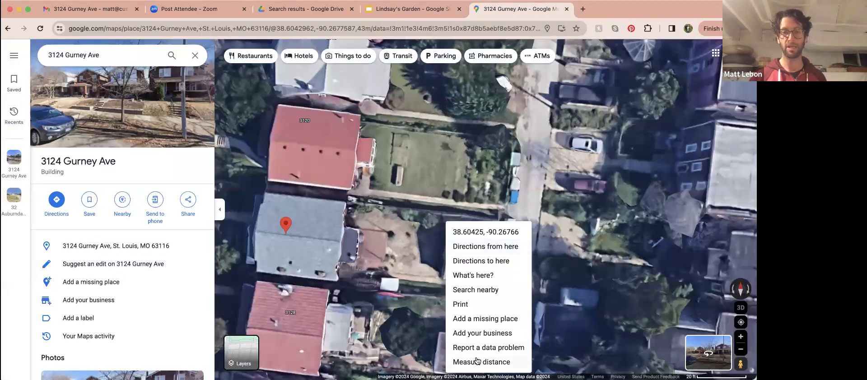
{"action": "left_click", "coordinate": [478, 361]}
{"action": "left_click", "coordinate": [386, 249]}
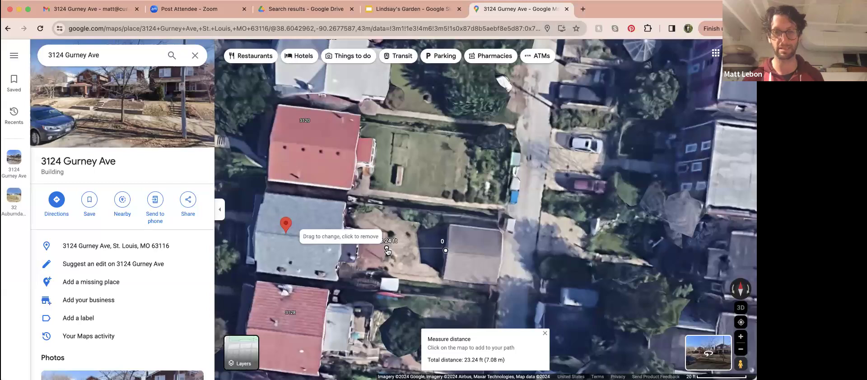
{"action": "left_click_drag", "start_coordinate": [387, 252], "coordinate": [388, 253]}
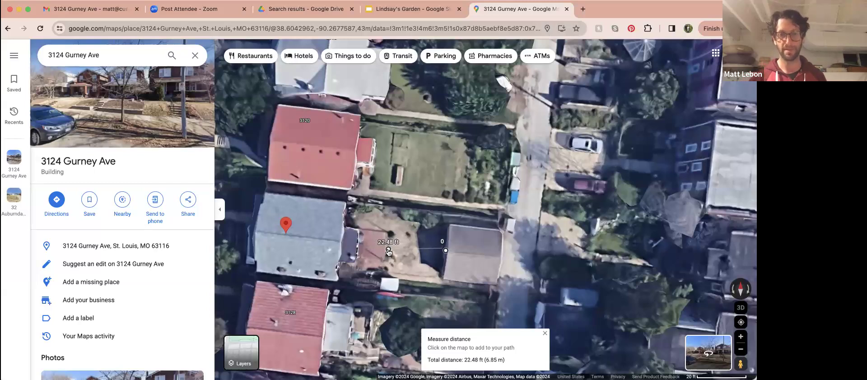
{"action": "left_click_drag", "start_coordinate": [446, 250], "coordinate": [442, 251]}
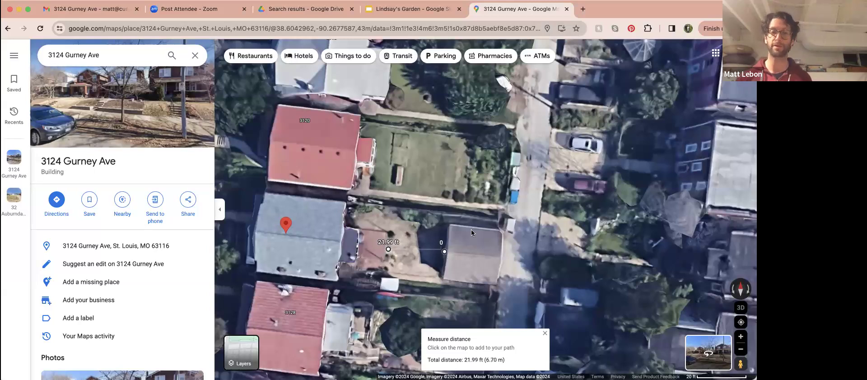
{"action": "left_click", "coordinate": [544, 333]}
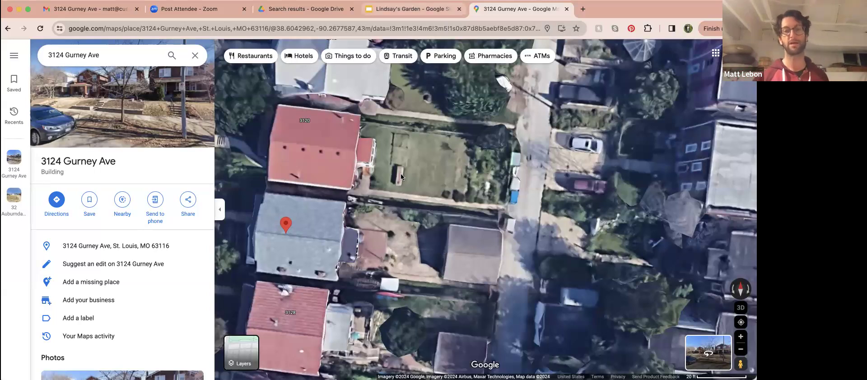
{"action": "left_click", "coordinate": [412, 9]}
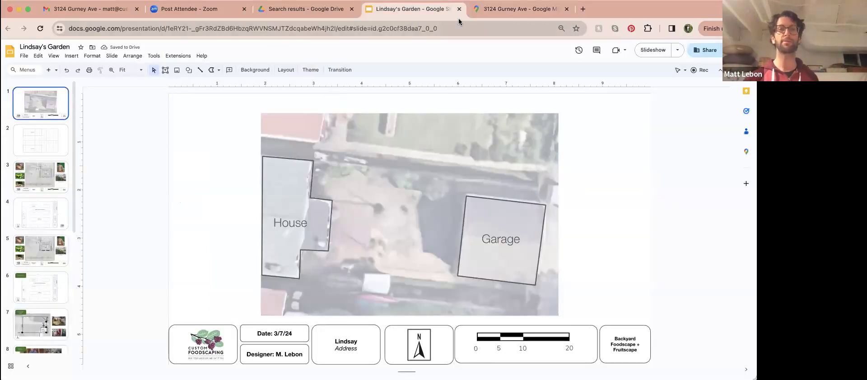
{"action": "left_click", "coordinate": [513, 12]}
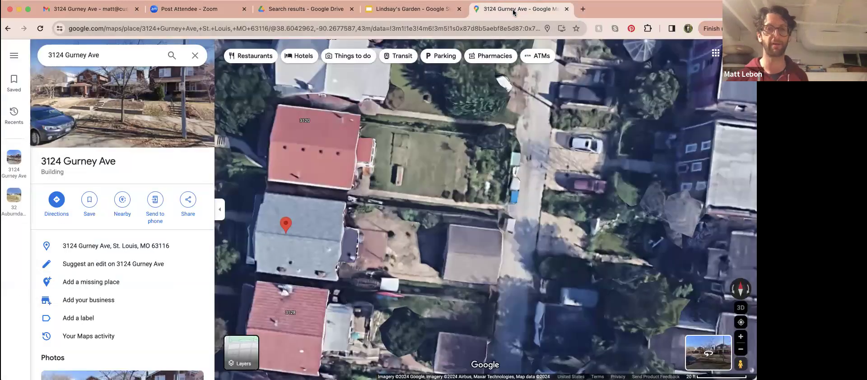
{"action": "left_click", "coordinate": [385, 6]}
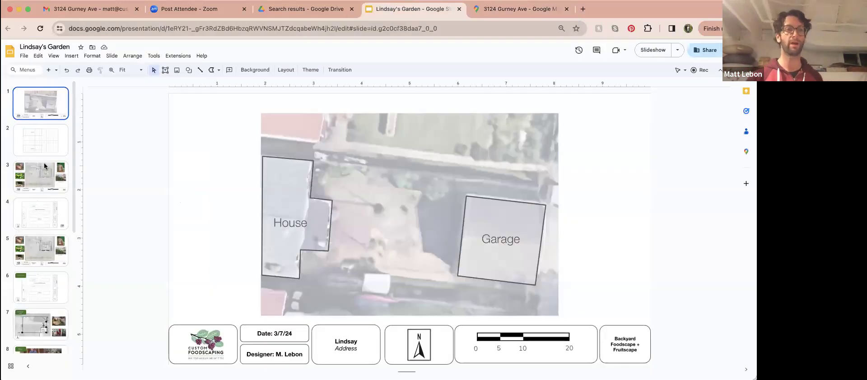
- Crop the grid image on slide 2 from its right side so the grid is ten squares wide
{"action": "left_click", "coordinate": [36, 149]}
{"action": "left_click", "coordinate": [464, 193]}
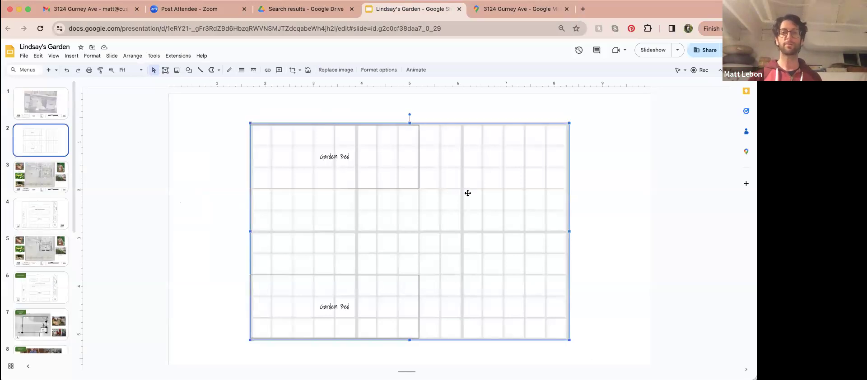
{"action": "right_click", "coordinate": [466, 194]}
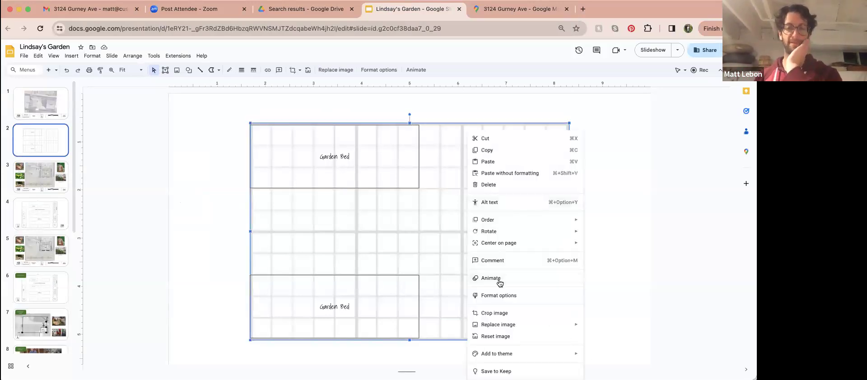
{"action": "left_click", "coordinate": [498, 314]}
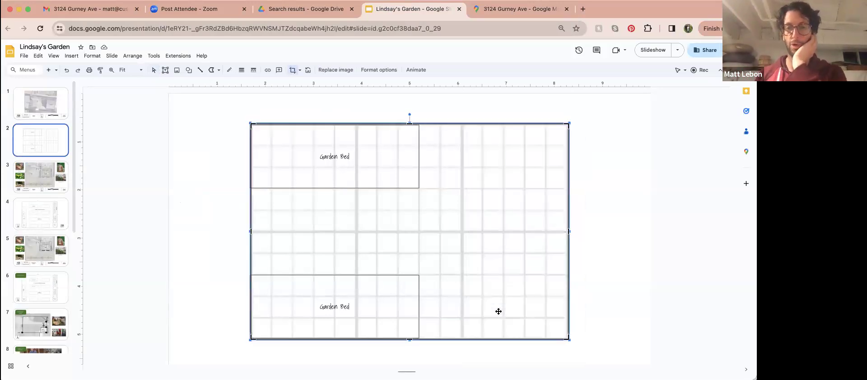
{"action": "left_click_drag", "start_coordinate": [567, 232], "coordinate": [461, 242]}
{"action": "key", "text": "Return"}
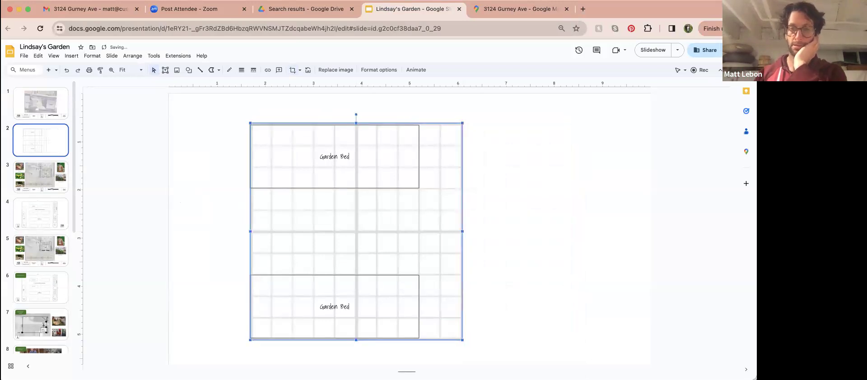
{"action": "left_click", "coordinate": [575, 210]}
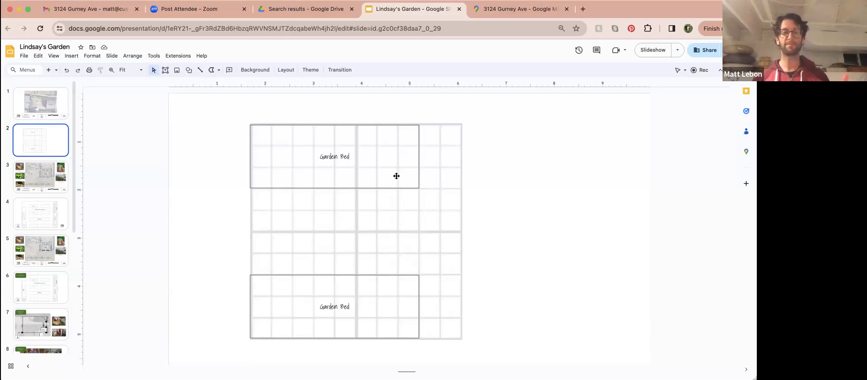
- Shorten both garden beds to four squares wide, keeping them against the grid's left edge
{"action": "left_click", "coordinate": [419, 156]}
{"action": "left_click_drag", "start_coordinate": [420, 156], "coordinate": [334, 156]}
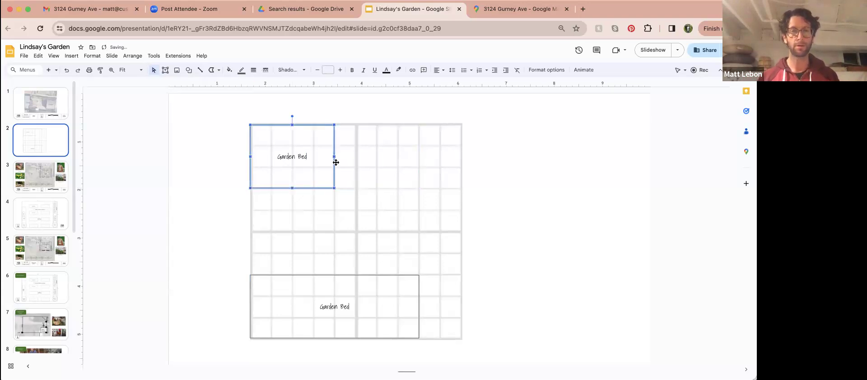
{"action": "left_click", "coordinate": [417, 308]}
{"action": "left_click_drag", "start_coordinate": [418, 307], "coordinate": [335, 302]}
- Duplicate both garden beds and align the copies with the grid's right edge
{"action": "left_click", "coordinate": [325, 178]}
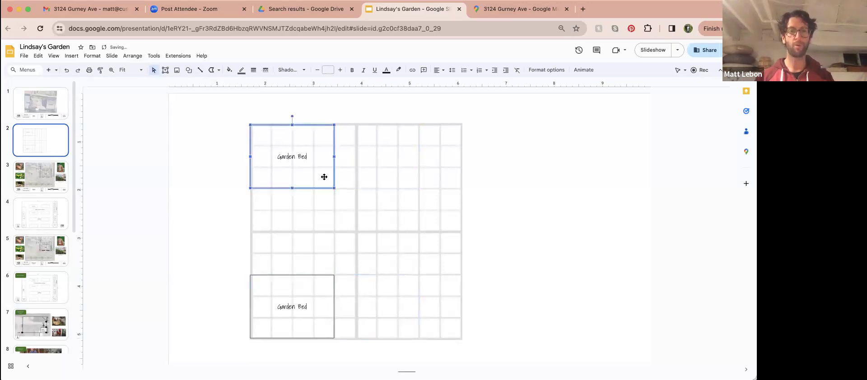
{"action": "left_click", "coordinate": [300, 281], "text": "shift"}
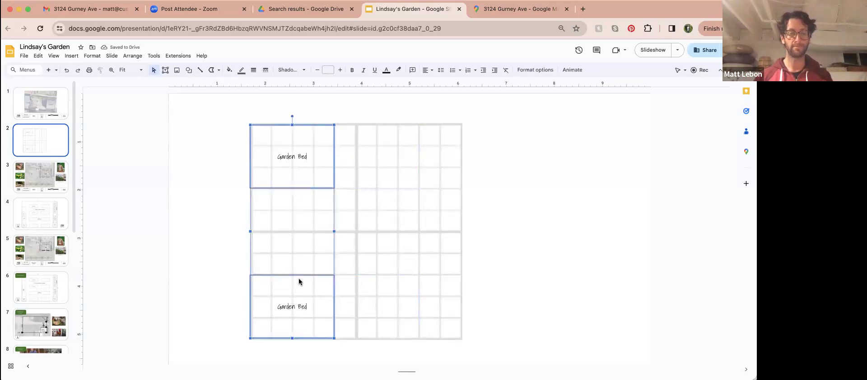
{"action": "key", "text": "super+d"}
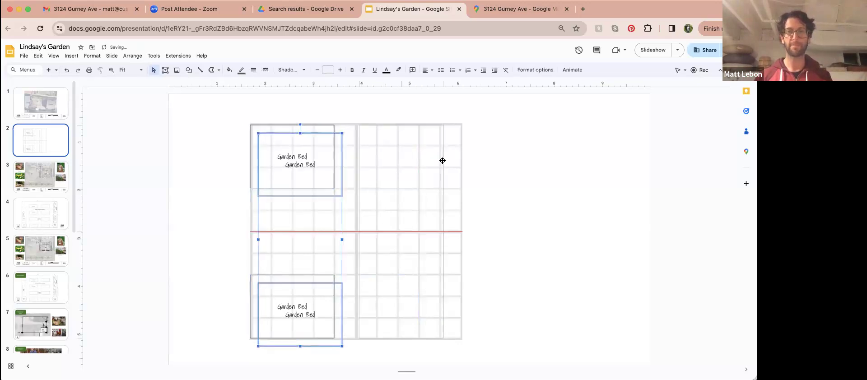
{"action": "left_click_drag", "start_coordinate": [452, 160], "coordinate": [452, 160]}
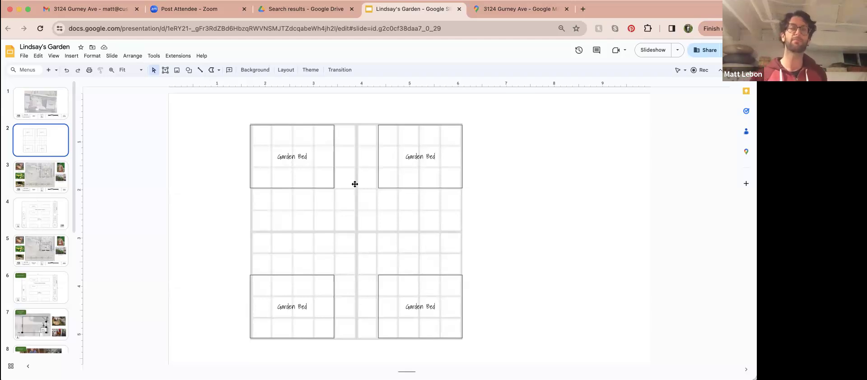
- Stretch the two left-hand garden beds towards each other to about three and a half squares tall
{"action": "left_click", "coordinate": [296, 188]}
{"action": "left_click_drag", "start_coordinate": [293, 188], "coordinate": [292, 210]}
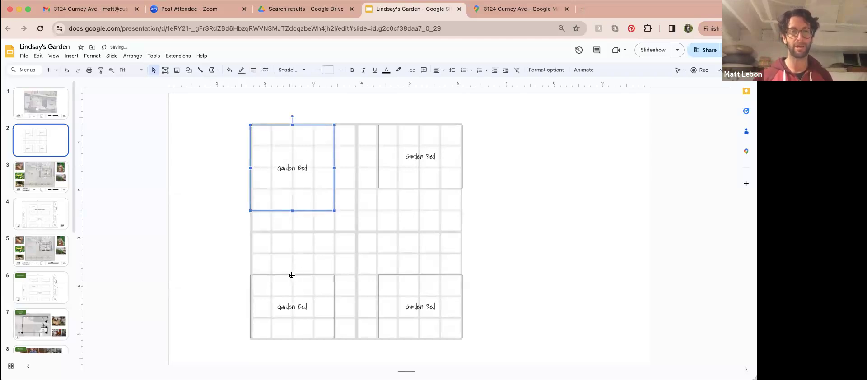
{"action": "left_click", "coordinate": [291, 276]}
{"action": "left_click_drag", "start_coordinate": [293, 276], "coordinate": [291, 267]}
{"action": "left_click", "coordinate": [293, 210]}
{"action": "left_click_drag", "start_coordinate": [293, 210], "coordinate": [293, 203]}
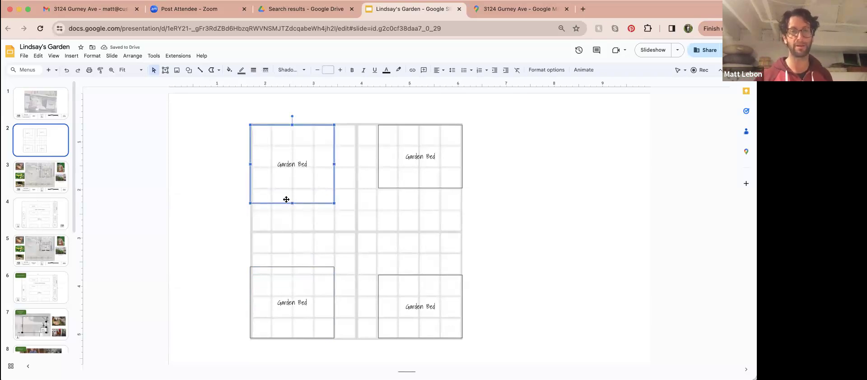
{"action": "left_click_drag", "start_coordinate": [293, 204], "coordinate": [293, 201]}
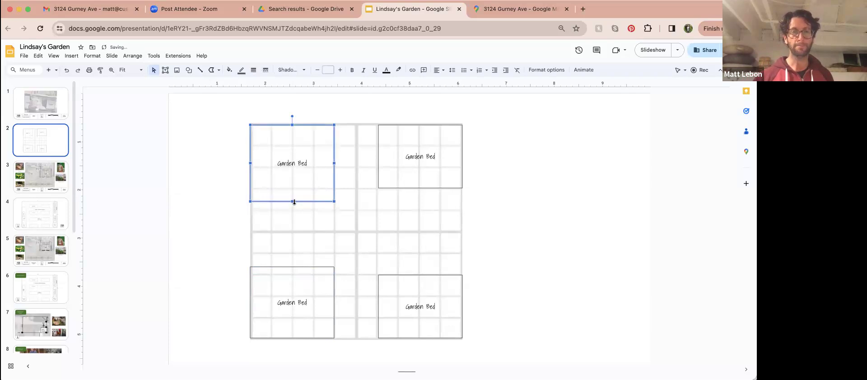
- Replace the two right-hand garden beds with copies of the resized left-hand pair, aligned with the grid's right edge
{"action": "left_click", "coordinate": [420, 160]}
{"action": "key", "text": "BackSpace"}
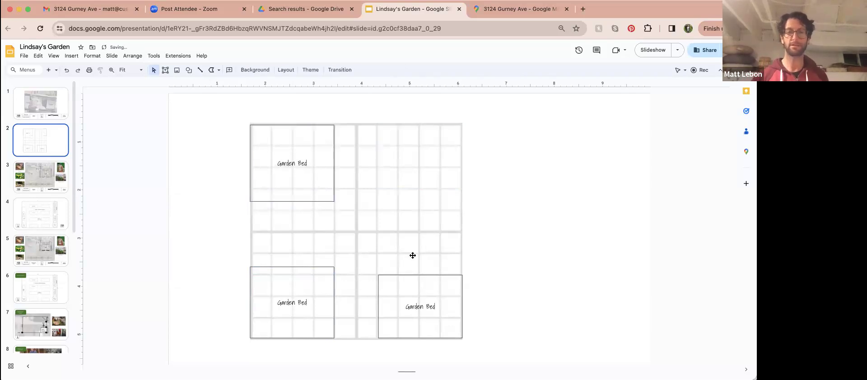
{"action": "left_click", "coordinate": [416, 275]}
{"action": "key", "text": "BackSpace"}
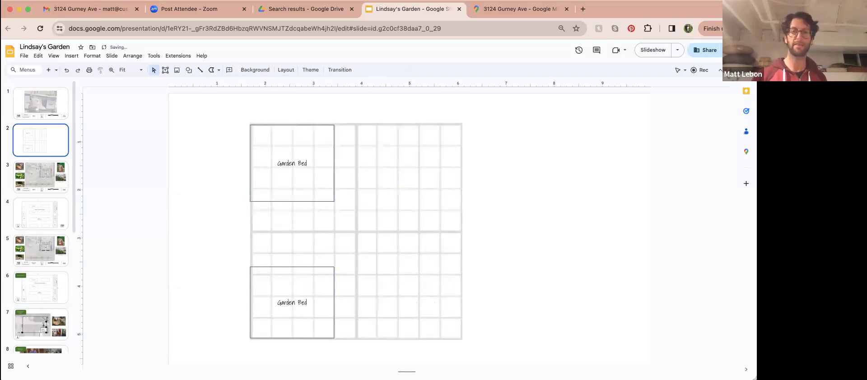
{"action": "left_click", "coordinate": [318, 192]}
{"action": "left_click", "coordinate": [321, 270], "text": "shift"}
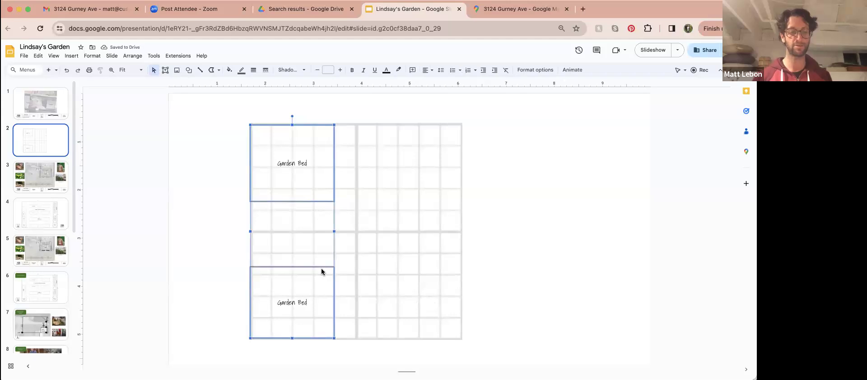
{"action": "key", "text": "super+d"}
{"action": "left_click_drag", "start_coordinate": [328, 194], "coordinate": [444, 188]}
{"action": "key", "text": "Escape"}
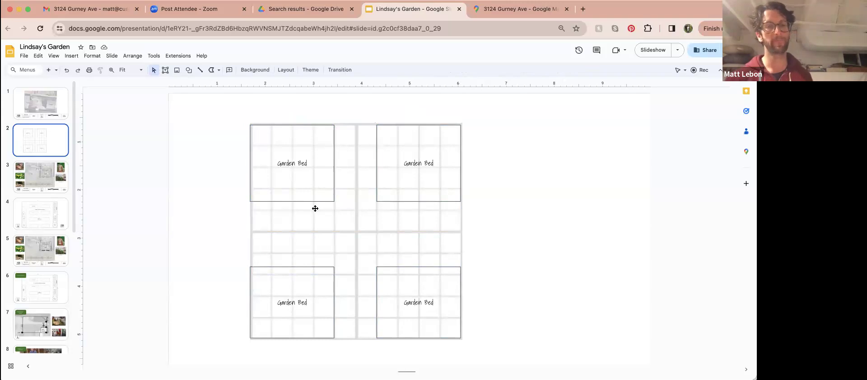
- Extend all four garden beds towards the grid's middle so each is four squares tall
{"action": "left_click", "coordinate": [289, 202]}
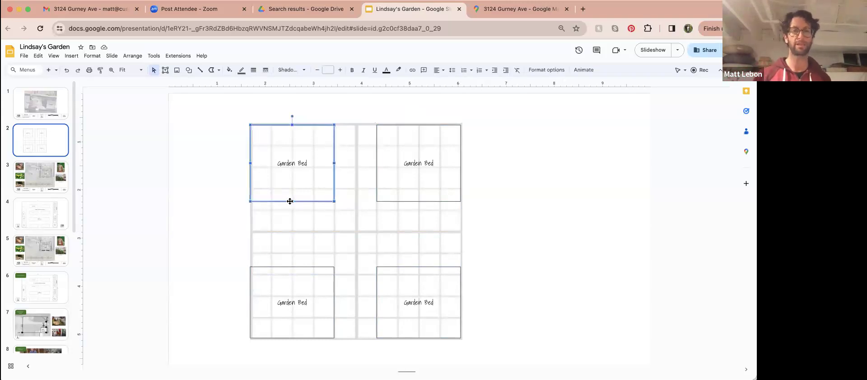
{"action": "left_click_drag", "start_coordinate": [292, 202], "coordinate": [291, 210]}
{"action": "left_click", "coordinate": [291, 268]}
{"action": "left_click_drag", "start_coordinate": [291, 269], "coordinate": [292, 255]}
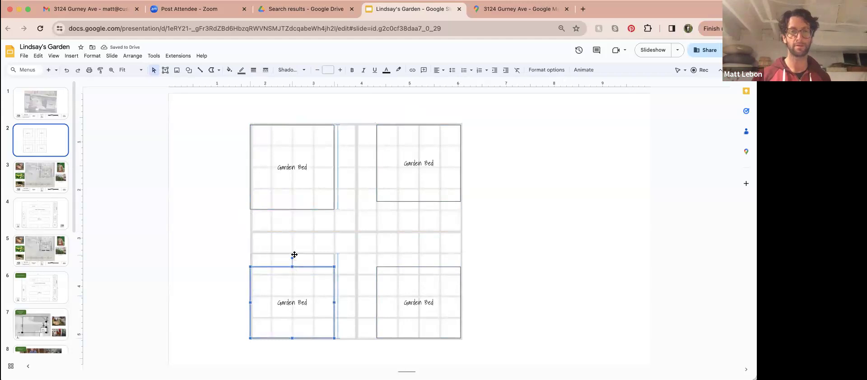
{"action": "left_click", "coordinate": [418, 201]}
{"action": "left_click_drag", "start_coordinate": [418, 202], "coordinate": [419, 209]}
{"action": "left_click", "coordinate": [413, 278]}
{"action": "left_click_drag", "start_coordinate": [420, 266], "coordinate": [420, 254]}
{"action": "left_click", "coordinate": [418, 224]}
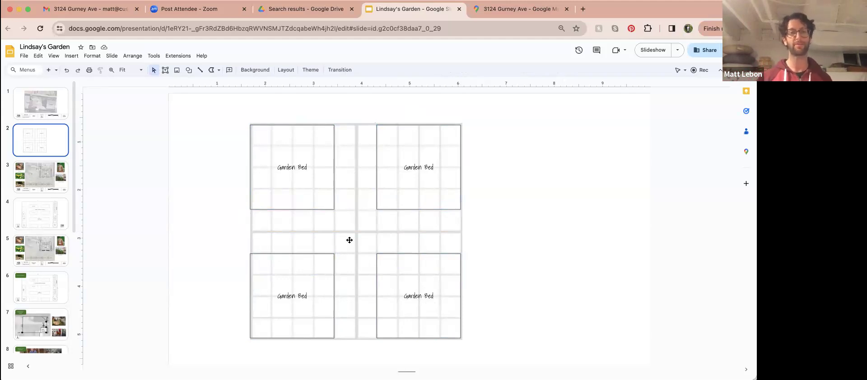
- Lower the grid image's opacity until its lines are only faintly visible behind the beds
{"action": "left_click", "coordinate": [349, 220]}
{"action": "right_click", "coordinate": [350, 226]}
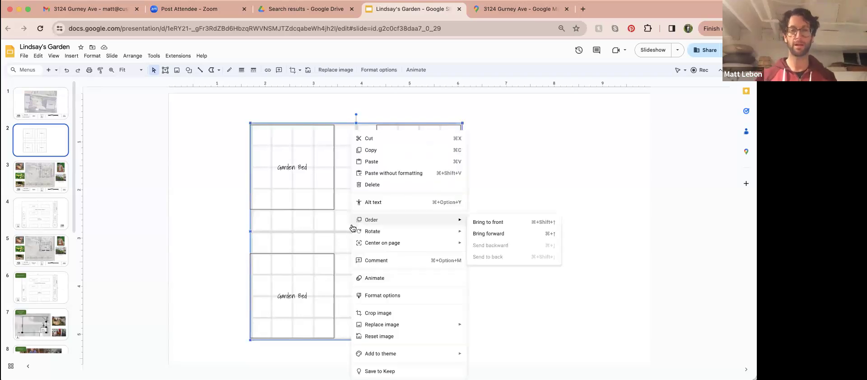
{"action": "left_click", "coordinate": [380, 295]}
{"action": "left_click_drag", "start_coordinate": [643, 186], "coordinate": [635, 189]}
- Copy the arbor symbol and its label from the Garden Schematic slide and place them between the two upper beds on slide 2
{"action": "left_click", "coordinate": [49, 282]}
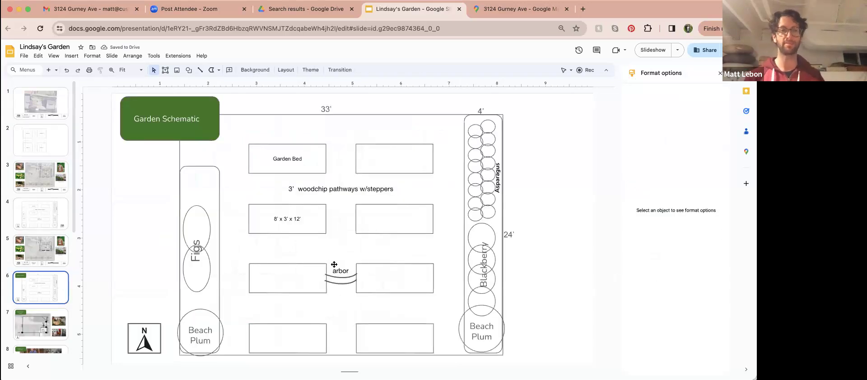
{"action": "left_click", "coordinate": [342, 278]}
{"action": "left_click", "coordinate": [341, 283]}
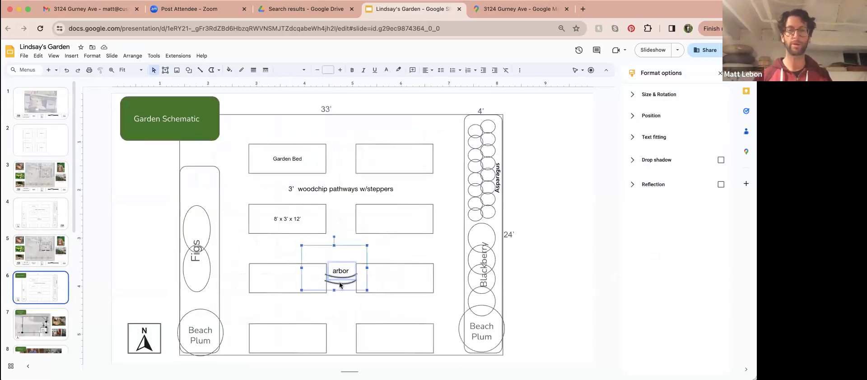
{"action": "left_click", "coordinate": [40, 140]}
{"action": "key", "text": "super+v"}
{"action": "left_click_drag", "start_coordinate": [343, 264], "coordinate": [301, 177]}
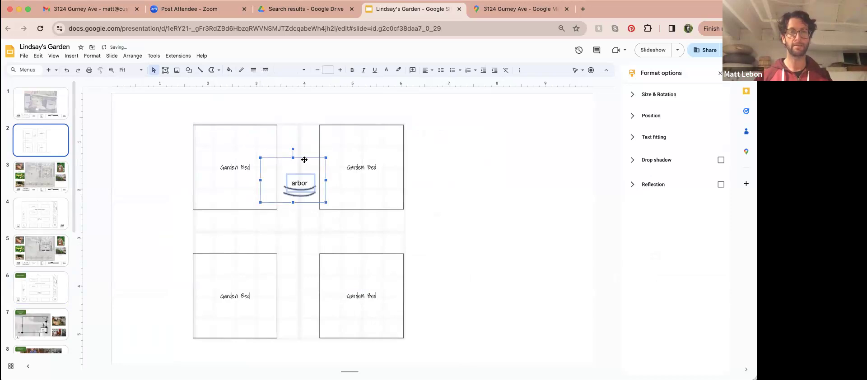
{"action": "left_click", "coordinate": [296, 157]}
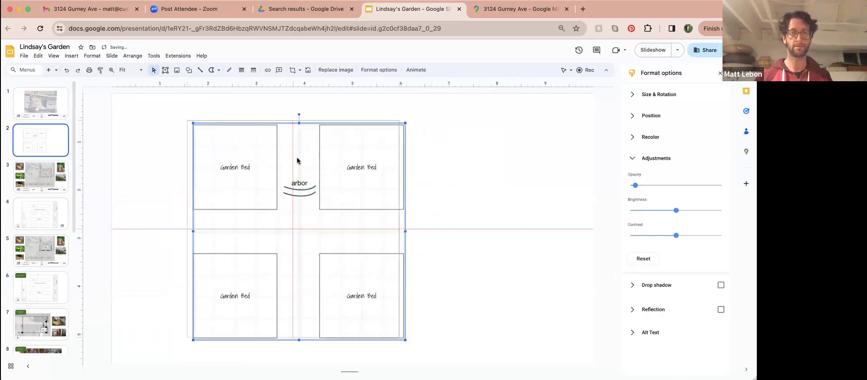
- Move, widen and slightly rotate the arbor arcs so they span the path between the two upper beds below the label
{"action": "left_click", "coordinate": [303, 198]}
{"action": "left_click_drag", "start_coordinate": [304, 198], "coordinate": [339, 191]}
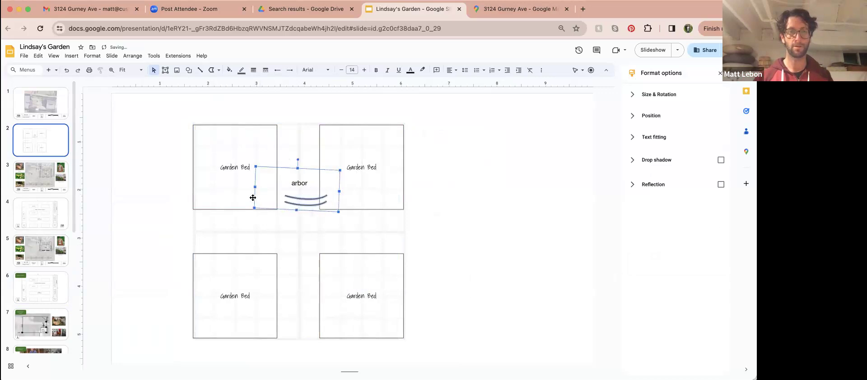
{"action": "left_click_drag", "start_coordinate": [254, 188], "coordinate": [246, 187]}
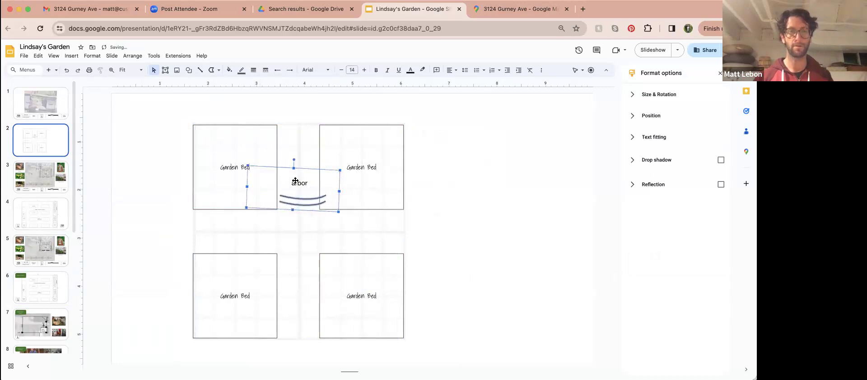
{"action": "left_click_drag", "start_coordinate": [295, 160], "coordinate": [294, 161]}
{"action": "left_click_drag", "start_coordinate": [305, 195], "coordinate": [300, 194]}
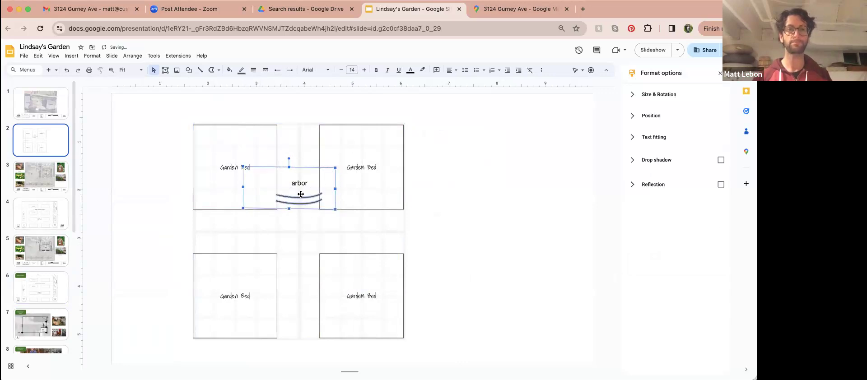
- Nudge the arbor label slightly upward, change its text to "tunnel" and set its font to Helvetica Neue Light
{"action": "left_click", "coordinate": [304, 180]}
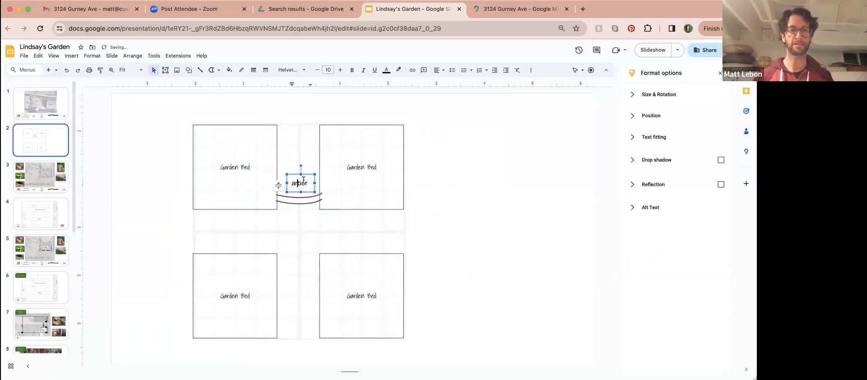
{"action": "left_click_drag", "start_coordinate": [311, 175], "coordinate": [311, 173]}
{"action": "left_click", "coordinate": [301, 182]}
{"action": "double_click", "coordinate": [301, 182]}
{"action": "type", "text": "tunnel"}
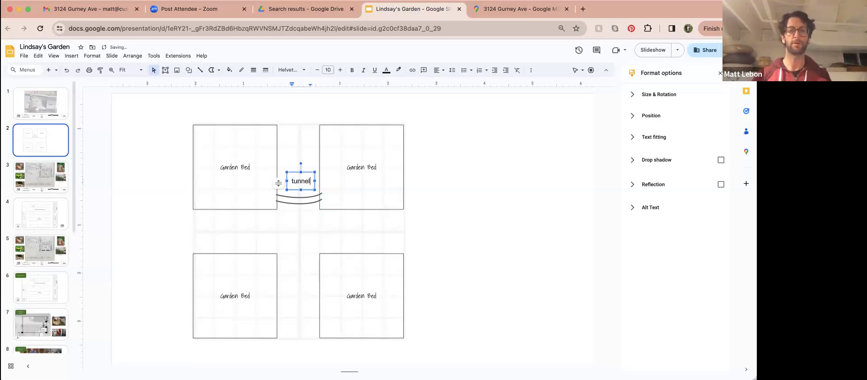
{"action": "left_click", "coordinate": [292, 70]}
{"action": "mouse_move", "coordinate": [339, 143]}
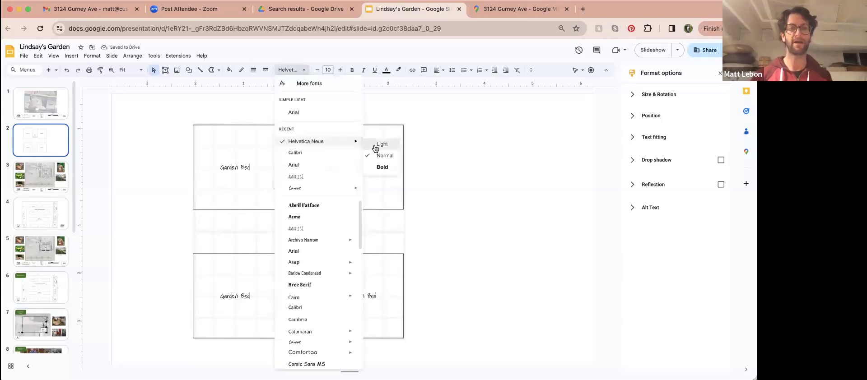
{"action": "left_click", "coordinate": [379, 144]}
- Duplicate the pair of arcs and place the copy above the tunnel label between the upper beds
{"action": "left_click", "coordinate": [315, 197]}
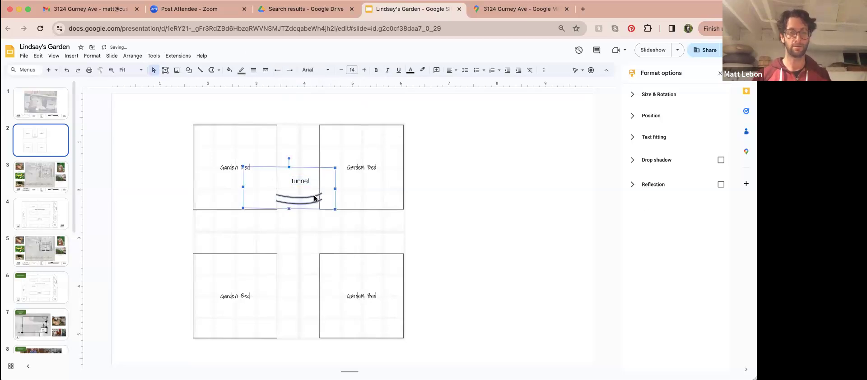
{"action": "key", "text": "ctrl+d"}
{"action": "left_click_drag", "start_coordinate": [313, 204], "coordinate": [303, 156]}
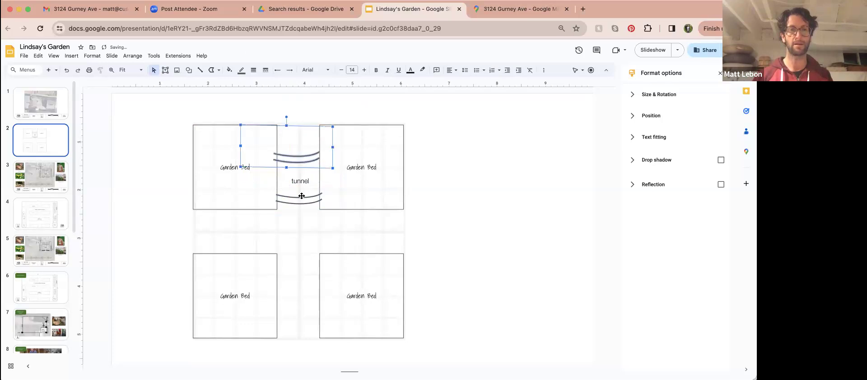
- Shift the lower pair of arcs up to just beneath the tunnel label and adjust its rotation
{"action": "left_click", "coordinate": [302, 196]}
{"action": "left_click_drag", "start_coordinate": [290, 159], "coordinate": [292, 158]}
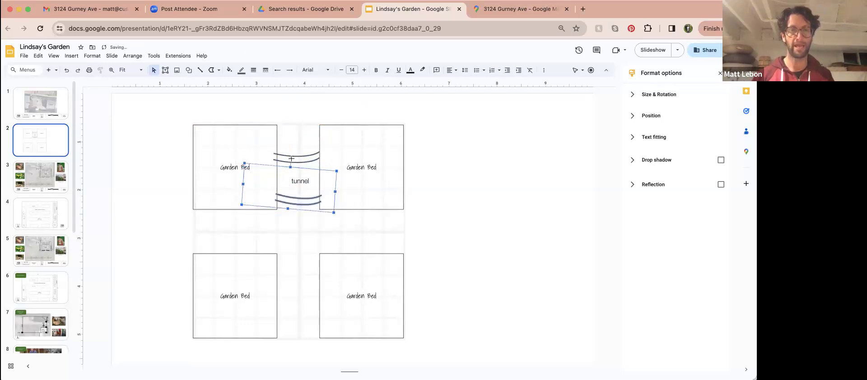
{"action": "left_click_drag", "start_coordinate": [305, 198], "coordinate": [308, 189]}
{"action": "left_click_drag", "start_coordinate": [293, 149], "coordinate": [290, 149]}
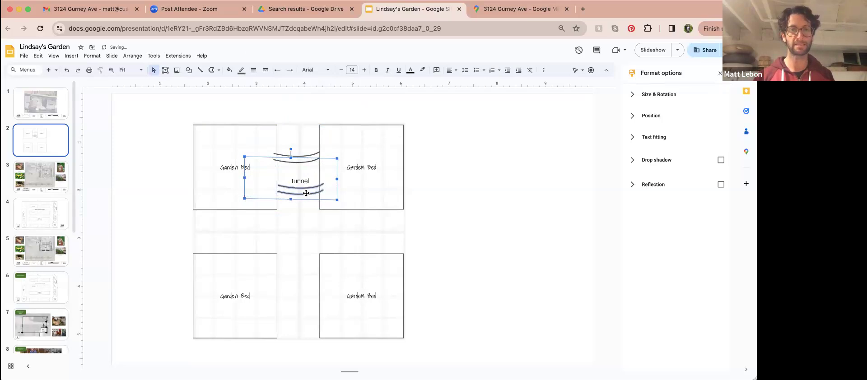
- Nudge the lower pair of arcs so it spans the path evenly, and delete the upper pair of arcs
{"action": "left_click_drag", "start_coordinate": [306, 193], "coordinate": [303, 194]}
{"action": "left_click", "coordinate": [302, 153]}
{"action": "key", "text": "Delete"}
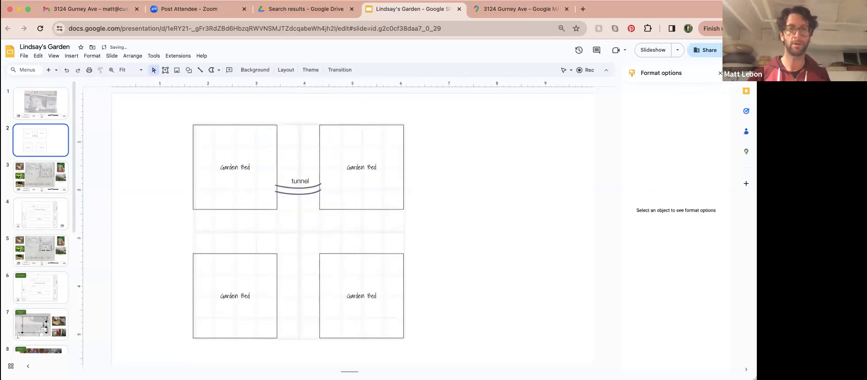
- Duplicate the remaining pair of arcs and place the copy directly above the tunnel label between the upper beds
{"action": "left_click", "coordinate": [311, 195]}
{"action": "left_click", "coordinate": [310, 195]}
{"action": "key", "text": "ctrl+d"}
{"action": "left_click_drag", "start_coordinate": [310, 195], "coordinate": [306, 161]}
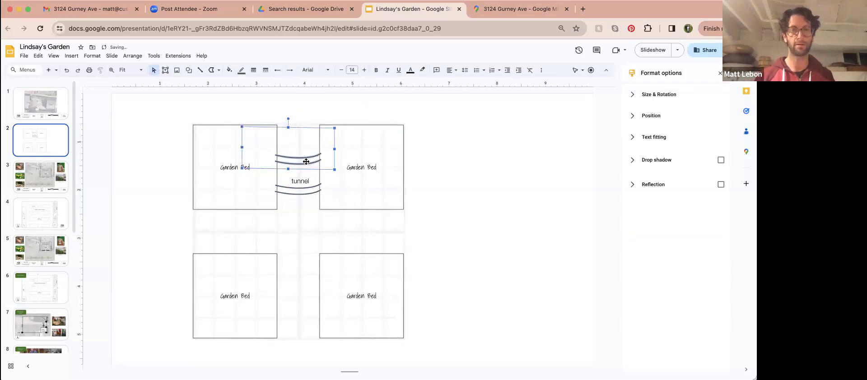
- Move the tunnel label up slightly so it sits centred between the two pairs of arcs
{"action": "left_click", "coordinate": [302, 171]}
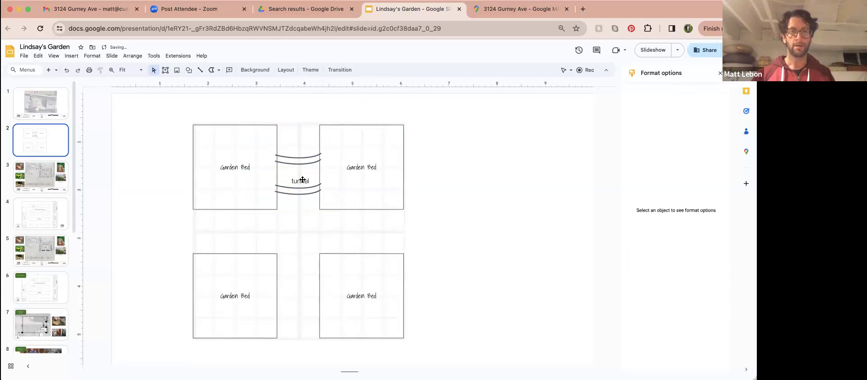
{"action": "left_click", "coordinate": [306, 175]}
{"action": "left_click_drag", "start_coordinate": [306, 174], "coordinate": [306, 166]}
- Duplicate the tunnel label with both pairs of arcs and move the copy straight down between the two lower beds
{"action": "left_click", "coordinate": [303, 157]}
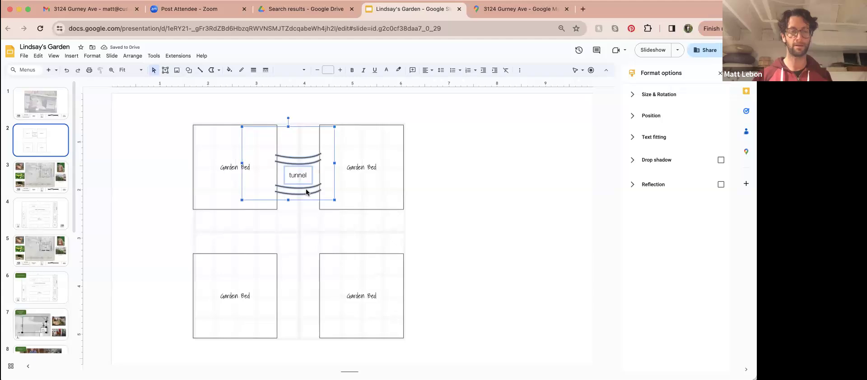
{"action": "key", "text": "super+d"}
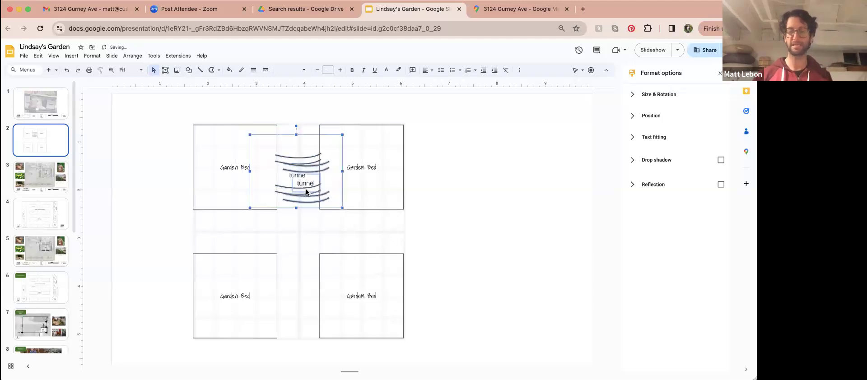
{"action": "key", "text": "Left"}
{"action": "key", "text": "Left"}
{"action": "key", "text": "Down"}
{"action": "key", "text": "Down"}
{"action": "key", "text": "Down"}
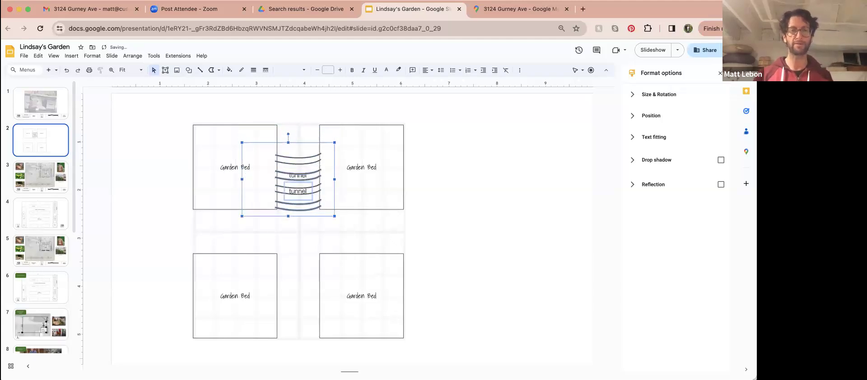
{"action": "key", "text": "Down"}
{"action": "key", "text": "Down"}
{"action": "key", "text": "Down"}
{"action": "key", "text": "Down"}
{"action": "key", "text": "Down"}
{"action": "key", "text": "Down"}
{"action": "key", "text": "Down"}
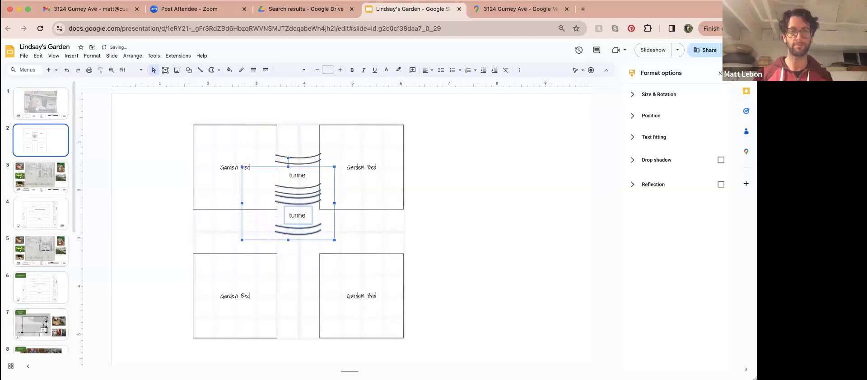
{"action": "key", "text": "Down"}
{"action": "key", "text": "Down"}
{"action": "key", "text": "Down"}
{"action": "key", "text": "Down"}
{"action": "key", "text": "Down"}
{"action": "key", "text": "Down"}
{"action": "key", "text": "Down"}
{"action": "key", "text": "Down"}
{"action": "key", "text": "Down"}
{"action": "key", "text": "Down"}
{"action": "key", "text": "Down"}
{"action": "key", "text": "Down"}
{"action": "key", "text": "Down"}
{"action": "key", "text": "Down"}
{"action": "key", "text": "Down"}
{"action": "key", "text": "Down"}
{"action": "key", "text": "Down"}
{"action": "key", "text": "Down"}
{"action": "key", "text": "Down"}
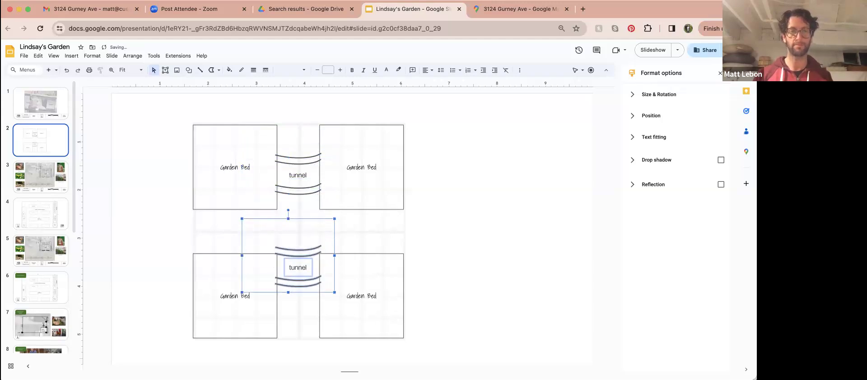
{"action": "key", "text": "Escape"}
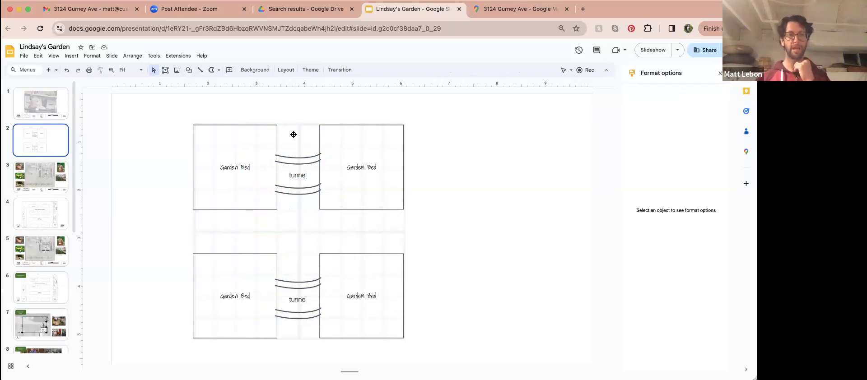
{"action": "left_click", "coordinate": [240, 167]}
{"action": "key", "text": "Escape"}
{"action": "key", "text": "Escape"}
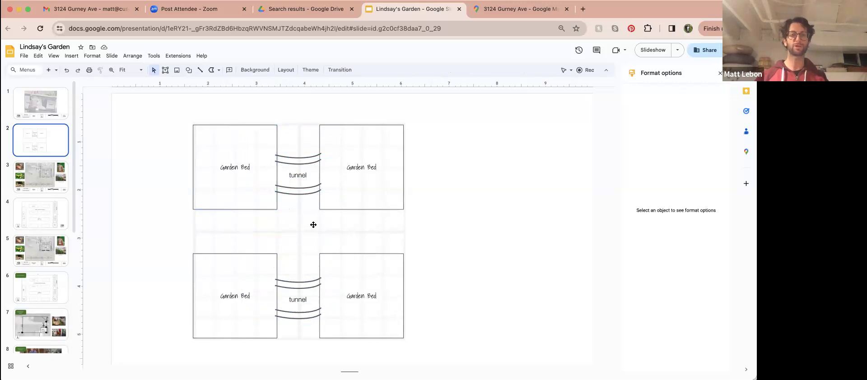
- Duplicate the tunnel label into the central crossing between the four beds and change its text to "Crushed gravel pathway"
{"action": "left_click", "coordinate": [308, 168]}
{"action": "key", "text": "super+d"}
{"action": "left_click_drag", "start_coordinate": [311, 179], "coordinate": [301, 232]}
{"action": "double_click", "coordinate": [296, 236]}
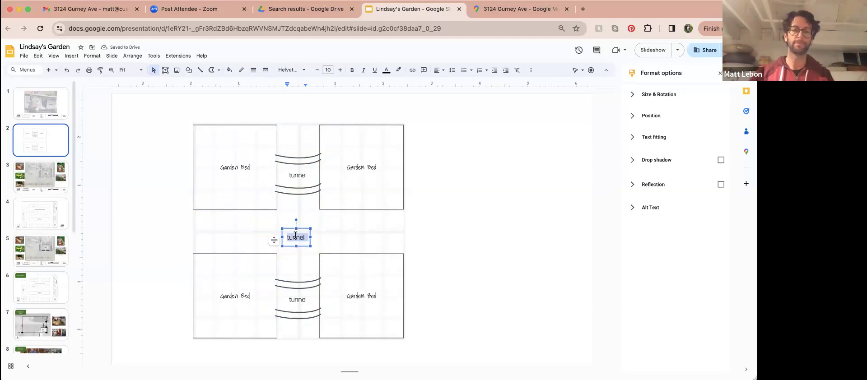
{"action": "type", "text": "Crushed gra"}
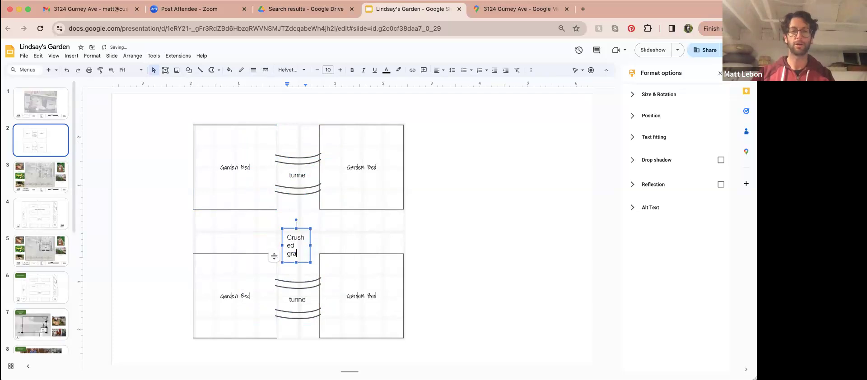
{"action": "type", "text": "vel pathway"}
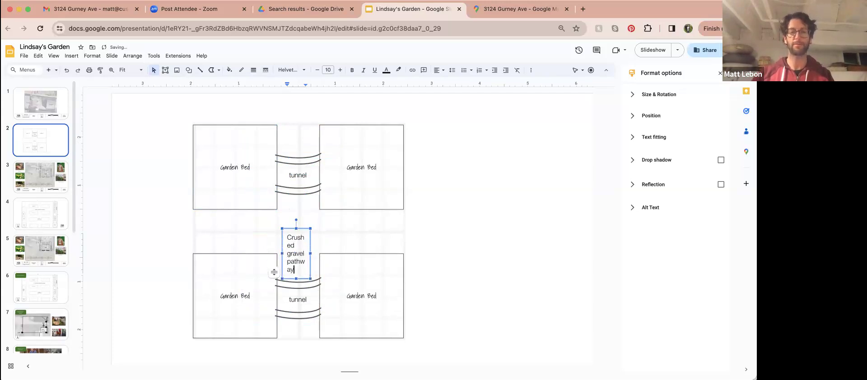
- Widen the crushed gravel pathway label to fit two lines, centre-align its text and centre it in the crossing
{"action": "key", "text": "super+a"}
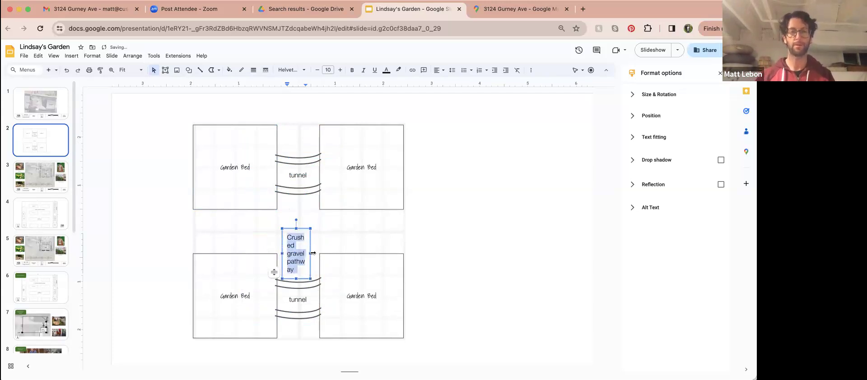
{"action": "left_click_drag", "start_coordinate": [311, 254], "coordinate": [351, 253]}
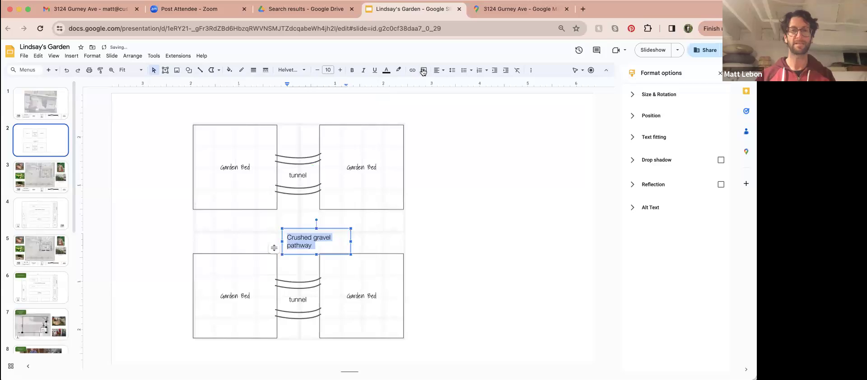
{"action": "left_click", "coordinate": [437, 70]}
{"action": "left_click", "coordinate": [444, 88]}
{"action": "left_click_drag", "start_coordinate": [326, 229], "coordinate": [309, 220]}
{"action": "key", "text": "Escape"}
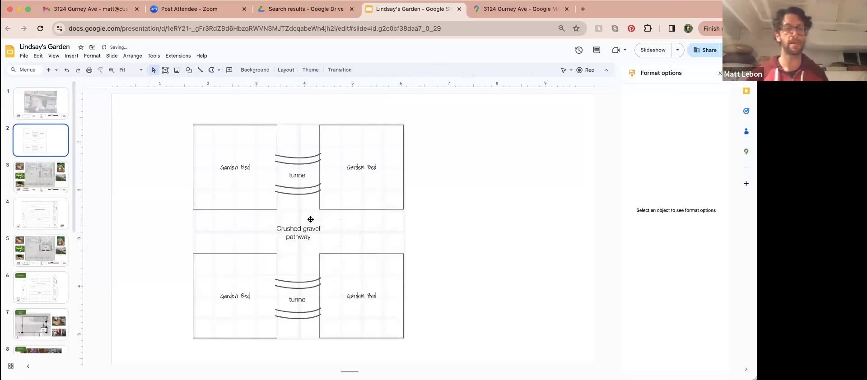
{"action": "left_click", "coordinate": [355, 222]}
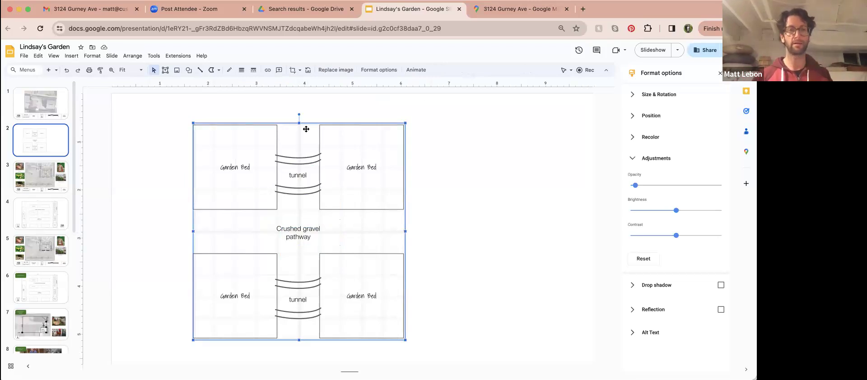
{"action": "key", "text": "Escape"}
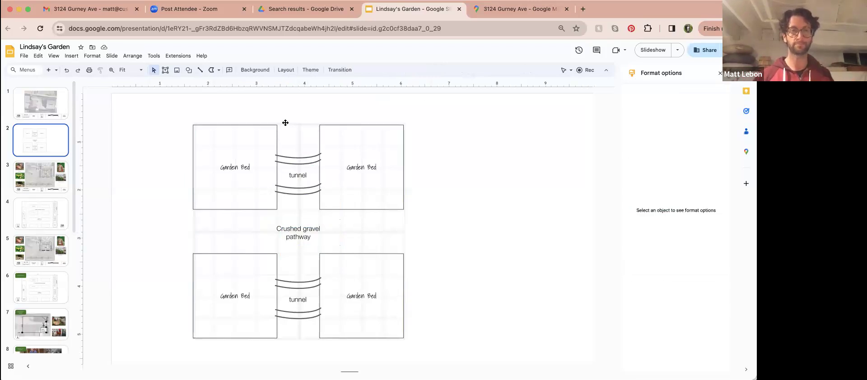
- Draw a straight line across the upper end of the path, joining the top corners of the two upper beds
{"action": "left_click", "coordinate": [201, 71]}
{"action": "left_click_drag", "start_coordinate": [277, 125], "coordinate": [310, 158]}
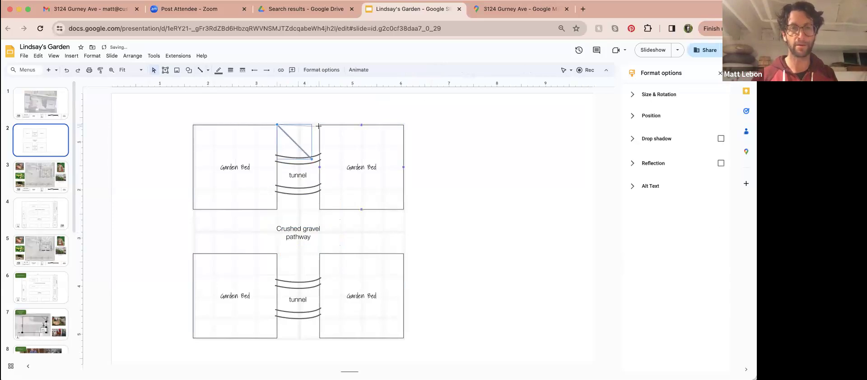
{"action": "left_click_drag", "start_coordinate": [320, 125], "coordinate": [320, 125]}
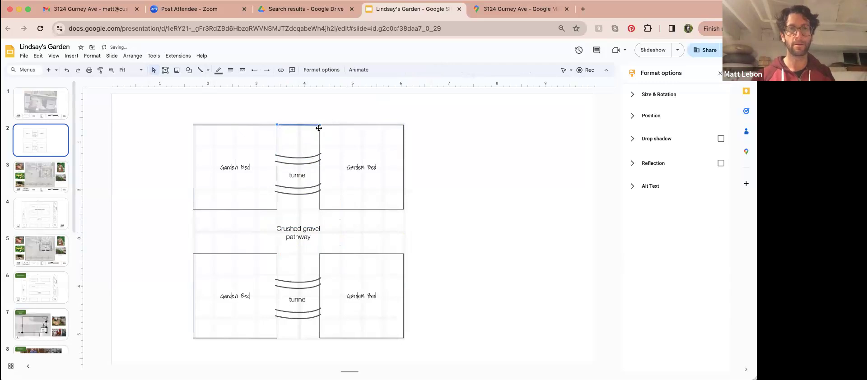
{"action": "left_click", "coordinate": [350, 111]}
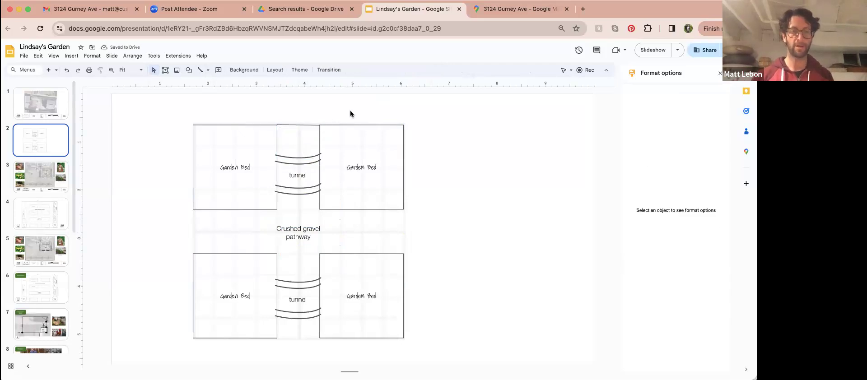
- Fine-tune the line's endpoint and position so it lies level with the top edges of the two upper beds
{"action": "left_click", "coordinate": [311, 125]}
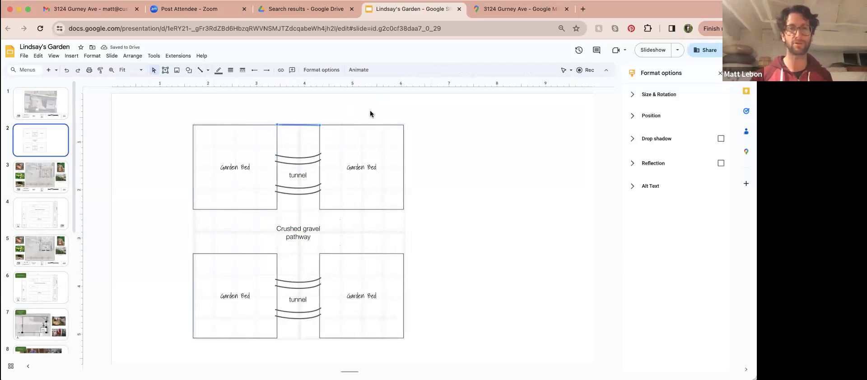
{"action": "scroll", "coordinate": [370, 114], "scroll_direction": "up", "scroll_amount": 3}
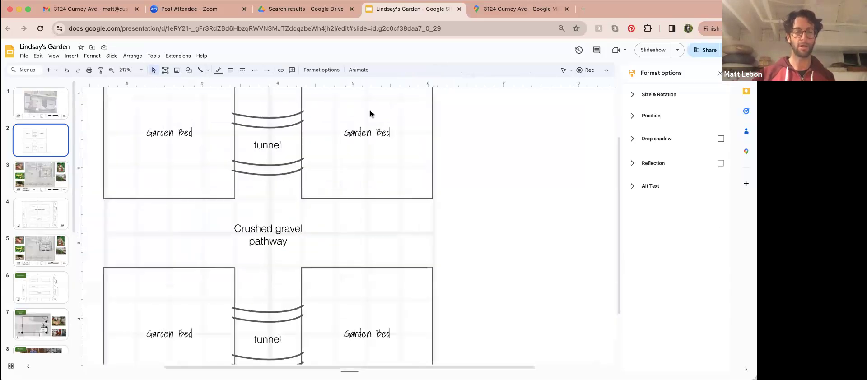
{"action": "scroll", "coordinate": [370, 114], "scroll_direction": "up", "scroll_amount": 2}
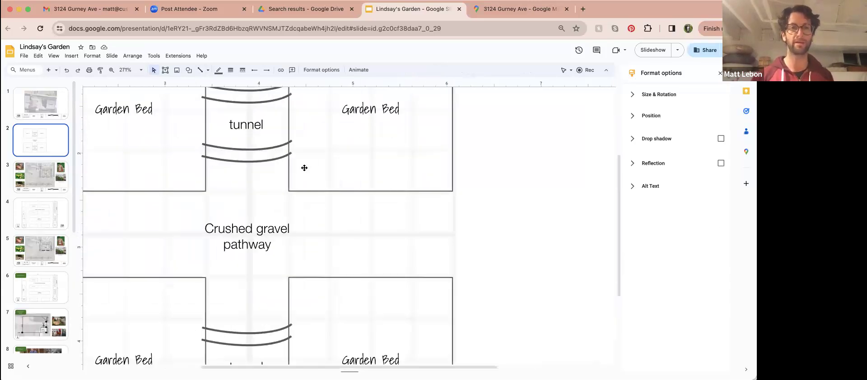
{"action": "scroll", "coordinate": [302, 166], "scroll_direction": "up", "scroll_amount": 3}
{"action": "left_click_drag", "start_coordinate": [289, 154], "coordinate": [289, 154]}
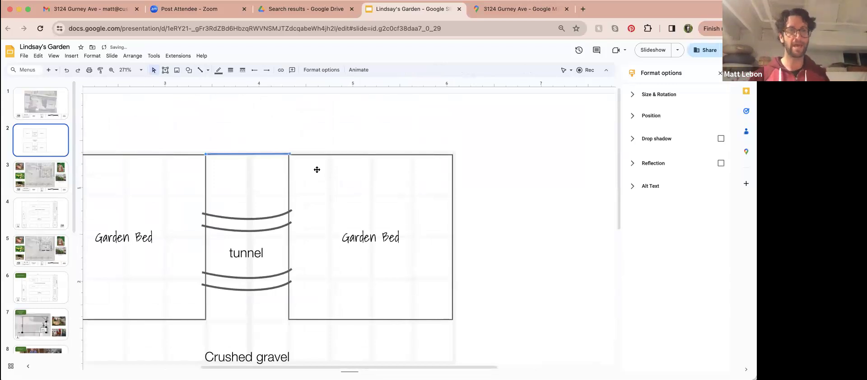
{"action": "left_click", "coordinate": [249, 158]}
{"action": "left_click", "coordinate": [236, 155]}
{"action": "left_click_drag", "start_coordinate": [236, 155], "coordinate": [240, 156]}
{"action": "left_click", "coordinate": [240, 156]}
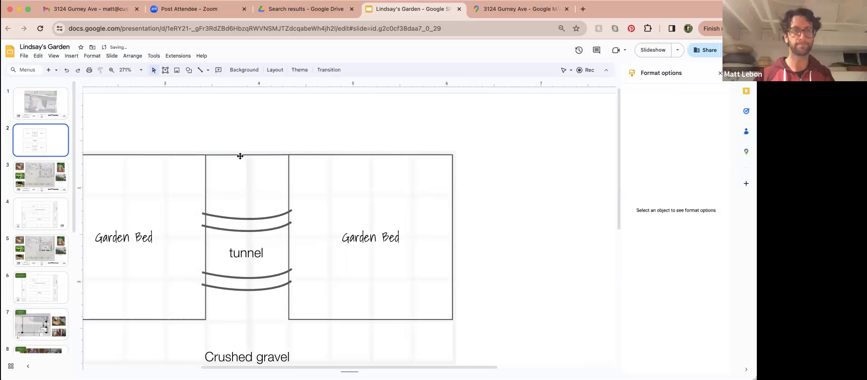
- Set the weight of the line across the path entrance to 3px
{"action": "left_click", "coordinate": [239, 156]}
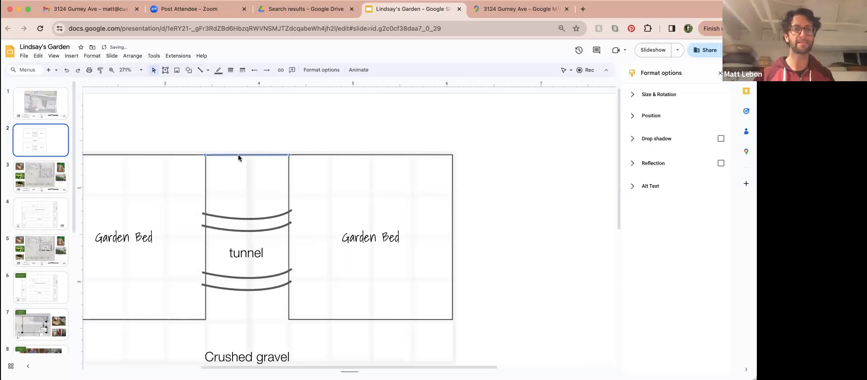
{"action": "left_click", "coordinate": [218, 70]}
{"action": "left_click", "coordinate": [231, 70]}
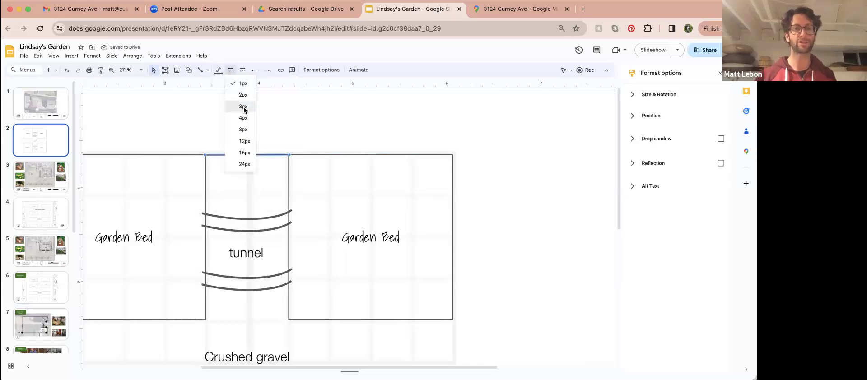
{"action": "left_click", "coordinate": [243, 107]}
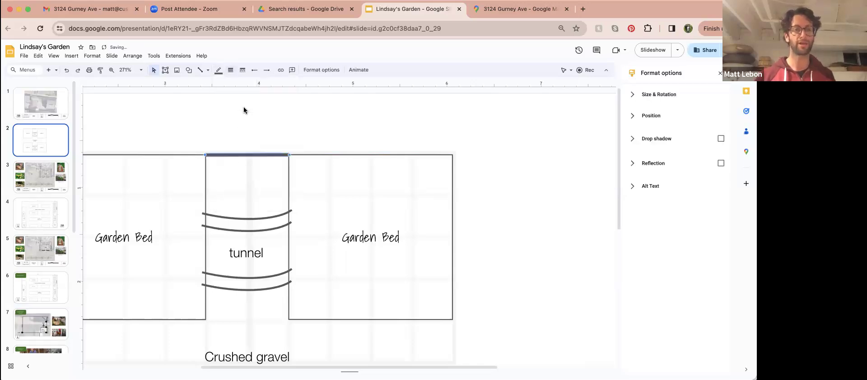
- Duplicate the upper tunnel label and place the copy over the thick line at the path entrance
{"action": "left_click", "coordinate": [247, 251]}
{"action": "left_click_drag", "start_coordinate": [262, 236], "coordinate": [272, 252]}
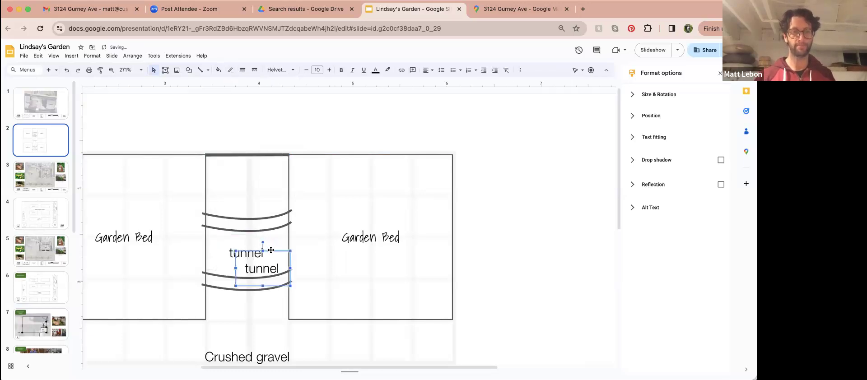
{"action": "mouse_move", "coordinate": [253, 136]}
{"action": "left_mouse_down"}
{"action": "mouse_move", "coordinate": [257, 129]}
{"action": "mouse_move", "coordinate": [252, 136]}
{"action": "left_mouse_up"}
- Change the copied label's text at the path entrance to "4x4 threshold" and select all of it
{"action": "double_click", "coordinate": [249, 151]}
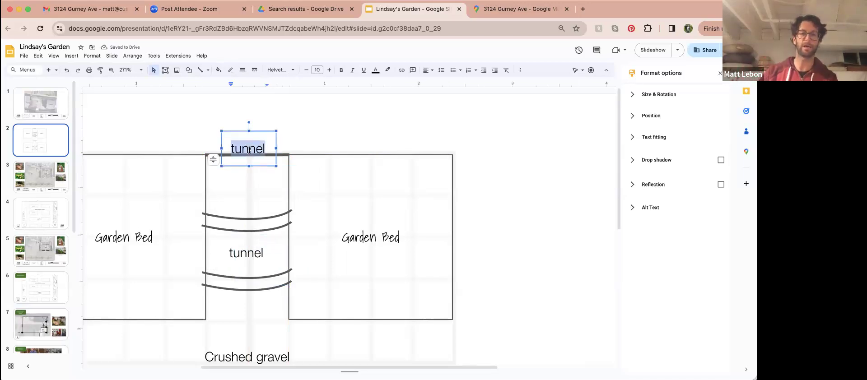
{"action": "type", "text": "4x4"}
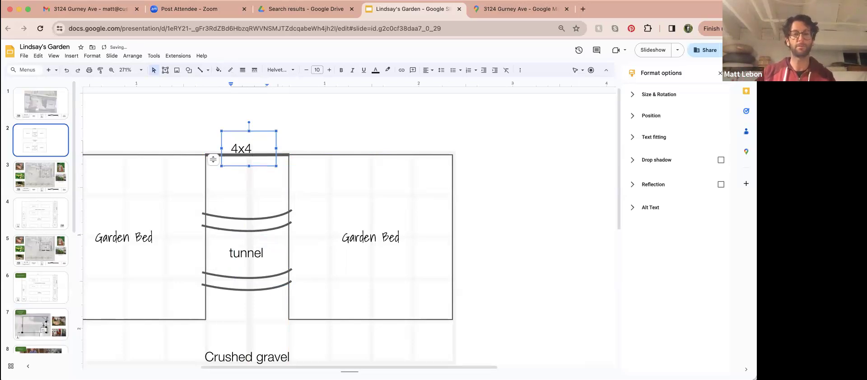
{"action": "type", "text": " thresh"}
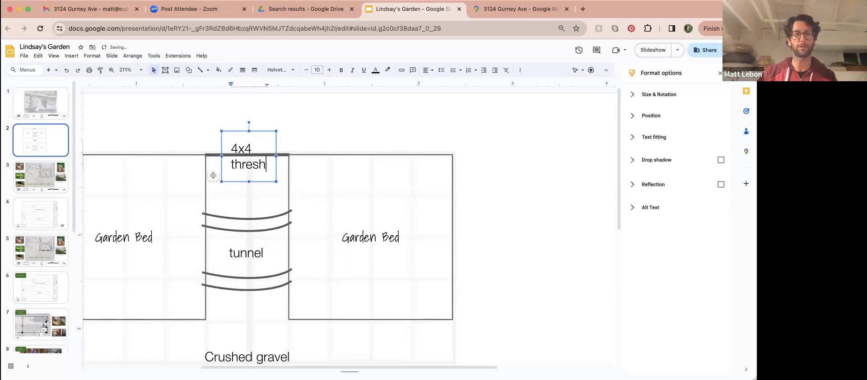
{"action": "type", "text": "ol"}
{"action": "key", "text": "BackSpace"}
{"action": "key", "text": "BackSpace"}
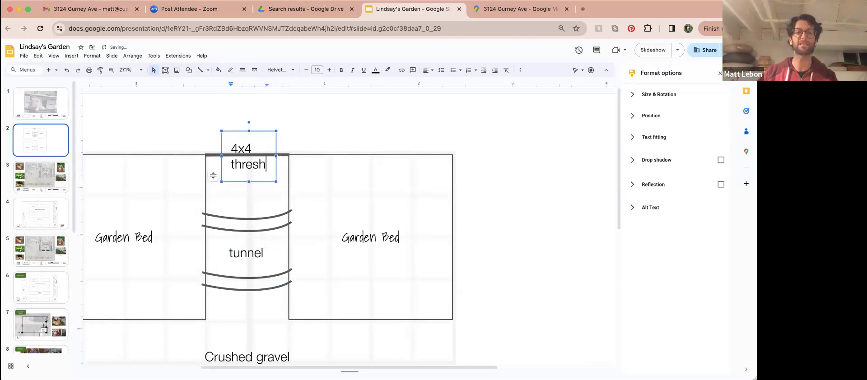
{"action": "type", "text": "old"}
{"action": "key", "text": "ctrl+a"}
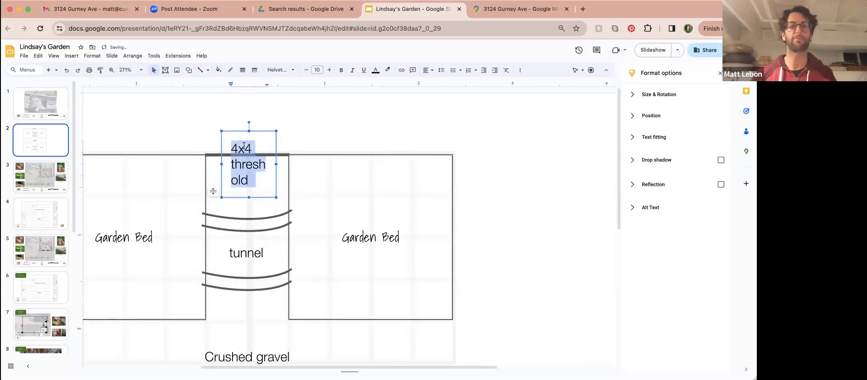
- Reduce the "4x4 threshold" label to font size 4 and place it just above the thick line
{"action": "scroll", "coordinate": [244, 145], "scroll_direction": "right", "scroll_amount": 1}
{"action": "left_click", "coordinate": [307, 70]}
{"action": "left_click", "coordinate": [307, 70]}
{"action": "left_click", "coordinate": [307, 70]}
{"action": "left_click", "coordinate": [307, 70]}
{"action": "left_click", "coordinate": [307, 70]}
{"action": "left_click", "coordinate": [307, 70]}
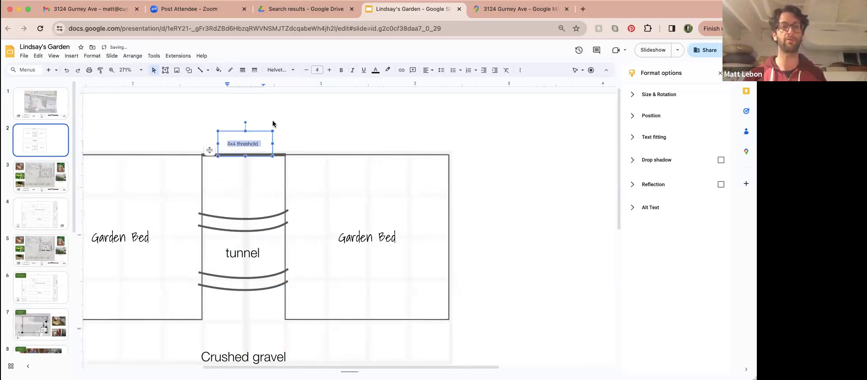
{"action": "left_click_drag", "start_coordinate": [267, 131], "coordinate": [267, 137]}
{"action": "left_click", "coordinate": [271, 135]}
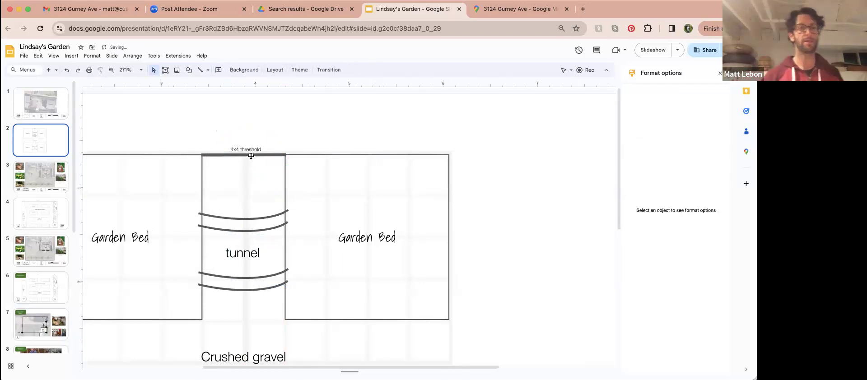
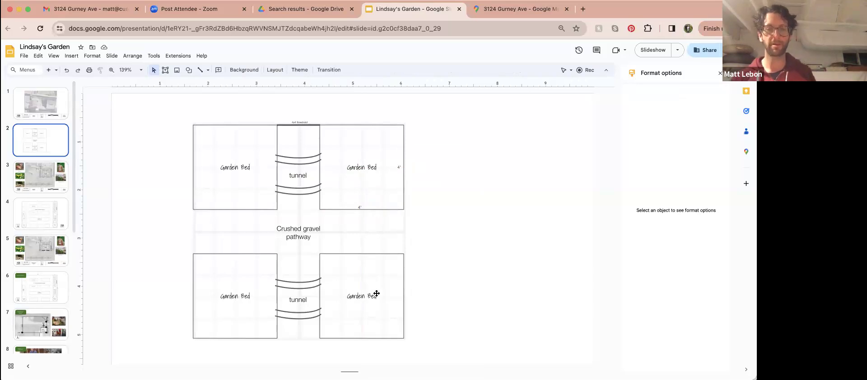
- Replace the lower-right bed's label with its dimensions, 4'x4'x12"
{"action": "left_click", "coordinate": [370, 296]}
{"action": "triple_click", "coordinate": [369, 296]}
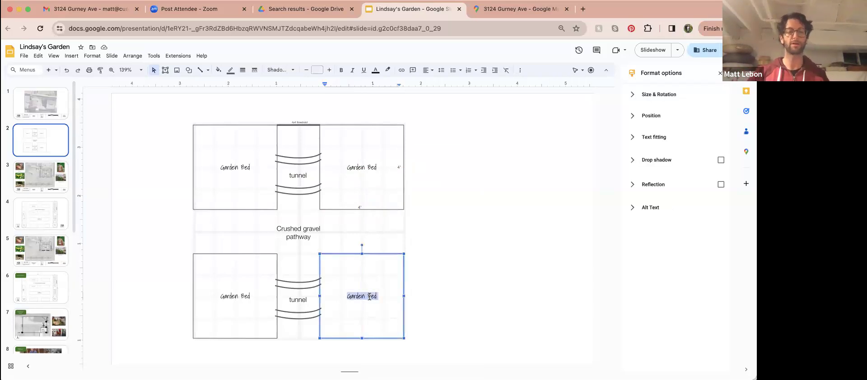
{"action": "type", "text": "4x4"}
{"action": "key", "text": "BackSpace"}
{"action": "key", "text": "BackSpace"}
{"action": "type", "text": "'x4'"}
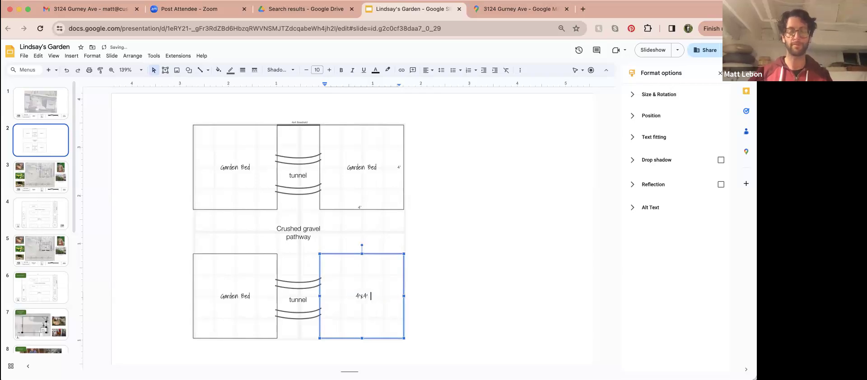
{"action": "key", "text": "BackSpace"}
{"action": "type", "text": "x"}
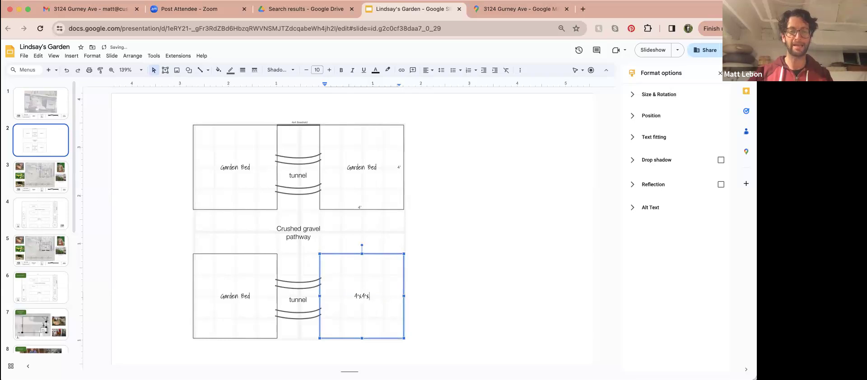
{"action": "type", "text": "12'"}
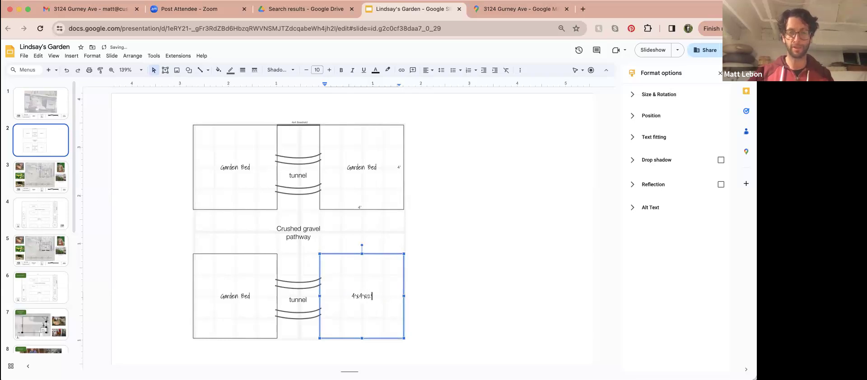
{"action": "type", "text": "'"}
{"action": "key", "text": "Escape"}
{"action": "key", "text": "Escape"}
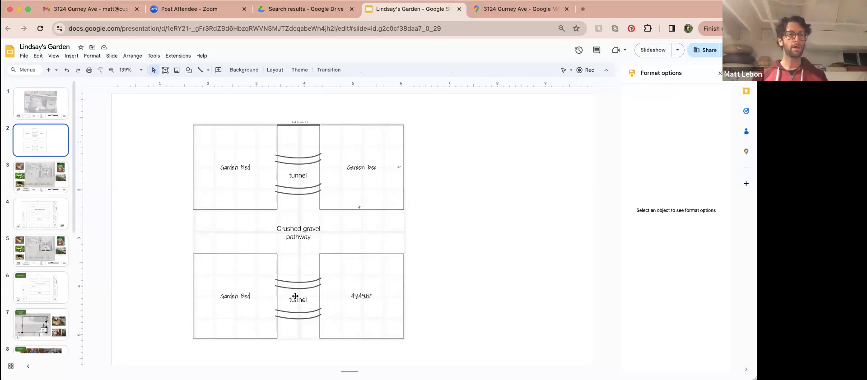
- Capture the whole garden layout as a screenshot and paste it onto the base map on the first slide
{"action": "key", "text": "super+shift+4"}
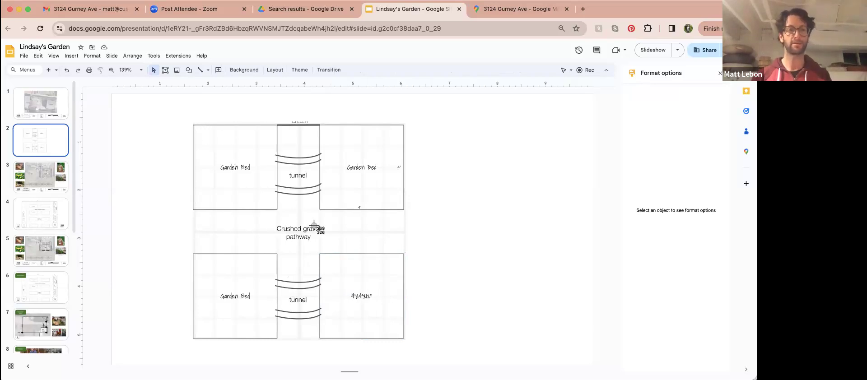
{"action": "left_click_drag", "start_coordinate": [404, 339], "coordinate": [405, 338]}
{"action": "left_click", "coordinate": [45, 116]}
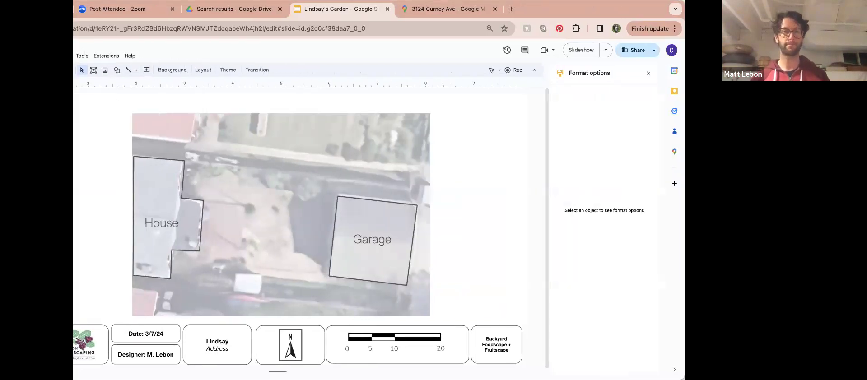
{"action": "key", "text": "super+v"}
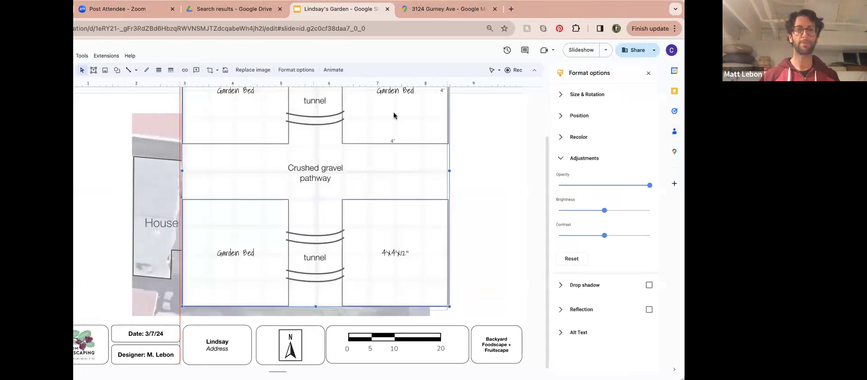
- Scale the pasted layout down, tilt it slightly clockwise and place it in the yard between the house and the garage
{"action": "left_click_drag", "start_coordinate": [393, 116], "coordinate": [387, 168]}
{"action": "left_click_drag", "start_coordinate": [443, 89], "coordinate": [339, 196]}
{"action": "left_click_drag", "start_coordinate": [270, 256], "coordinate": [272, 200]}
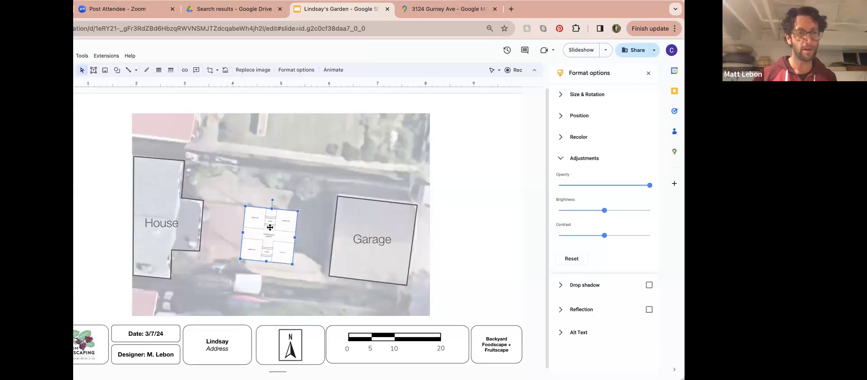
{"action": "left_click", "coordinate": [298, 224]}
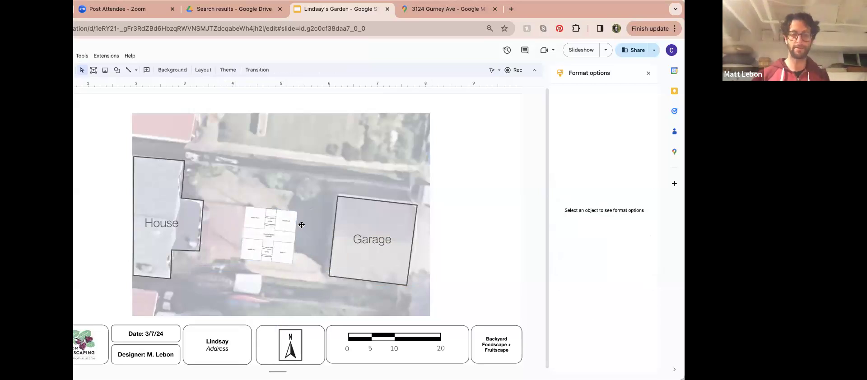
- Fine-tune the pasted layout's position and tilt, and lower its opacity to about one third
{"action": "scroll", "coordinate": [312, 217], "scroll_direction": "up", "scroll_amount": 5}
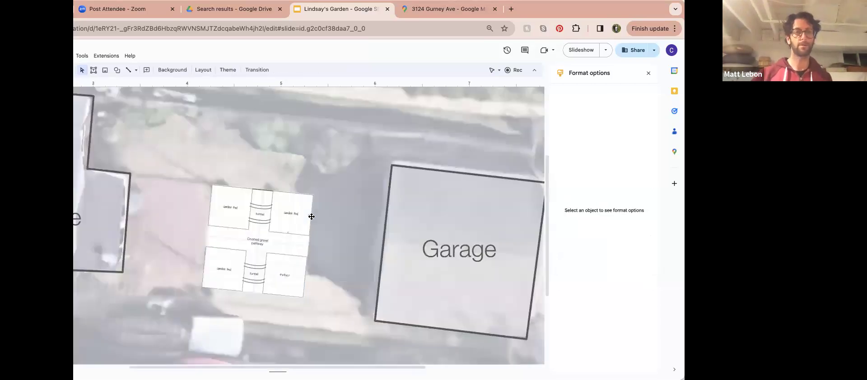
{"action": "left_click_drag", "start_coordinate": [237, 211], "coordinate": [235, 213]}
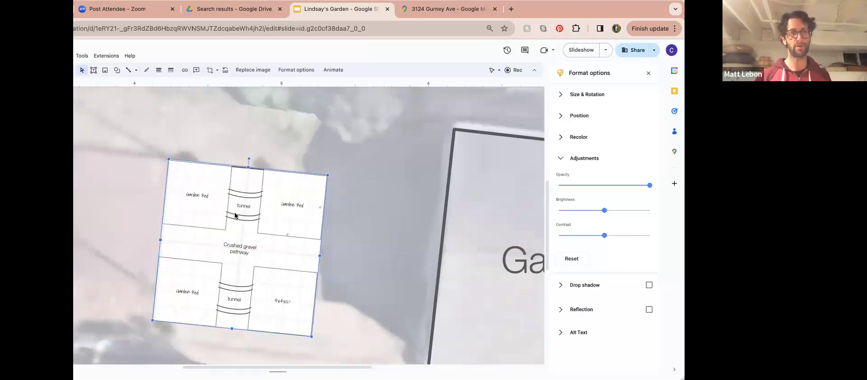
{"action": "scroll", "coordinate": [246, 231], "scroll_direction": "down", "scroll_amount": 1}
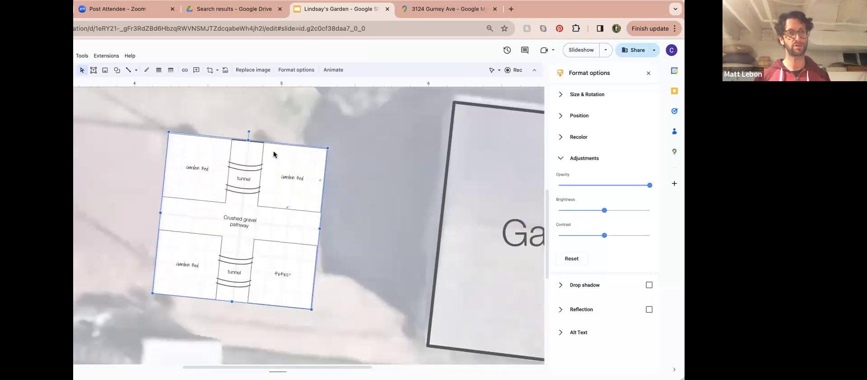
{"action": "left_click_drag", "start_coordinate": [249, 130], "coordinate": [251, 131]}
{"action": "left_click", "coordinate": [256, 134]}
{"action": "left_click", "coordinate": [318, 175]}
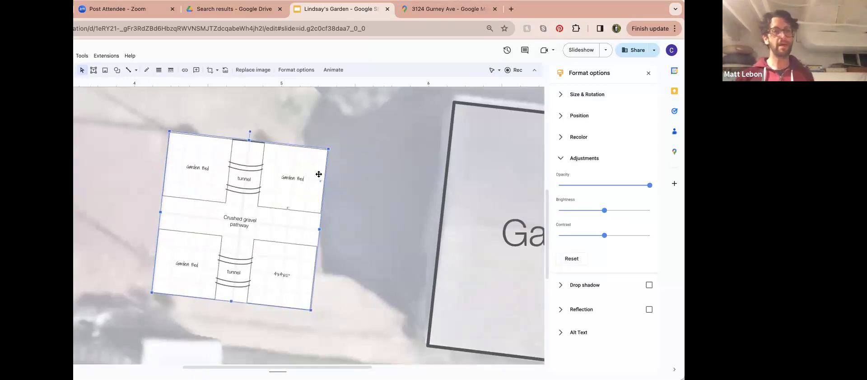
{"action": "left_click_drag", "start_coordinate": [648, 188], "coordinate": [589, 186]}
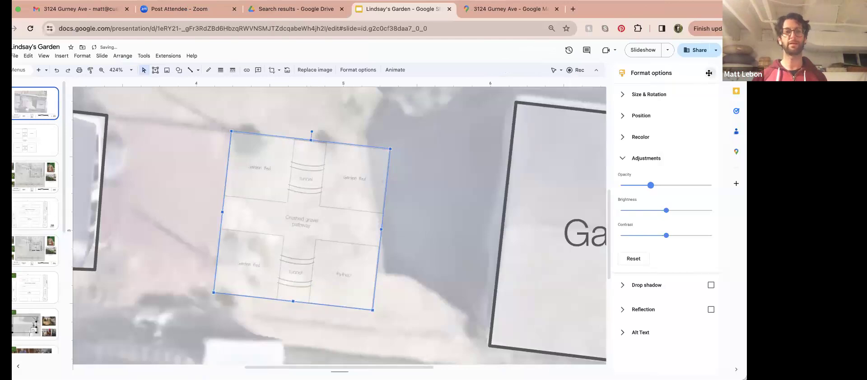
{"action": "left_click", "coordinate": [648, 73]}
- Add a text box reading "Veggie Garden" across the middle of the pasted layout
{"action": "left_click", "coordinate": [159, 71]}
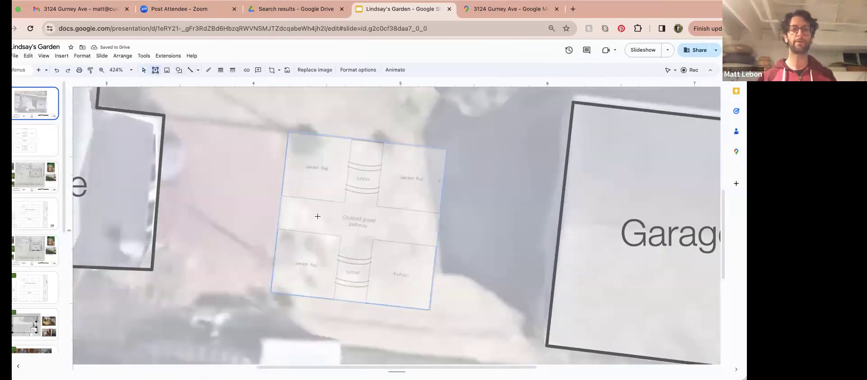
{"action": "left_click_drag", "start_coordinate": [298, 198], "coordinate": [408, 227]}
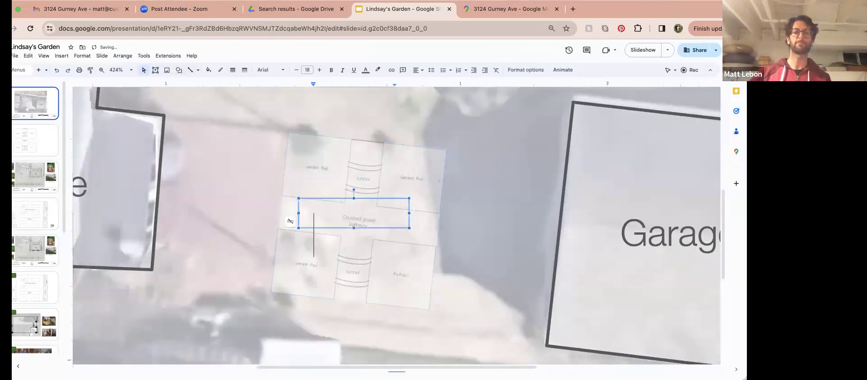
{"action": "type", "text": "VEg"}
{"action": "key", "text": "BackSpace"}
{"action": "key", "text": "BackSpace"}
{"action": "type", "text": "egg"}
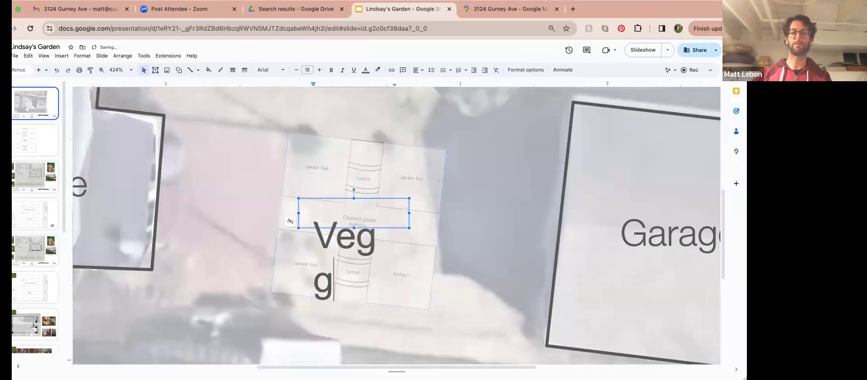
{"action": "type", "text": "ie Garden"}
- Set the "Veggie Garden" text to font size 10 and centre it in its box
{"action": "key", "text": "ctrl+a"}
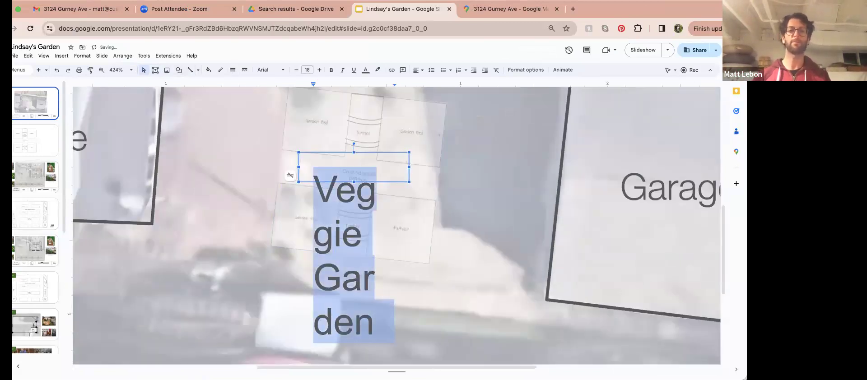
{"action": "left_click", "coordinate": [297, 70]}
{"action": "left_click", "coordinate": [297, 70]}
{"action": "left_click", "coordinate": [297, 70]}
{"action": "left_click", "coordinate": [297, 70]}
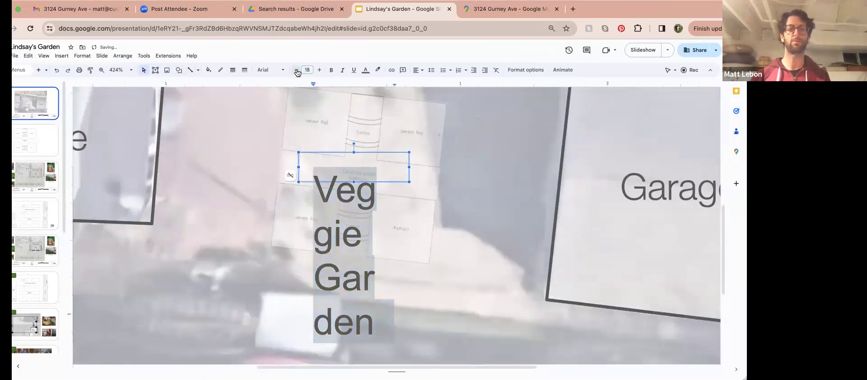
{"action": "left_click", "coordinate": [297, 70]}
{"action": "left_click", "coordinate": [297, 70]}
{"action": "left_click", "coordinate": [297, 70]}
{"action": "left_click", "coordinate": [297, 70]}
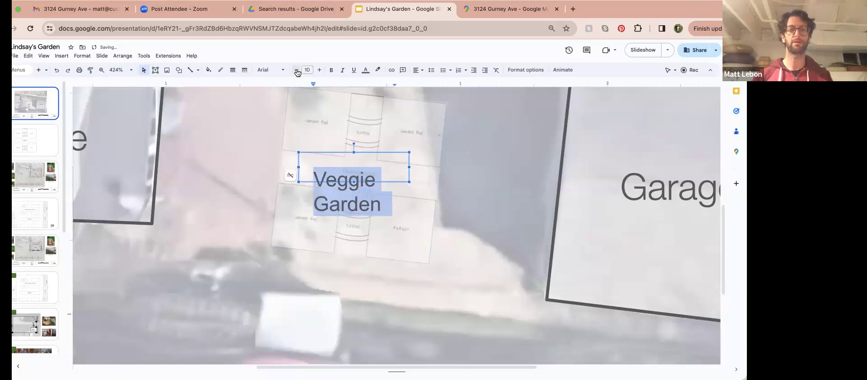
{"action": "left_click", "coordinate": [418, 70]}
{"action": "left_click", "coordinate": [427, 82]}
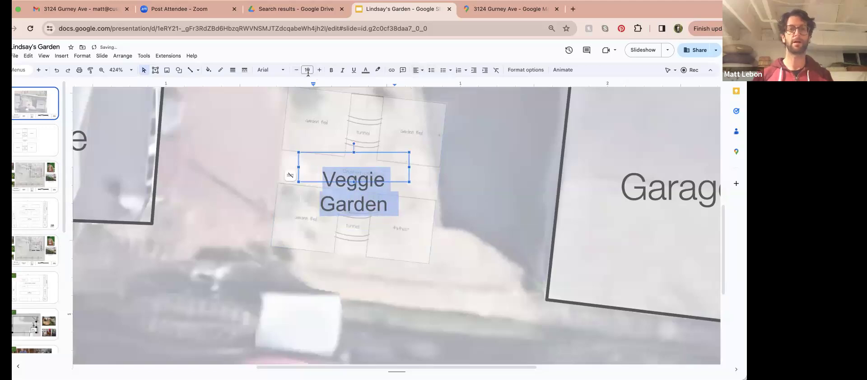
- Change the "Veggie Garden" label's font to Helvetica Neue and shift the label slightly upward on the layout
{"action": "left_click", "coordinate": [270, 70]}
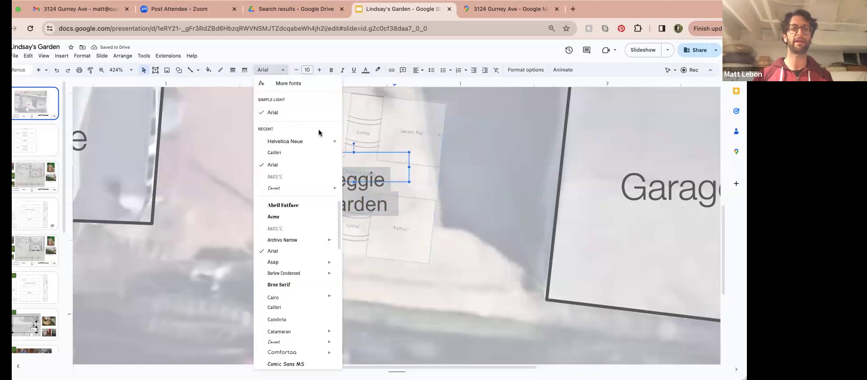
{"action": "mouse_move", "coordinate": [323, 143]}
{"action": "left_click", "coordinate": [357, 143]}
{"action": "left_click_drag", "start_coordinate": [376, 154], "coordinate": [376, 139]}
{"action": "key", "text": "Escape"}
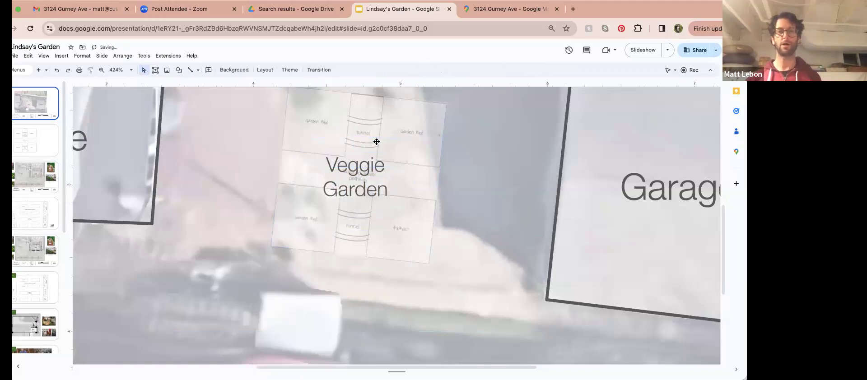
- Give the veggie garden layout image a solid 1px border
{"action": "left_click", "coordinate": [394, 105]}
{"action": "left_click", "coordinate": [233, 71]}
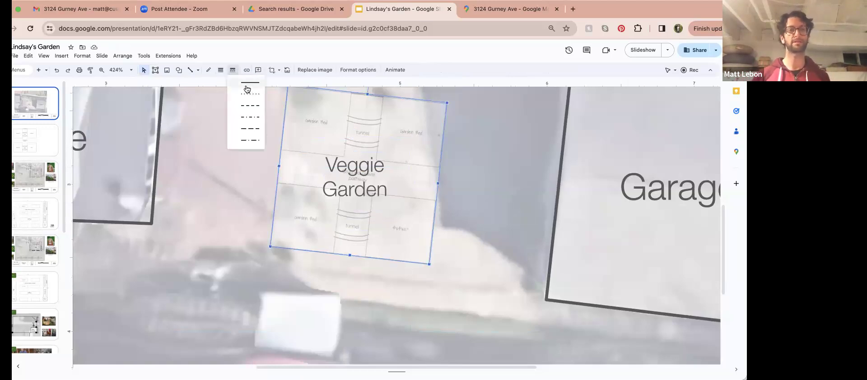
{"action": "left_click", "coordinate": [221, 70]}
{"action": "mouse_move", "coordinate": [231, 72]}
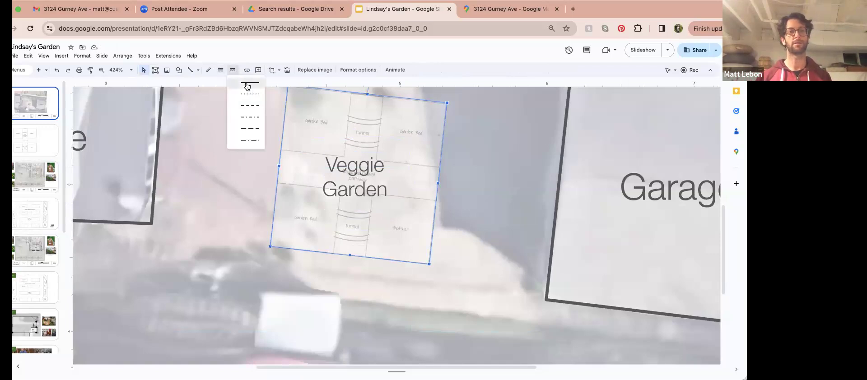
{"action": "left_click", "coordinate": [246, 86]}
{"action": "key", "text": "Escape"}
{"action": "left_click", "coordinate": [290, 103]}
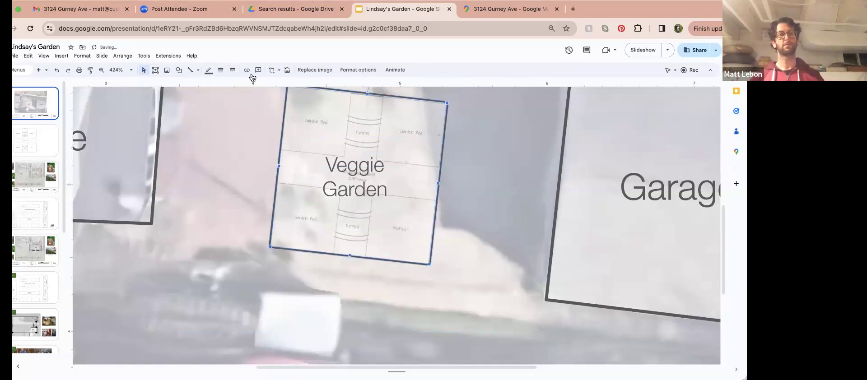
{"action": "left_click", "coordinate": [221, 71]}
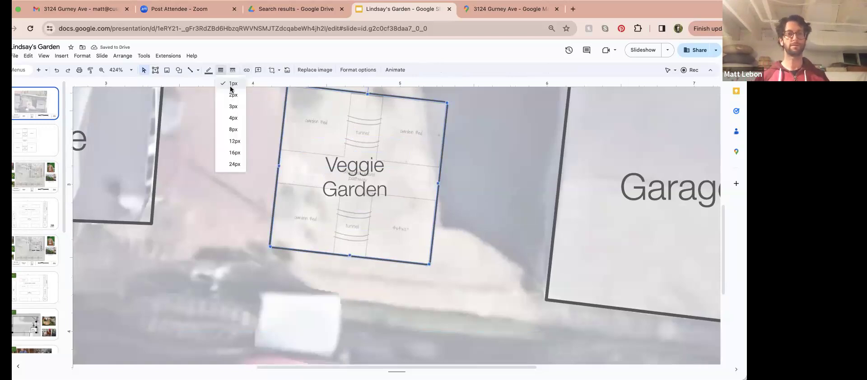
{"action": "left_click", "coordinate": [231, 87]}
{"action": "key", "text": "Escape"}
- Copy the Pie Cherry tree outline from the third slide's plan onto the base map, placing it in the gap north of the veggie garden and garage
{"action": "key", "text": "alt+super+minus"}
{"action": "key", "text": "alt+super+minus"}
{"action": "key", "text": "alt+super+minus"}
{"action": "key", "text": "alt+super+minus"}
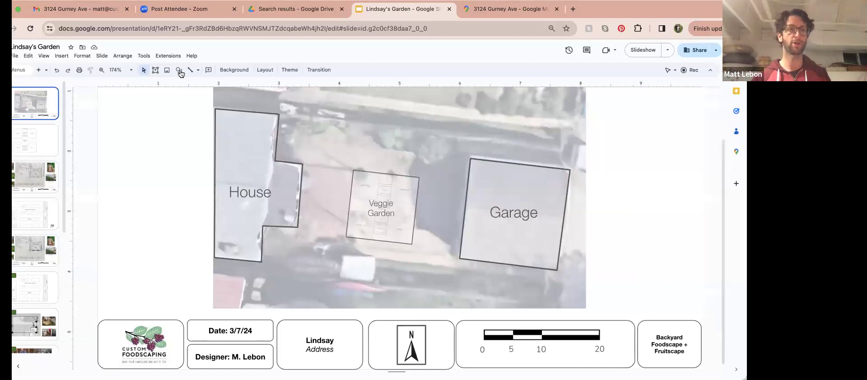
{"action": "left_click", "coordinate": [36, 257]}
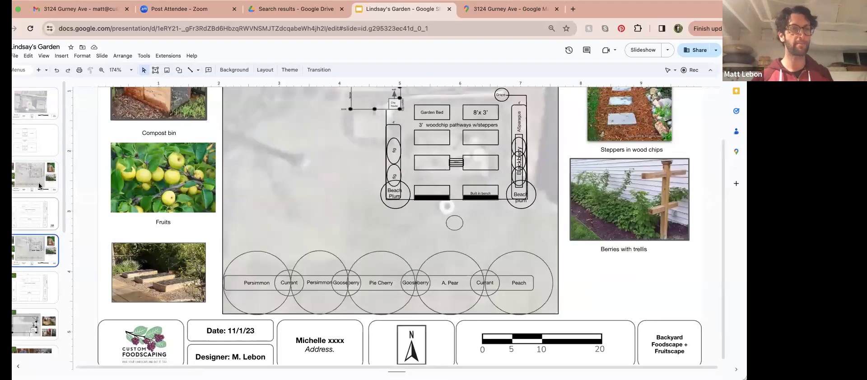
{"action": "left_click", "coordinate": [39, 186]}
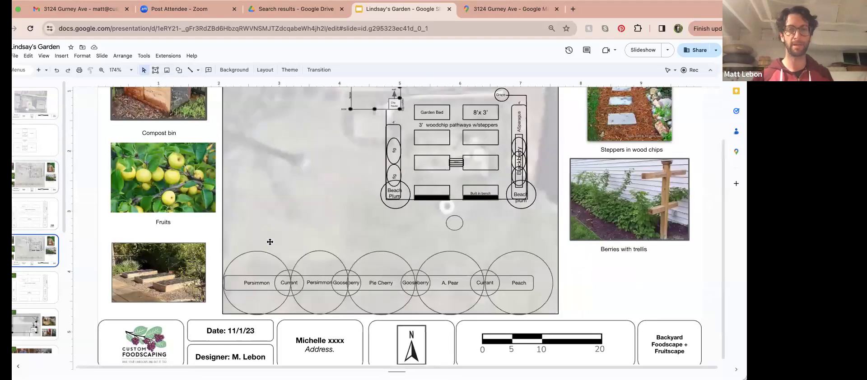
{"action": "left_click", "coordinate": [368, 263]}
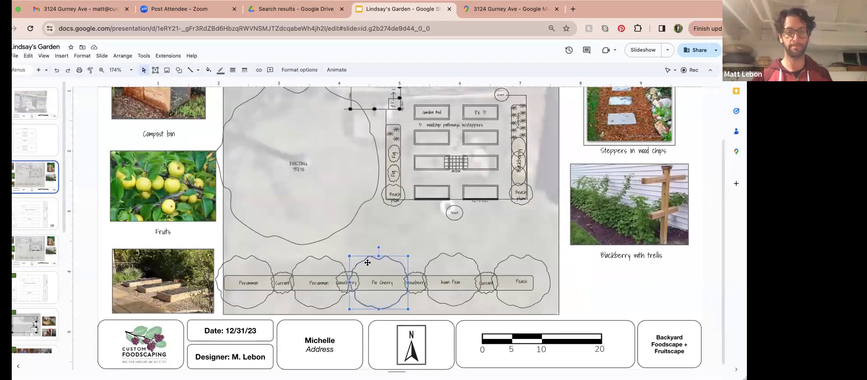
{"action": "left_click", "coordinate": [35, 105]}
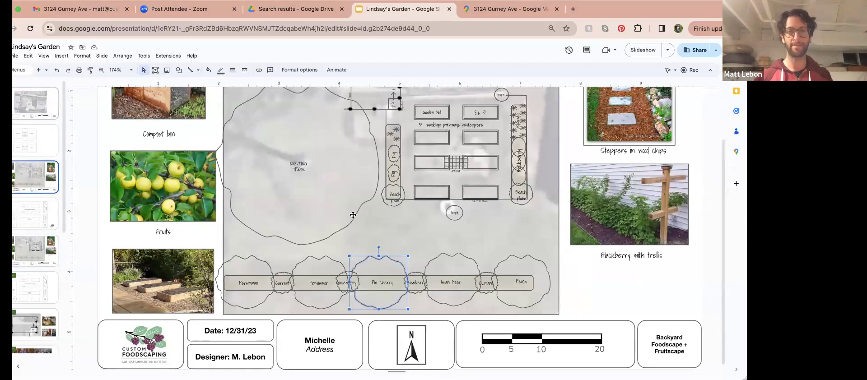
{"action": "key", "text": "ctrl+v"}
{"action": "left_click_drag", "start_coordinate": [383, 267], "coordinate": [437, 147]}
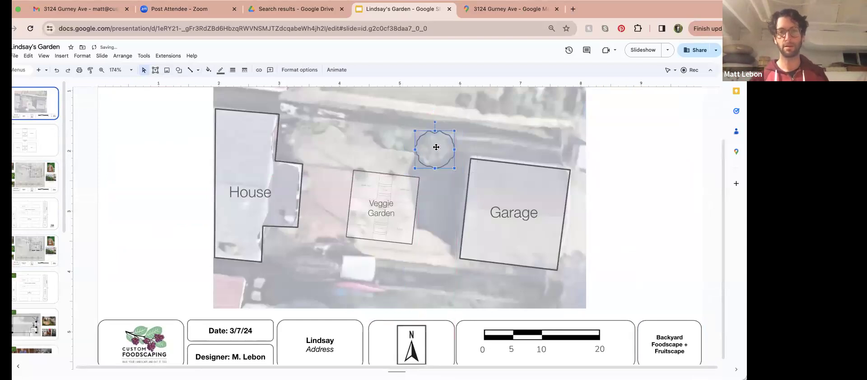
- Duplicate the "Veggie Garden" label onto the tree outline and change the copy's text to "Pie Cherry"
{"action": "left_click", "coordinate": [392, 188]}
{"action": "left_click", "coordinate": [392, 192]}
{"action": "left_click_drag", "start_coordinate": [392, 192], "coordinate": [437, 141]}
{"action": "triple_click", "coordinate": [438, 151]}
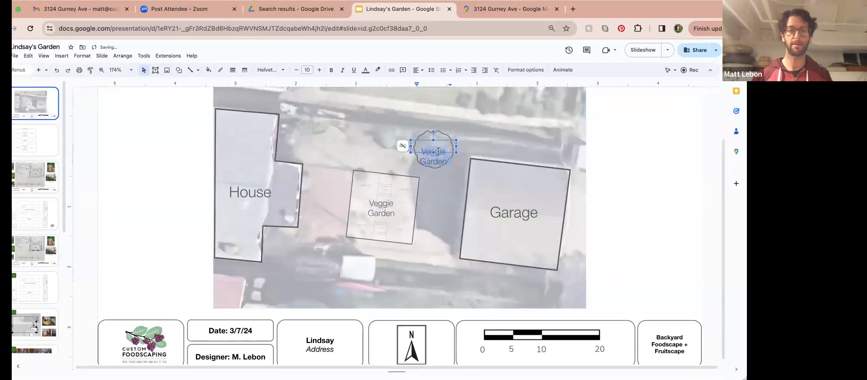
{"action": "type", "text": "Pie Cherry"}
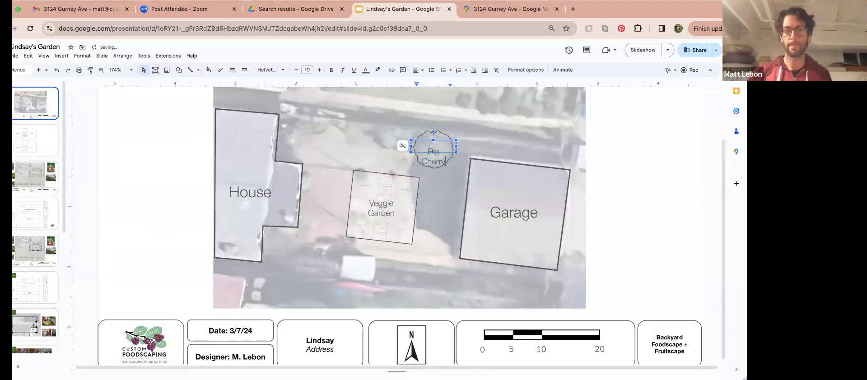
- Reduce the Pie Cherry label's font size to 6 so it fits inside its tree symbol
{"action": "left_click", "coordinate": [295, 71]}
{"action": "left_click", "coordinate": [294, 71]}
{"action": "left_click", "coordinate": [294, 71]}
{"action": "left_click", "coordinate": [294, 71]}
{"action": "key", "text": "Escape"}
{"action": "key", "text": "Escape"}
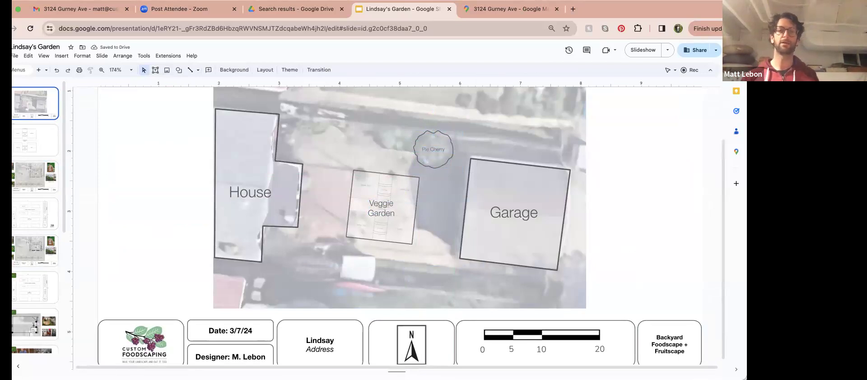
- Group the Pie Cherry label with its tree symbol
{"action": "left_click", "coordinate": [442, 143]}
{"action": "key", "text": "Escape"}
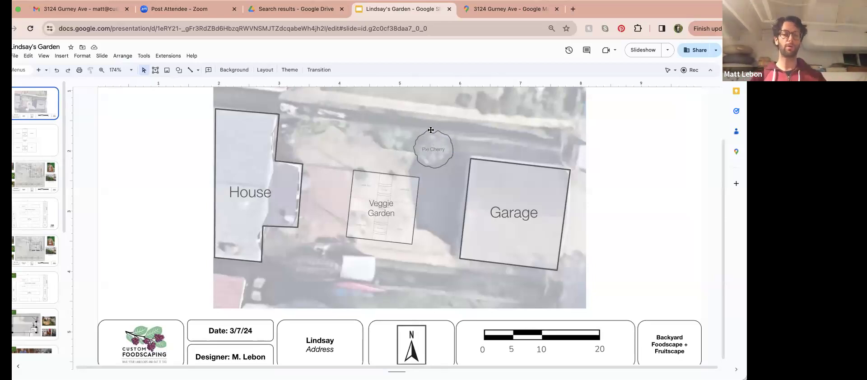
{"action": "key", "text": "ctrl+v"}
{"action": "key", "text": "ctrl+z"}
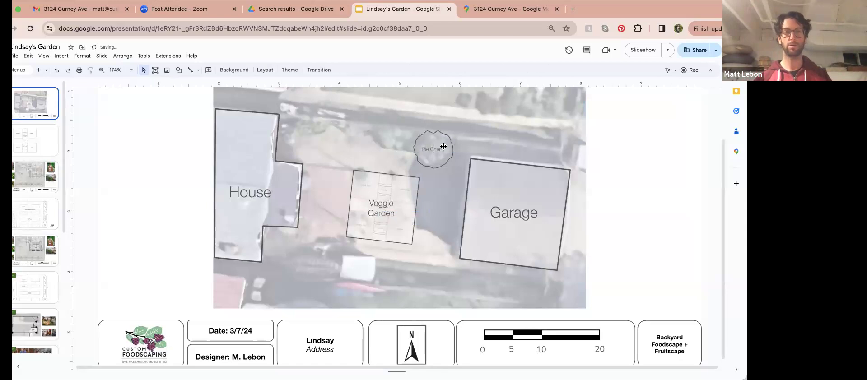
{"action": "left_click", "coordinate": [442, 146]}
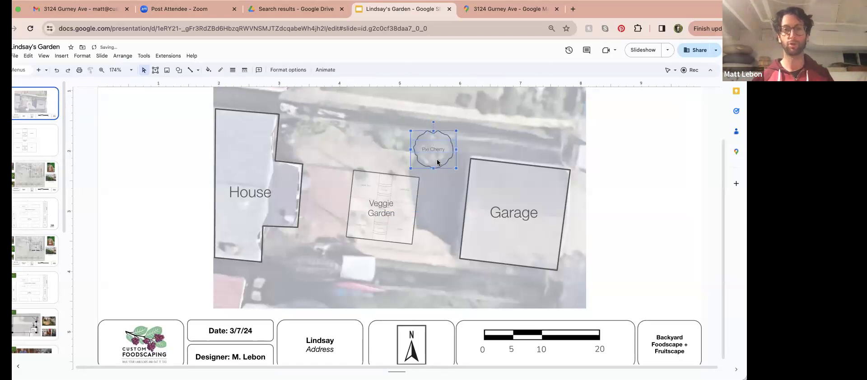
{"action": "right_click", "coordinate": [436, 160]}
{"action": "left_click", "coordinate": [505, 284]}
{"action": "key", "text": "Escape"}
- Check the Pie Cherry tree's width against the scale bar with a pasted copy of its outline, and delete the copy
{"action": "left_click", "coordinate": [436, 139]}
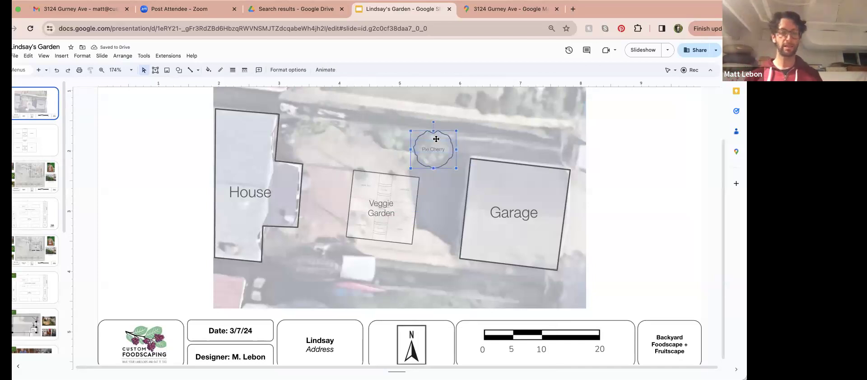
{"action": "left_click", "coordinate": [436, 137]}
{"action": "key", "text": "super+v"}
{"action": "left_click_drag", "start_coordinate": [447, 145], "coordinate": [508, 302]}
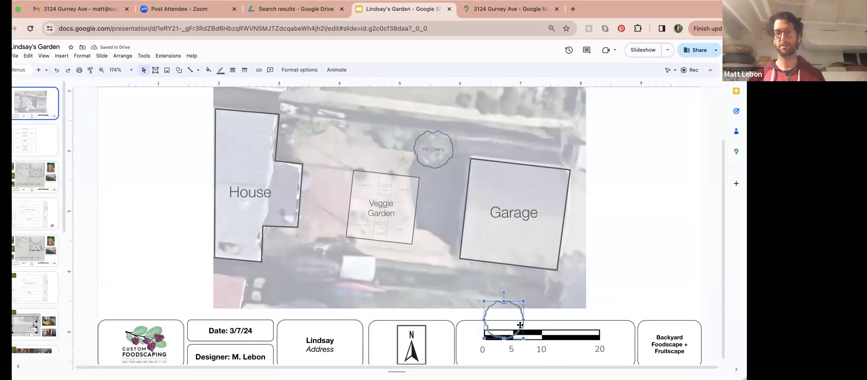
{"action": "key", "text": "Delete"}
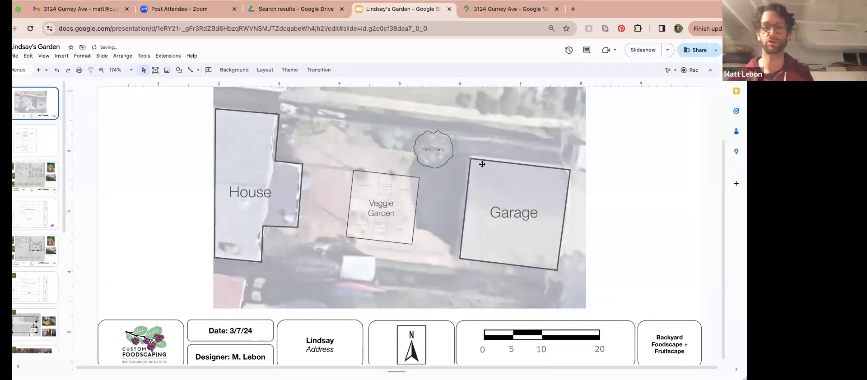
- Duplicate the Pie Cherry tree and place the copy directly above the Veggie Garden, toward the house
{"action": "left_click", "coordinate": [438, 133]}
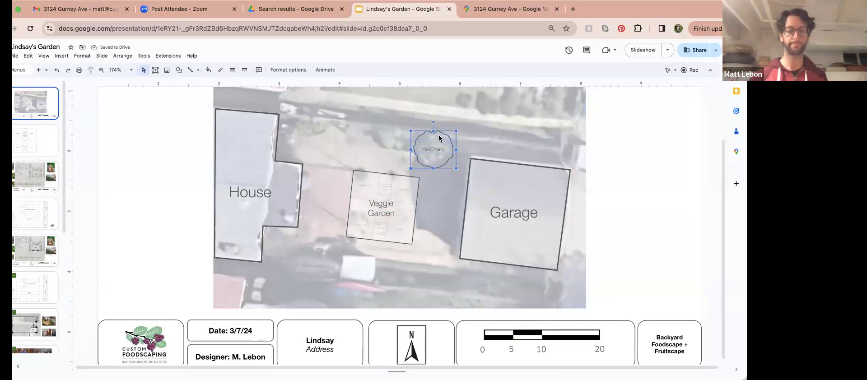
{"action": "key", "text": "super+d"}
{"action": "left_click_drag", "start_coordinate": [452, 148], "coordinate": [385, 136]}
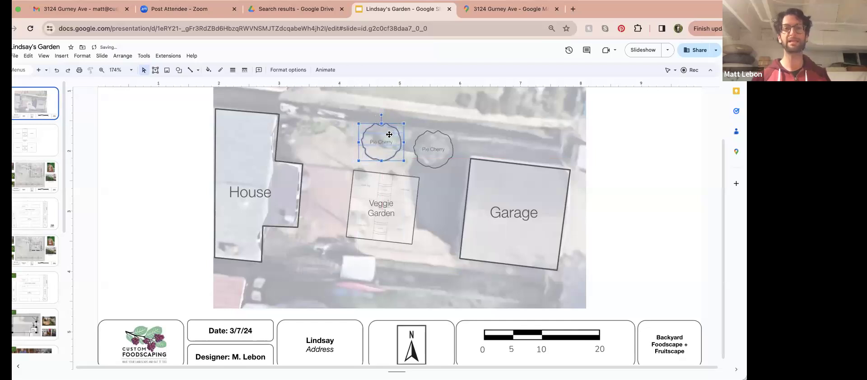
{"action": "key", "text": "Escape"}
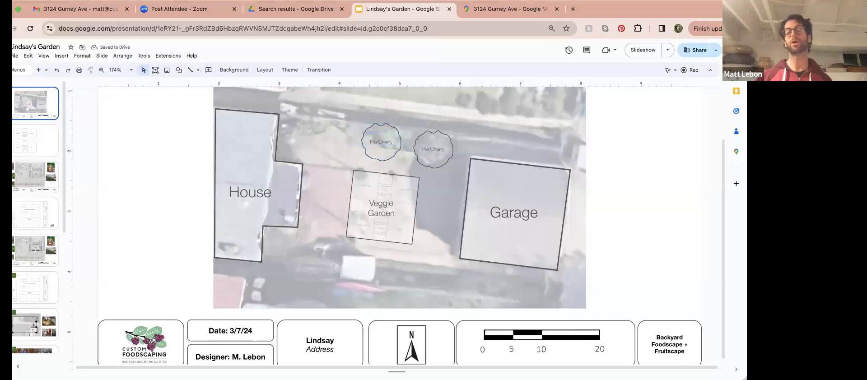
- Relabel the duplicated tree above the Veggie Garden as Fig
{"action": "left_click", "coordinate": [390, 141]}
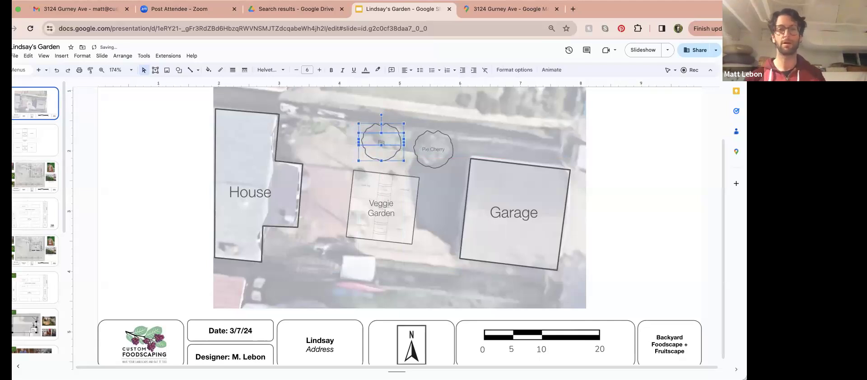
{"action": "key", "text": "Escape"}
{"action": "key", "text": "Escape"}
{"action": "left_click", "coordinate": [391, 137]}
{"action": "left_click_drag", "start_coordinate": [391, 140], "coordinate": [341, 131]}
{"action": "key", "text": "Delete"}
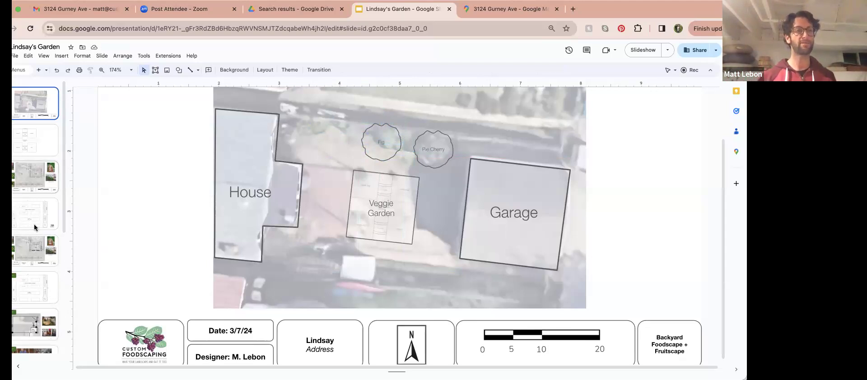
- Check the example fruit-tree plan and the garden bed detail slide, and return to the backyard plan on the first slide
{"action": "left_click", "coordinate": [36, 248]}
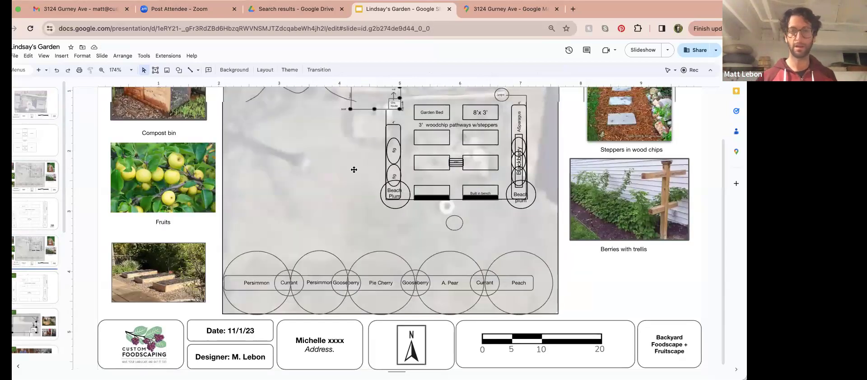
{"action": "left_click", "coordinate": [397, 171]}
{"action": "left_click", "coordinate": [46, 143]}
{"action": "right_click", "coordinate": [69, 109]}
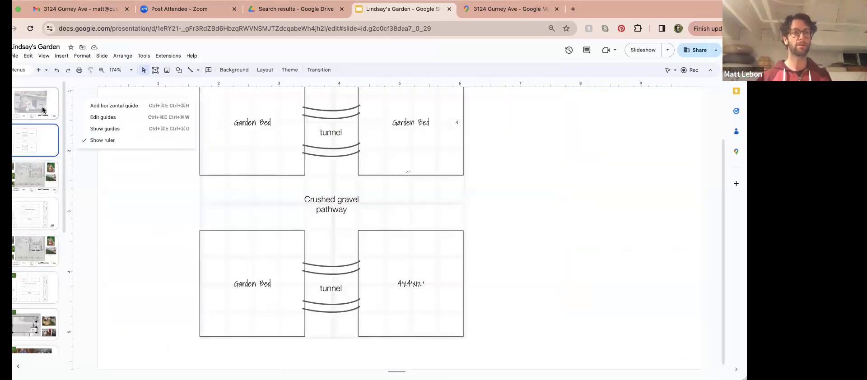
{"action": "left_click", "coordinate": [43, 110]}
- Add a smaller tree symbol between the Fig tree and the house, with a copied label reading Patio Peach
{"action": "left_click", "coordinate": [394, 172]}
{"action": "left_click_drag", "start_coordinate": [319, 125], "coordinate": [345, 136]}
{"action": "left_click", "coordinate": [388, 141]}
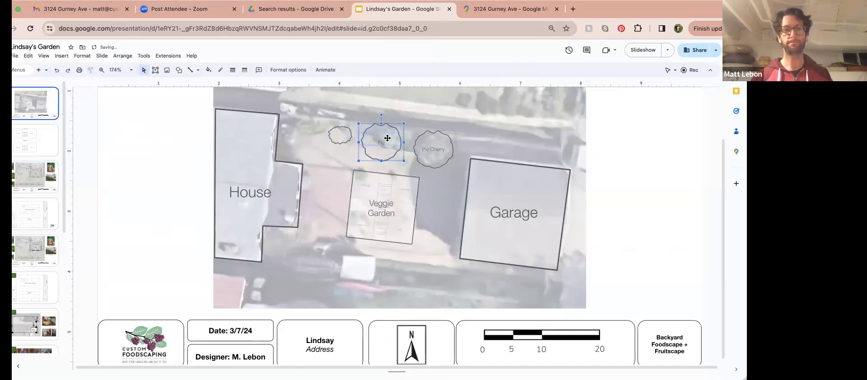
{"action": "left_click_drag", "start_coordinate": [392, 144], "coordinate": [352, 130]}
{"action": "left_click", "coordinate": [340, 138]}
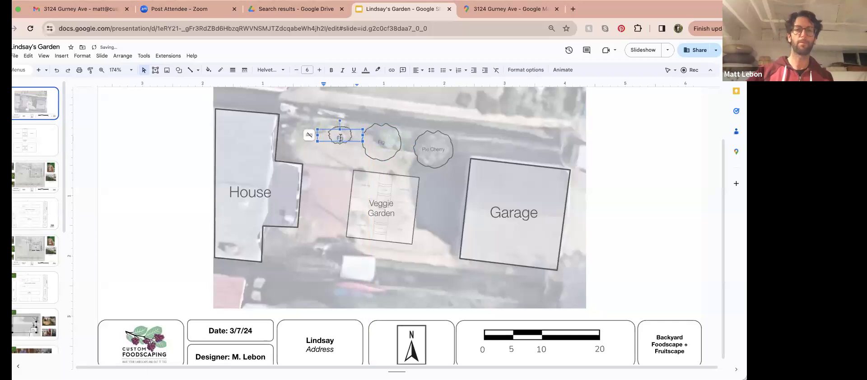
{"action": "type", "text": "Patio Peach"}
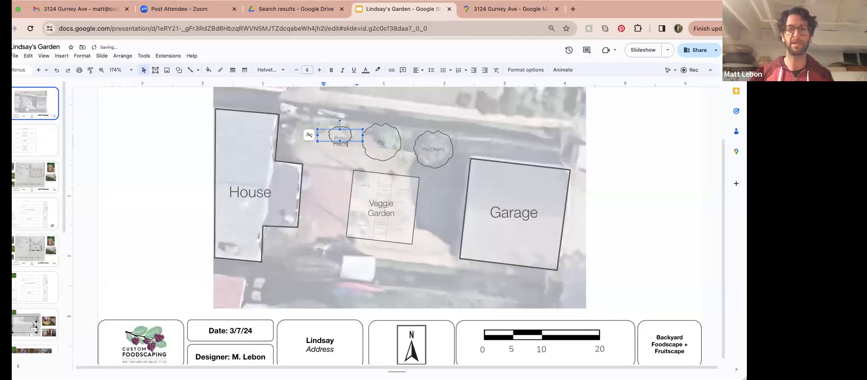
- Shift the Patio Peach label up to centre it in its tree symbol, and group the label with the symbol
{"action": "left_click", "coordinate": [357, 128]}
{"action": "key", "text": "Up"}
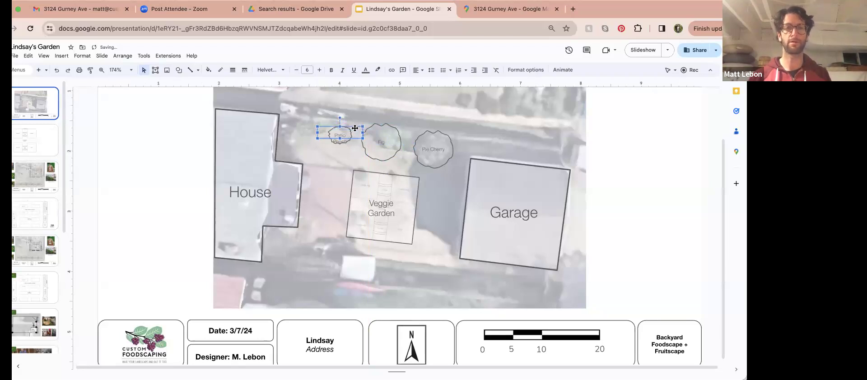
{"action": "key", "text": "Up"}
{"action": "left_click_drag", "start_coordinate": [351, 131], "coordinate": [349, 135]}
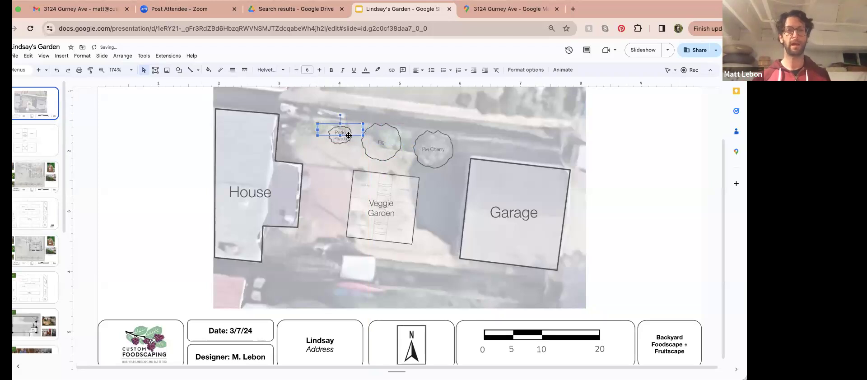
{"action": "left_click", "coordinate": [332, 140], "text": "shift"}
{"action": "right_click", "coordinate": [332, 140]}
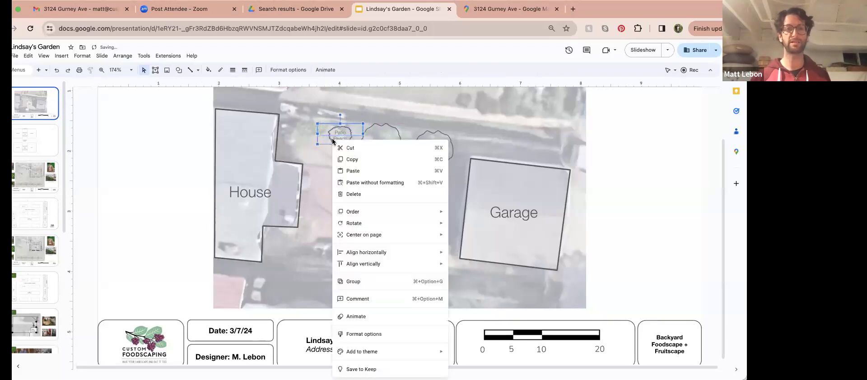
{"action": "left_click", "coordinate": [390, 283]}
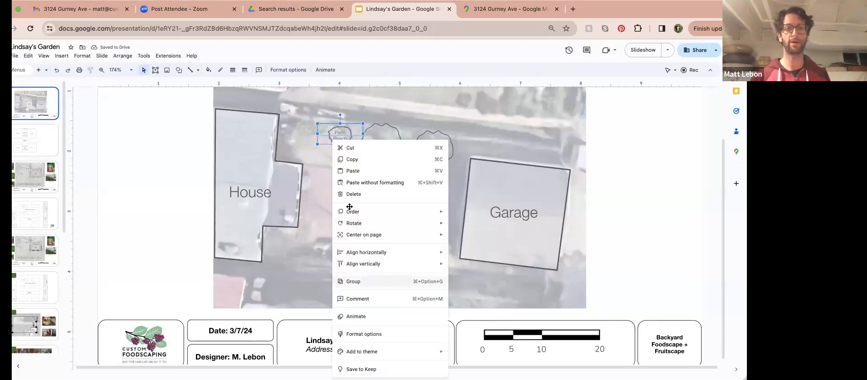
- Enlarge the Patio Peach tree and position it just beside the Fig tree
{"action": "left_click_drag", "start_coordinate": [350, 135], "coordinate": [353, 134]}
{"action": "left_click", "coordinate": [353, 137]}
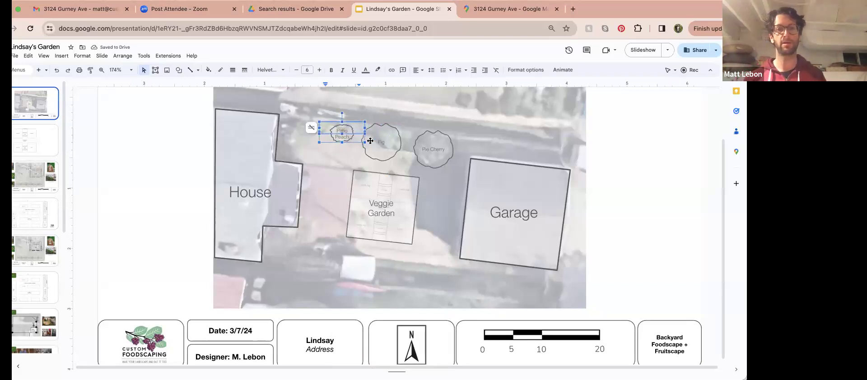
{"action": "left_click_drag", "start_coordinate": [366, 143], "coordinate": [361, 123]}
{"action": "left_click", "coordinate": [347, 142]}
{"action": "left_click", "coordinate": [347, 133]}
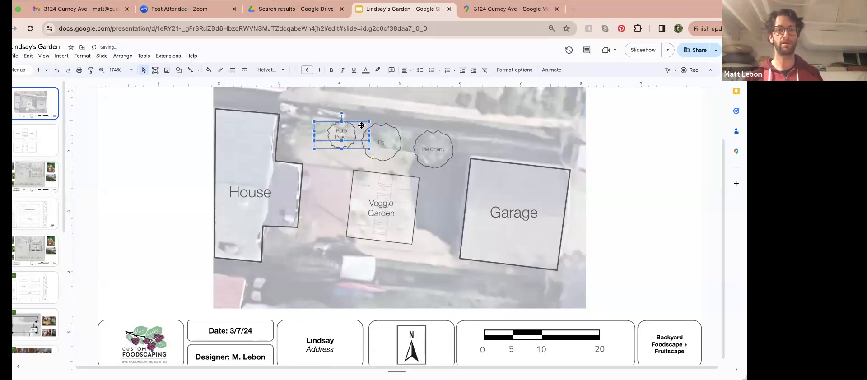
{"action": "key", "text": "Escape"}
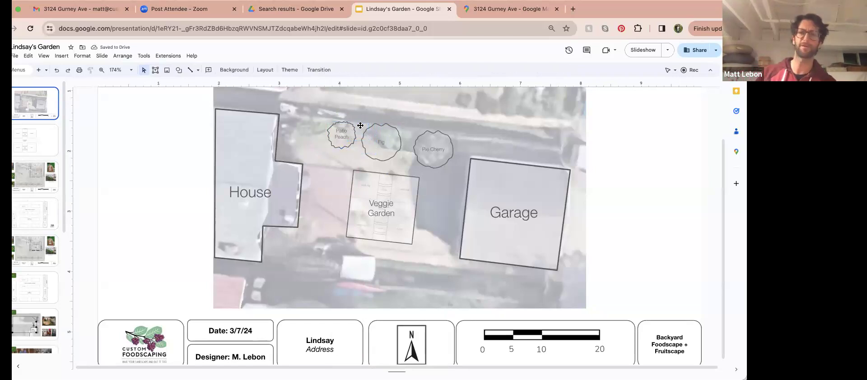
- Compare the Patio Peach tree's width with the scale bar using a pasted copy of its outline, and remove the copy
{"action": "left_click", "coordinate": [343, 146]}
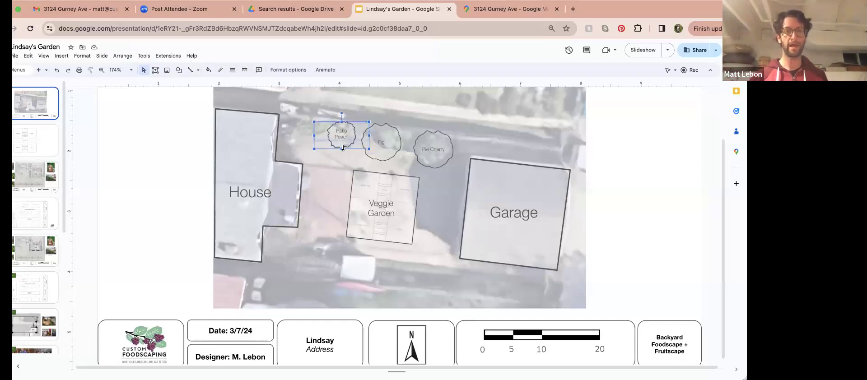
{"action": "key", "text": "super+v"}
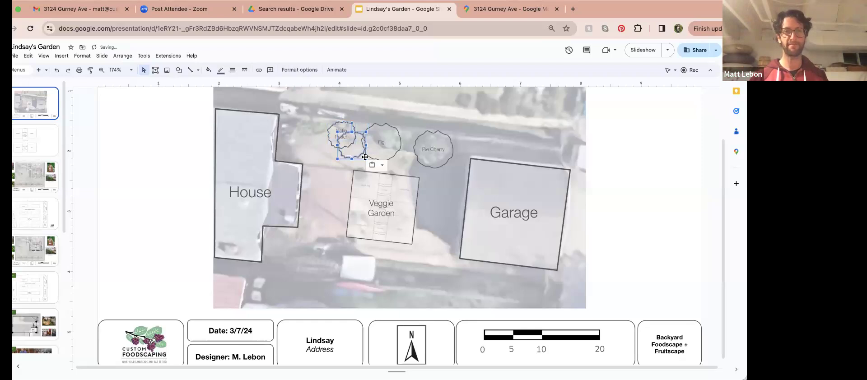
{"action": "left_click_drag", "start_coordinate": [484, 325], "coordinate": [506, 331]}
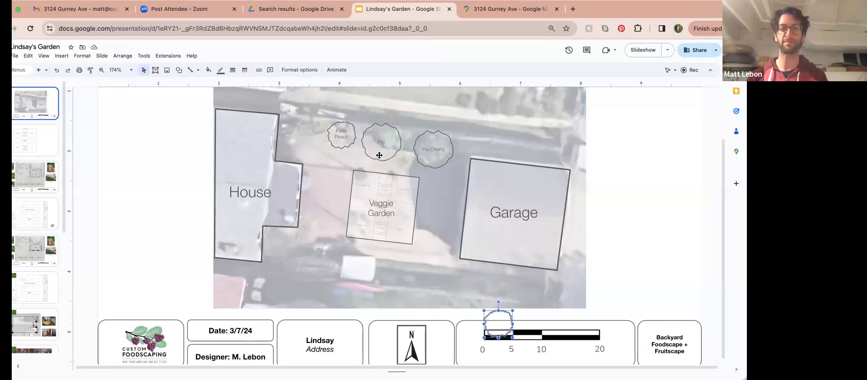
{"action": "left_click", "coordinate": [345, 128]}
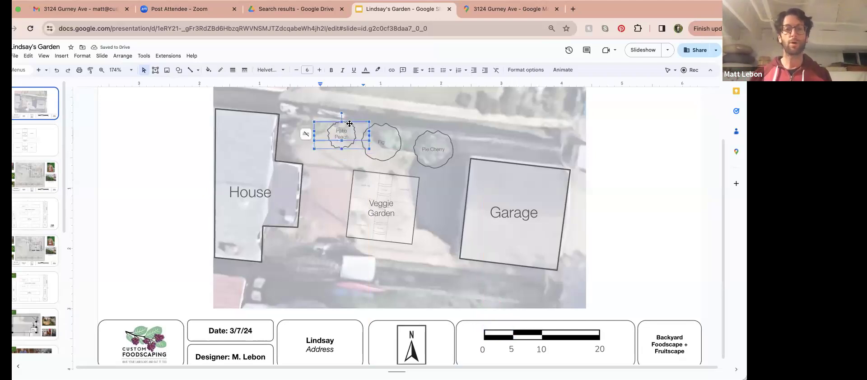
{"action": "key", "text": "Escape"}
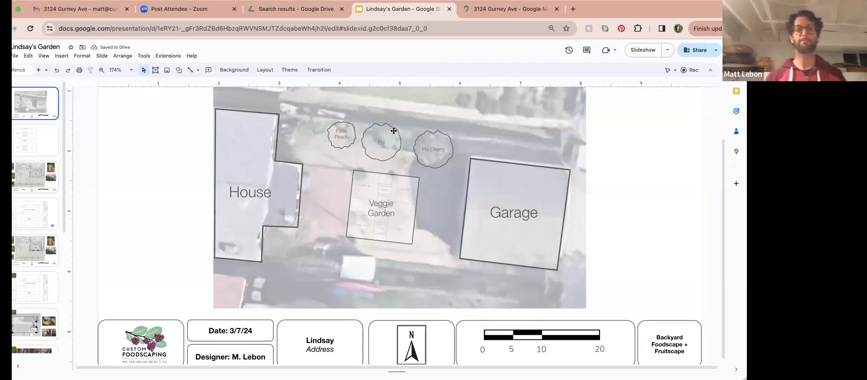
- Draw a closed Curve shape around the Patio Peach, Fig and Pie Cherry trees as a planting bed
{"action": "left_click", "coordinate": [198, 71]}
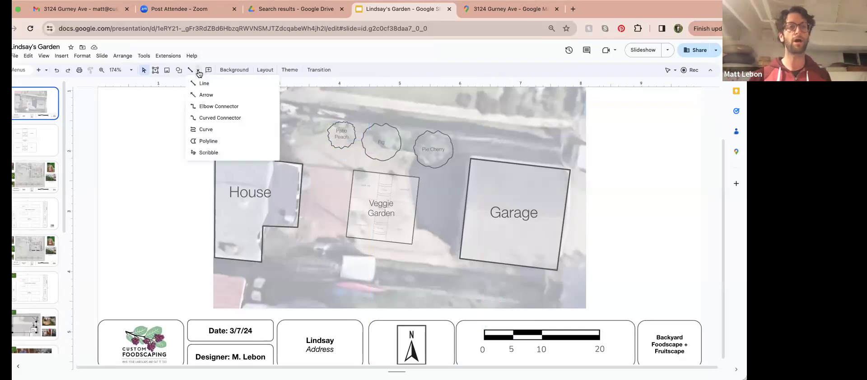
{"action": "left_click", "coordinate": [206, 129]}
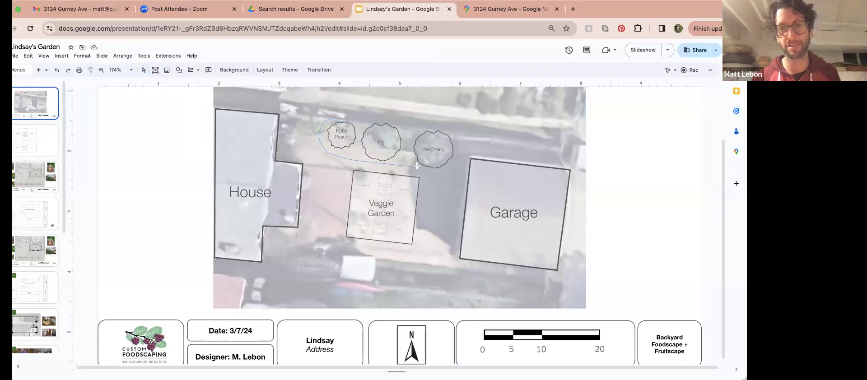
{"action": "left_click", "coordinate": [450, 163]}
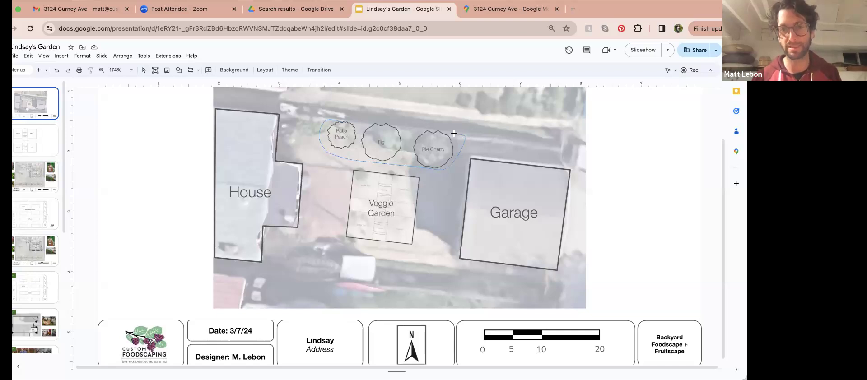
{"action": "double_click", "coordinate": [343, 122]}
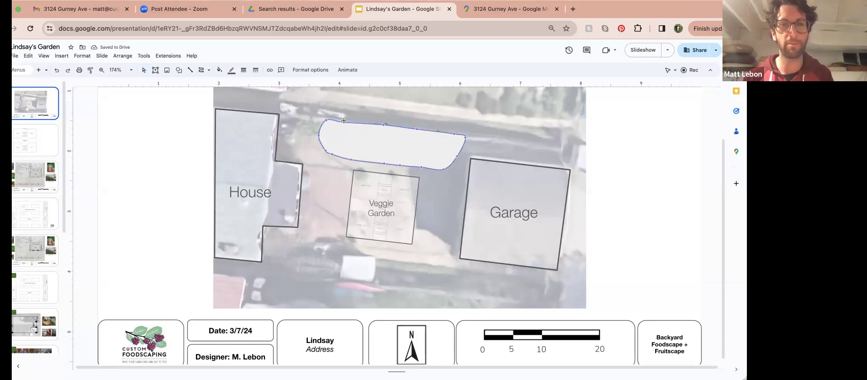
{"action": "left_click_drag", "start_coordinate": [344, 121], "coordinate": [345, 121]}
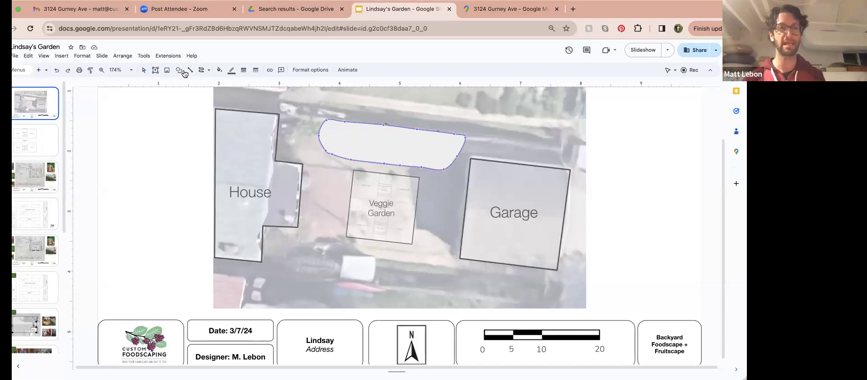
- Set the planting bed shape's fill to Transparent so the three fruit trees show through
{"action": "left_click", "coordinate": [220, 70]}
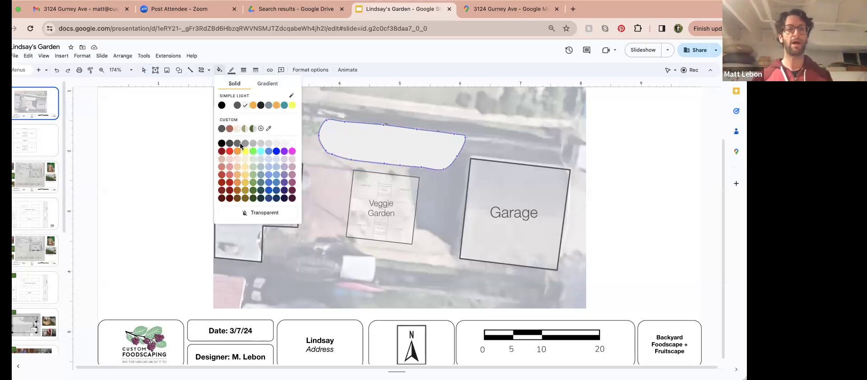
{"action": "left_click", "coordinate": [262, 212]}
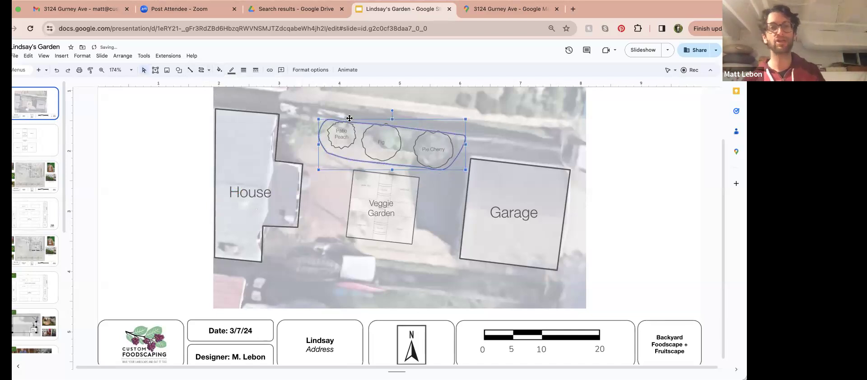
{"action": "left_click", "coordinate": [394, 156]}
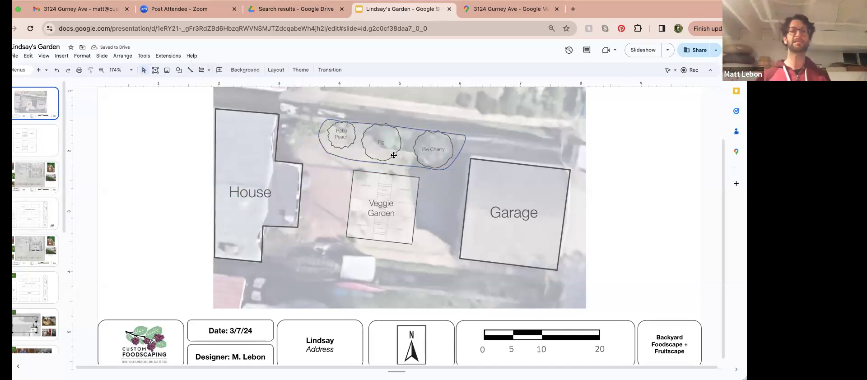
- Edit the planting bed's curve points to reshape its lower-left edge below the Patio Peach tree
{"action": "double_click", "coordinate": [338, 156]}
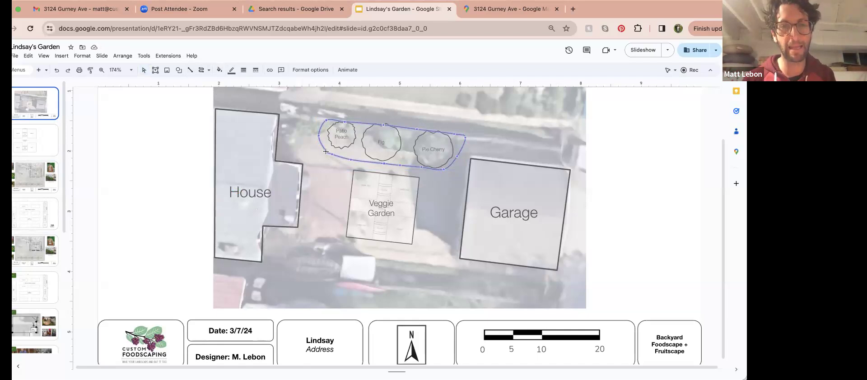
{"action": "left_click_drag", "start_coordinate": [325, 150], "coordinate": [323, 147]}
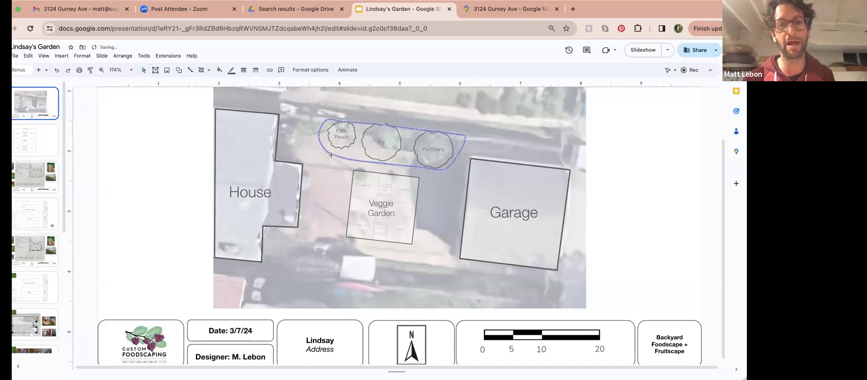
{"action": "left_click", "coordinate": [425, 172]}
{"action": "left_click", "coordinate": [424, 173]}
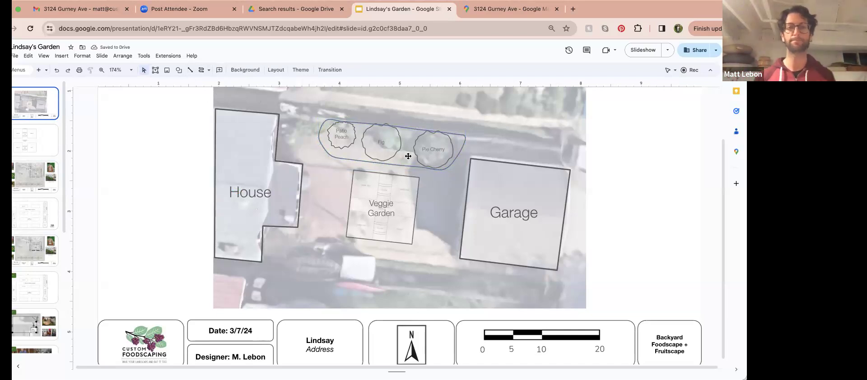
{"action": "left_click", "coordinate": [345, 160]}
{"action": "double_click", "coordinate": [373, 164]}
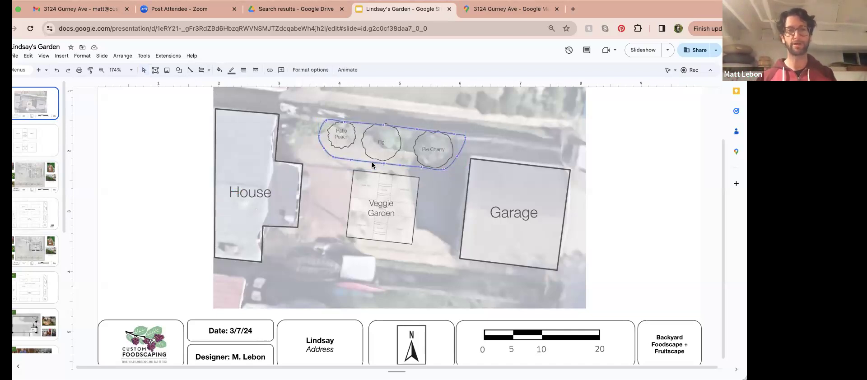
- Send the planting bed outline to the back of the stacking order
{"action": "left_click", "coordinate": [425, 156]}
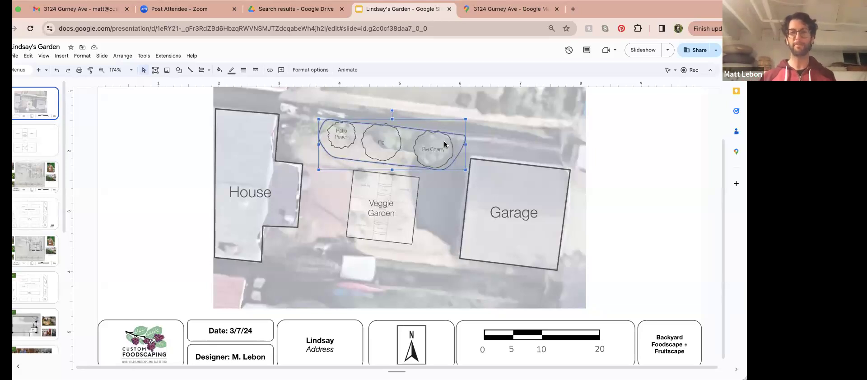
{"action": "right_click", "coordinate": [444, 144]}
{"action": "mouse_move", "coordinate": [488, 246]}
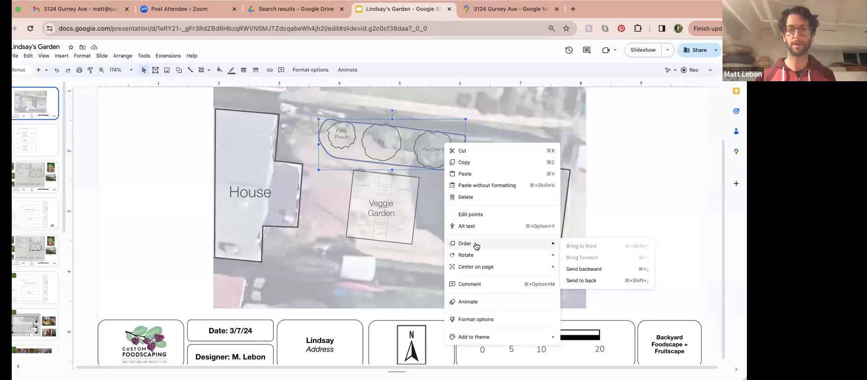
{"action": "left_click", "coordinate": [587, 281]}
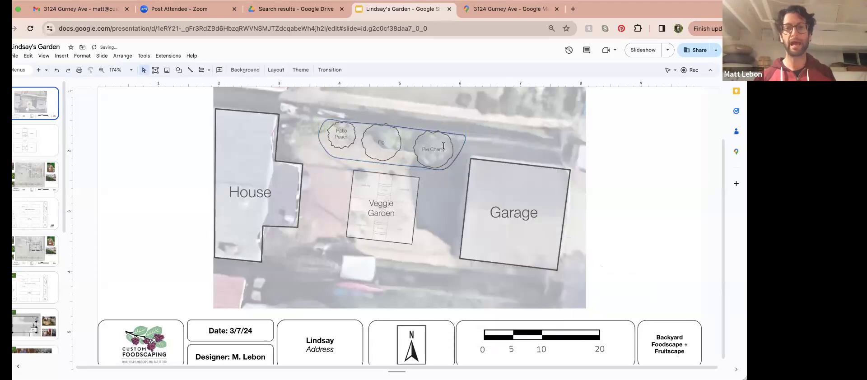
- Move the Pie Cherry tree symbol and its label up so the tree overlaps the planting bed's upper edge
{"action": "left_click", "coordinate": [442, 145]}
{"action": "left_click", "coordinate": [446, 133]}
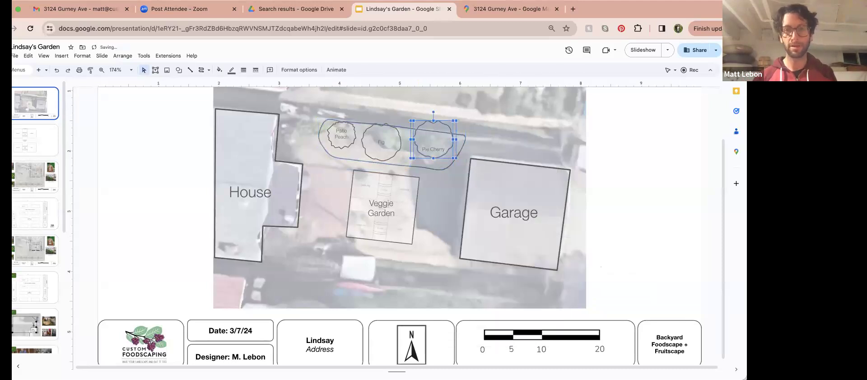
{"action": "left_click", "coordinate": [441, 145]}
{"action": "left_click_drag", "start_coordinate": [442, 135], "coordinate": [441, 128]}
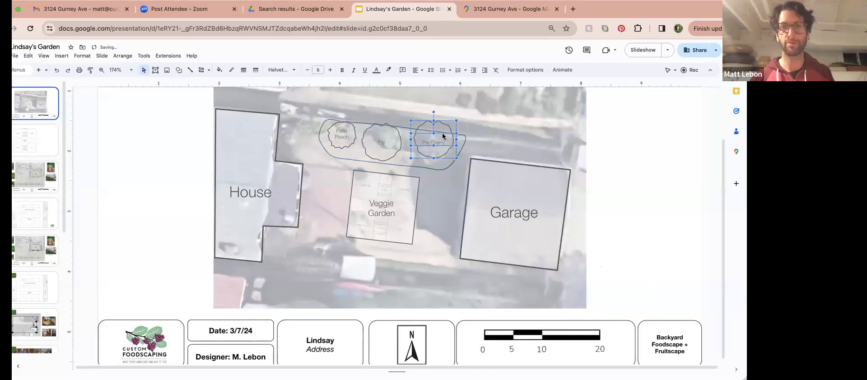
{"action": "key", "text": "Escape"}
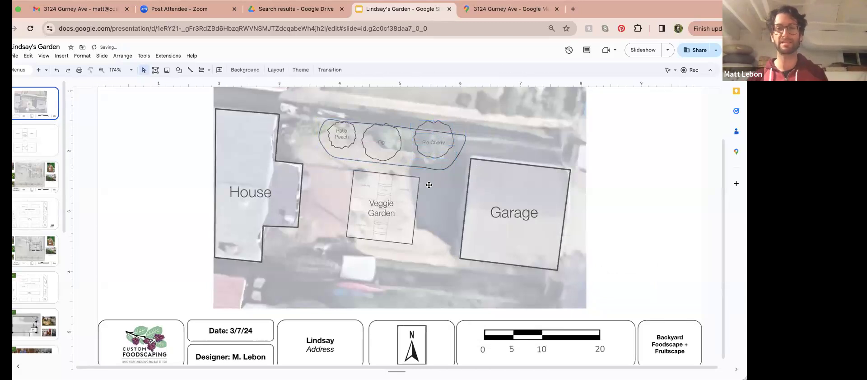
{"action": "left_click", "coordinate": [438, 157]}
{"action": "left_click_drag", "start_coordinate": [438, 157], "coordinate": [440, 155]}
{"action": "key", "text": "Escape"}
- Shift the Fig symbol with its label, and the Patio Peach tree, slightly up across the planting bed's upper edge
{"action": "left_click", "coordinate": [394, 140]}
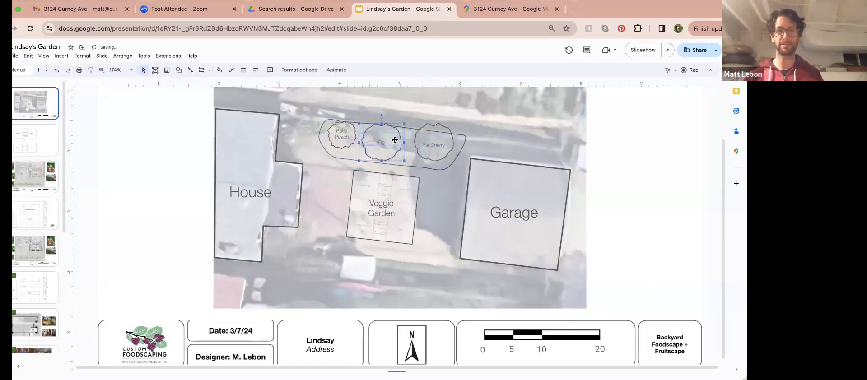
{"action": "left_click", "coordinate": [390, 152]}
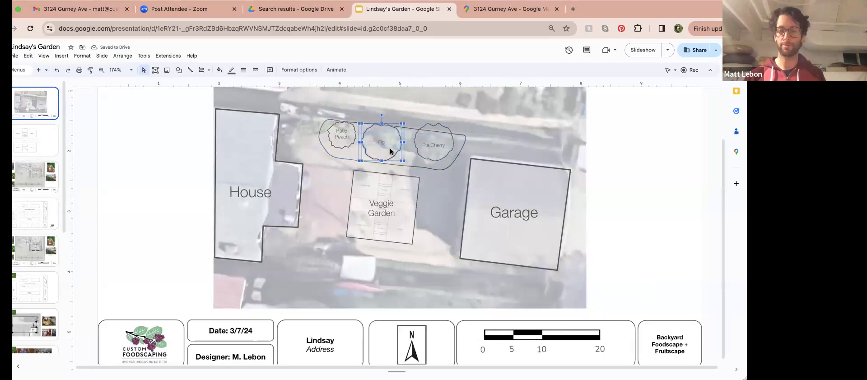
{"action": "key", "text": "Up"}
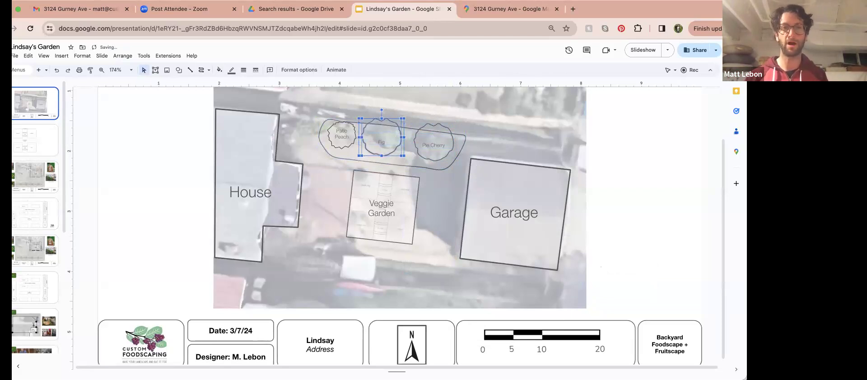
{"action": "left_click", "coordinate": [386, 140]}
{"action": "left_click_drag", "start_coordinate": [388, 135], "coordinate": [388, 131]}
{"action": "left_click", "coordinate": [342, 141]}
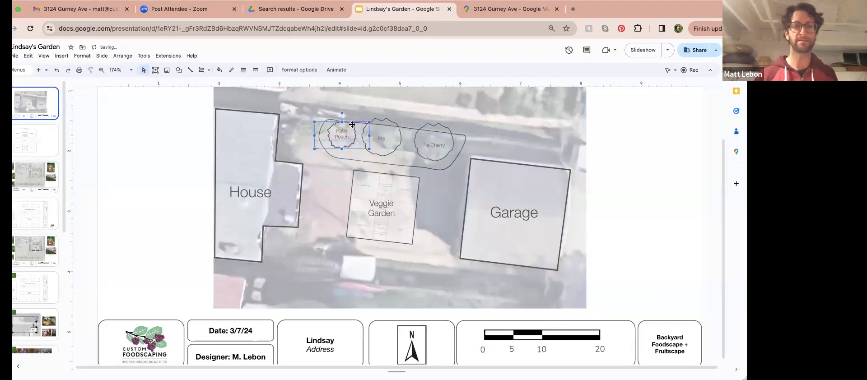
{"action": "key", "text": "Up"}
{"action": "key", "text": "Escape"}
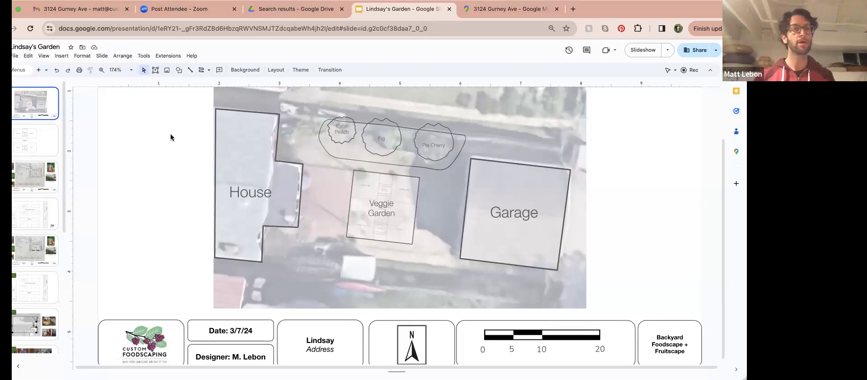
- Copy one asterisk plant symbol from the plan slide dated 12/31/23 and place it in the bed between Fig and Pie Cherry
{"action": "left_click", "coordinate": [35, 178]}
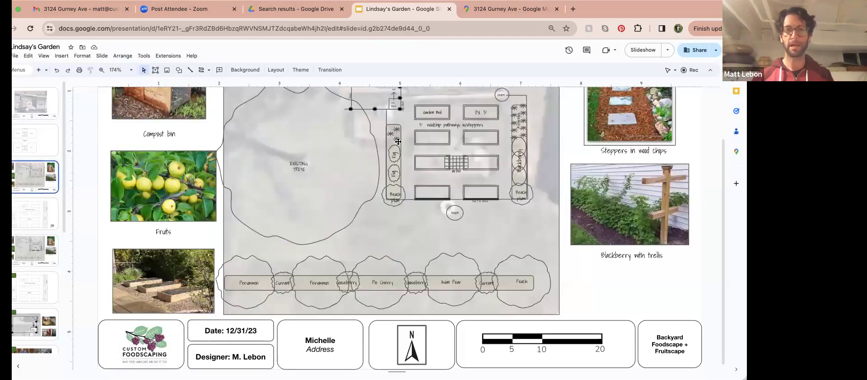
{"action": "left_click", "coordinate": [396, 138]}
{"action": "left_click_drag", "start_coordinate": [498, 123], "coordinate": [514, 107]}
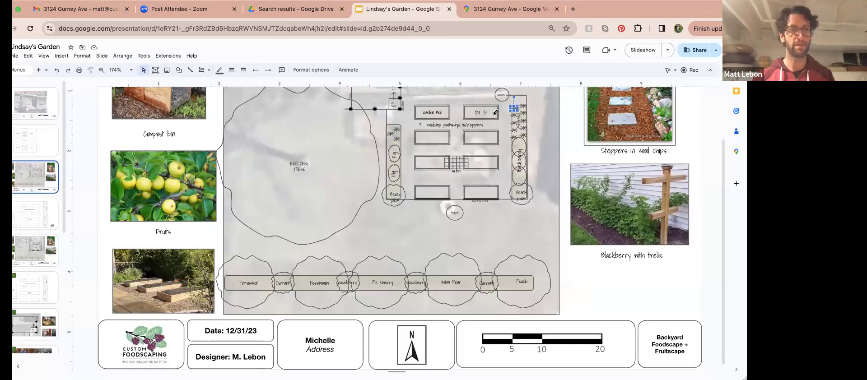
{"action": "left_click", "coordinate": [42, 115]}
{"action": "key", "text": "ctrl+v"}
{"action": "left_click_drag", "start_coordinate": [388, 158], "coordinate": [398, 158]}
{"action": "key", "text": "ctrl+v"}
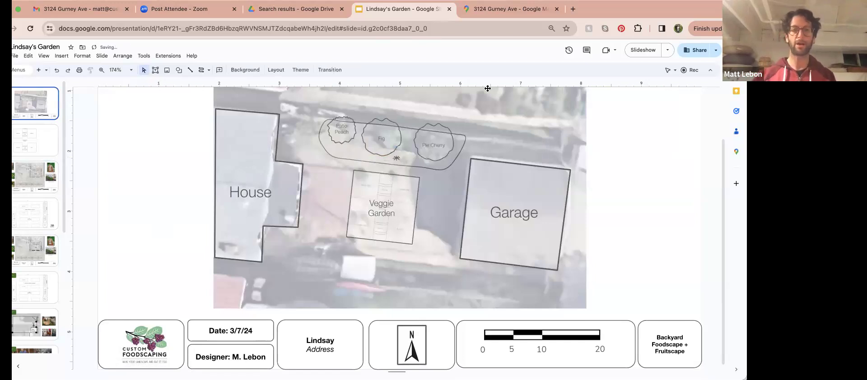
- Duplicate the asterisk plant symbol twice and arrange the three in a tight triangle between Fig and Pie Cherry
{"action": "scroll", "coordinate": [487, 88], "scroll_direction": "up", "scroll_amount": 5}
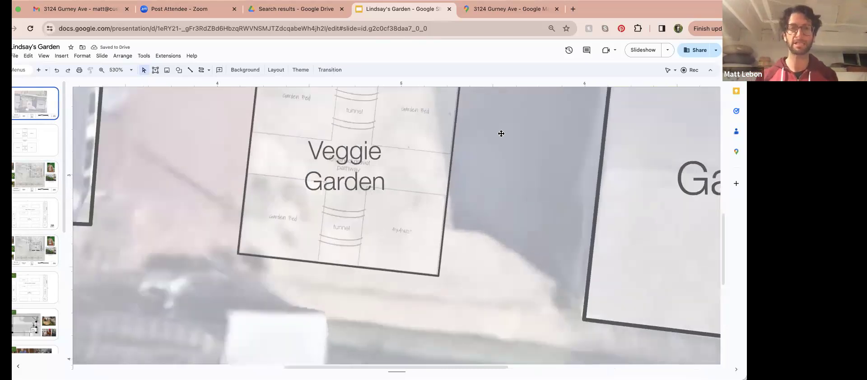
{"action": "scroll", "coordinate": [501, 134], "scroll_direction": "up", "scroll_amount": 4}
{"action": "left_click", "coordinate": [396, 187]}
{"action": "left_click_drag", "start_coordinate": [399, 193], "coordinate": [397, 196]}
{"action": "key", "text": "super+d"}
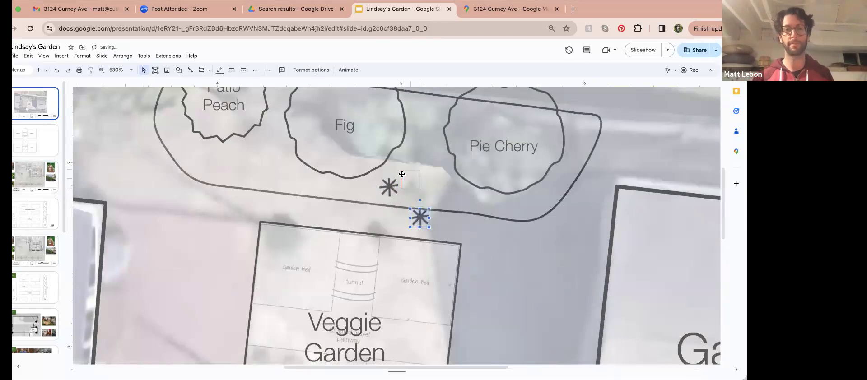
{"action": "left_click_drag", "start_coordinate": [419, 216], "coordinate": [406, 176]}
{"action": "key", "text": "ctrl+v"}
{"action": "left_click_drag", "start_coordinate": [451, 245], "coordinate": [409, 196]}
- Group the three asterisk plant symbols and rotate the cluster clockwise within the bed
{"action": "left_click", "coordinate": [408, 176], "text": "shift"}
{"action": "left_click", "coordinate": [388, 191], "text": "shift"}
{"action": "right_click", "coordinate": [387, 191]}
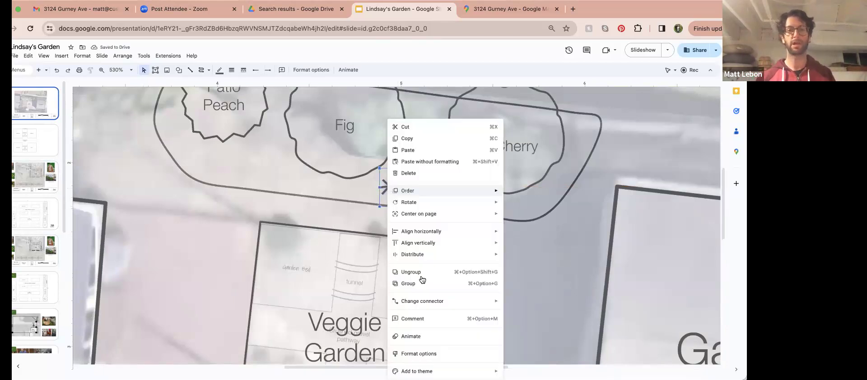
{"action": "left_click", "coordinate": [408, 284]}
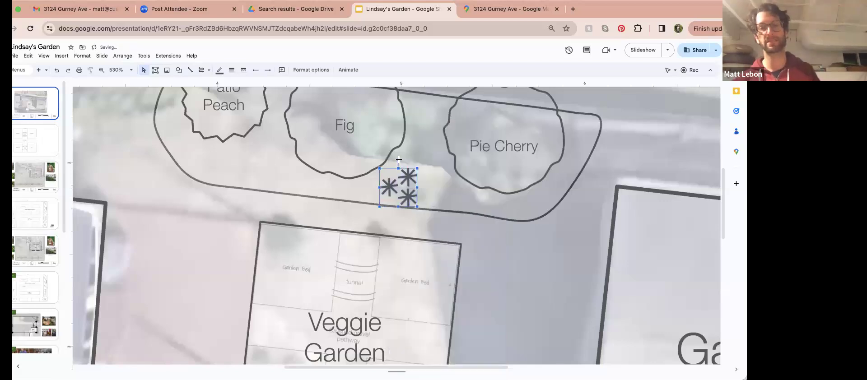
{"action": "left_click_drag", "start_coordinate": [398, 161], "coordinate": [420, 184]}
{"action": "key", "text": "Escape"}
{"action": "key", "text": "super+v"}
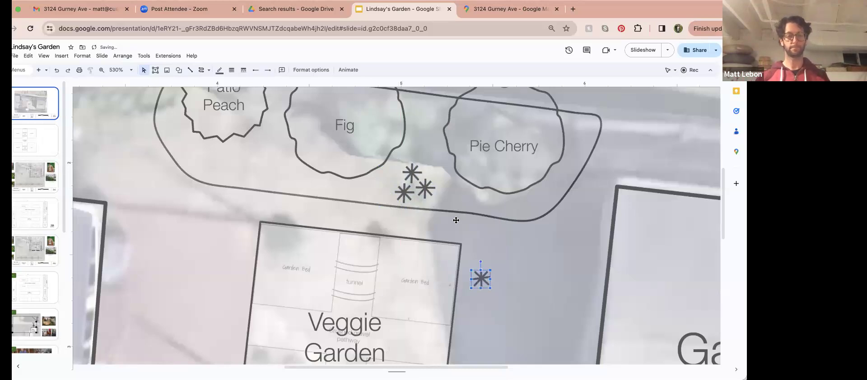
{"action": "key", "text": "Delete"}
- Add two copies of the plant cluster, one below between Patio Peach and Fig, one above between Fig and Pie Cherry
{"action": "left_click", "coordinate": [427, 192]}
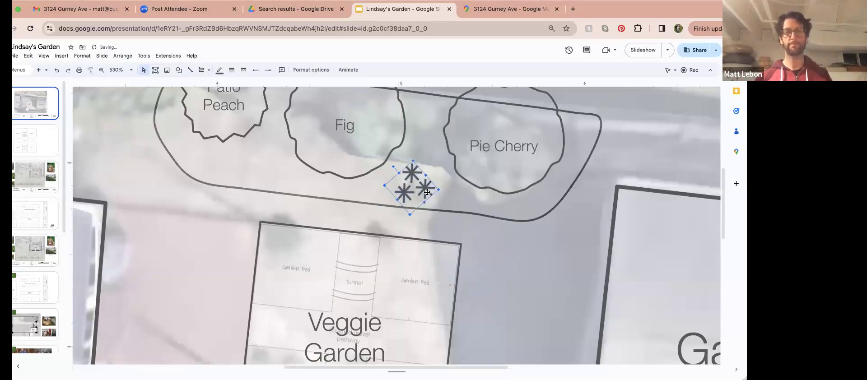
{"action": "key", "text": "super+d"}
{"action": "left_click_drag", "start_coordinate": [343, 184], "coordinate": [277, 164]}
{"action": "key", "text": "super+v"}
{"action": "left_click_drag", "start_coordinate": [472, 237], "coordinate": [416, 113]}
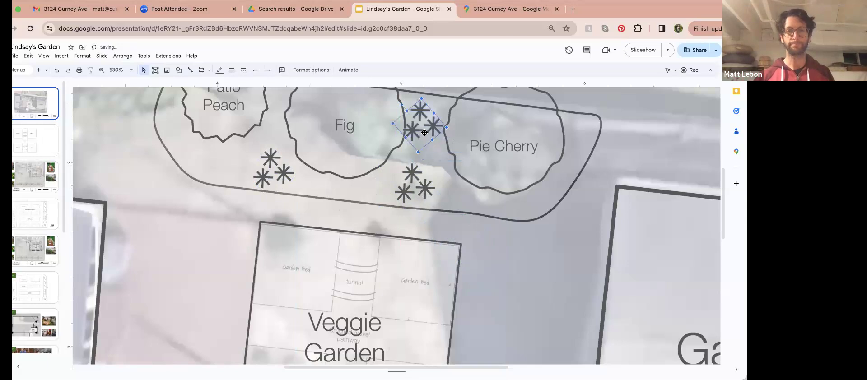
- Add two more plant clusters at the Pie Cherry tree, one on its lower-right edge and one on its right side
{"action": "scroll", "coordinate": [454, 176], "scroll_direction": "up", "scroll_amount": 2}
{"action": "key", "text": "super+v"}
{"action": "left_click_drag", "start_coordinate": [509, 309], "coordinate": [534, 218]}
{"action": "key", "text": "Escape"}
{"action": "left_click", "coordinate": [531, 216]}
{"action": "key", "text": "super+v"}
{"action": "left_click_drag", "start_coordinate": [560, 244], "coordinate": [568, 161]}
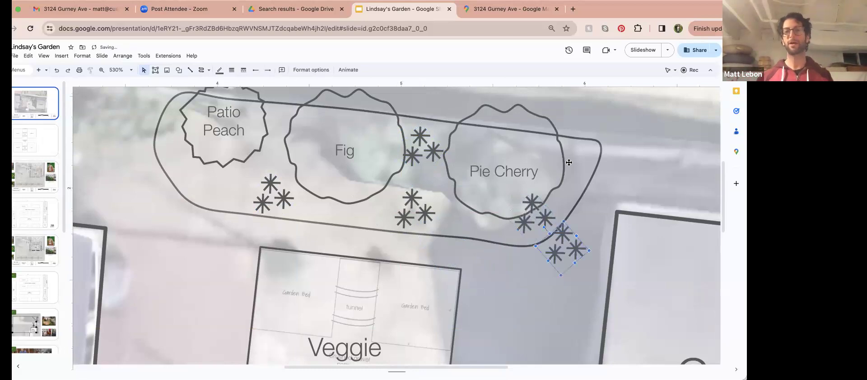
{"action": "scroll", "coordinate": [567, 163], "scroll_direction": "down", "scroll_amount": 2}
{"action": "left_click_drag", "start_coordinate": [572, 199], "coordinate": [580, 116]}
{"action": "key", "text": "Escape"}
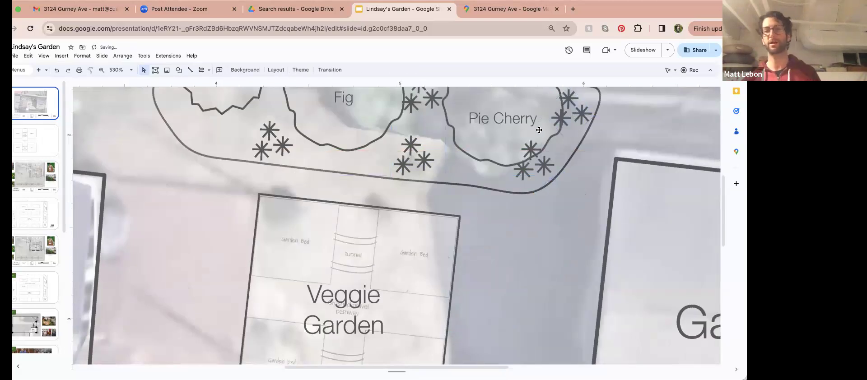
- Nudge the Pie Cherry label slightly up and right to centre it in its tree symbol
{"action": "scroll", "coordinate": [539, 131], "scroll_direction": "up", "scroll_amount": 3}
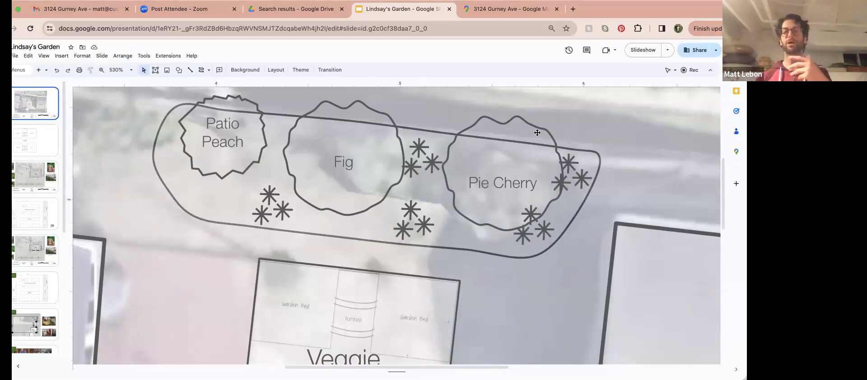
{"action": "double_click", "coordinate": [500, 179]}
{"action": "left_click_drag", "start_coordinate": [520, 155], "coordinate": [522, 150]}
{"action": "left_click", "coordinate": [522, 149]}
{"action": "left_click", "coordinate": [572, 177]}
{"action": "left_click", "coordinate": [521, 226], "text": "shift"}
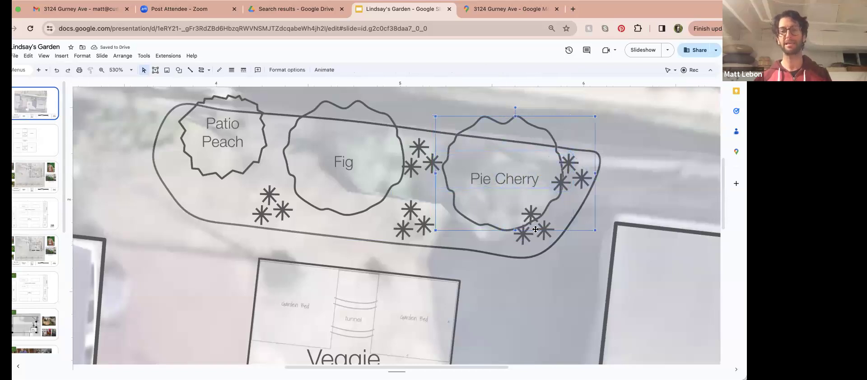
{"action": "left_click", "coordinate": [536, 229]}
{"action": "left_click", "coordinate": [581, 179], "text": "shift"}
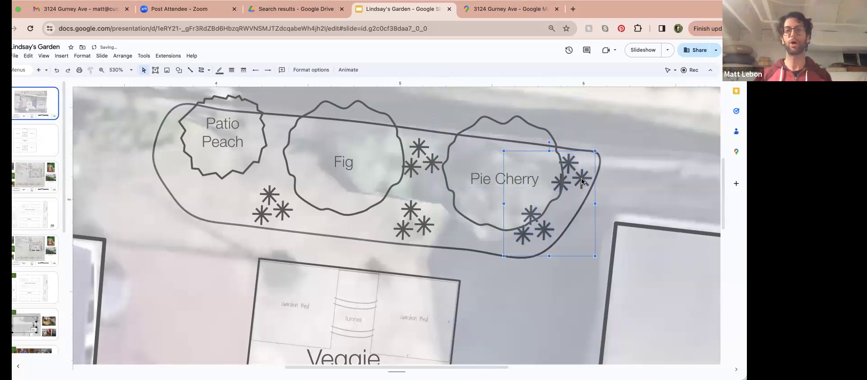
- Bring the Pie Cherry tree symbol to the front of the stacking order, ahead of the plant clusters
{"action": "left_click", "coordinate": [541, 145]}
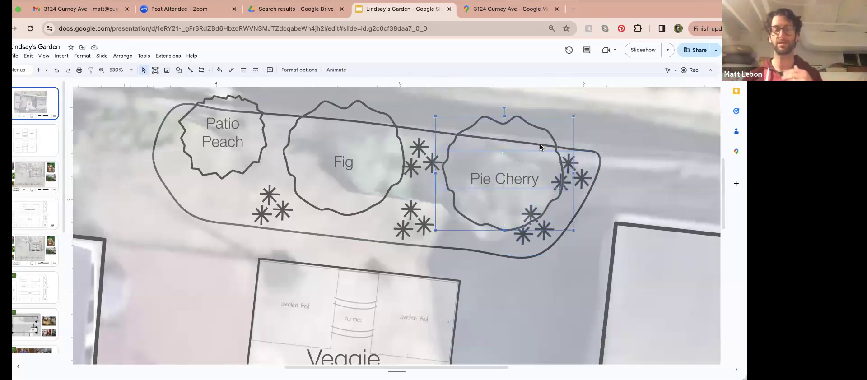
{"action": "right_click", "coordinate": [541, 146]}
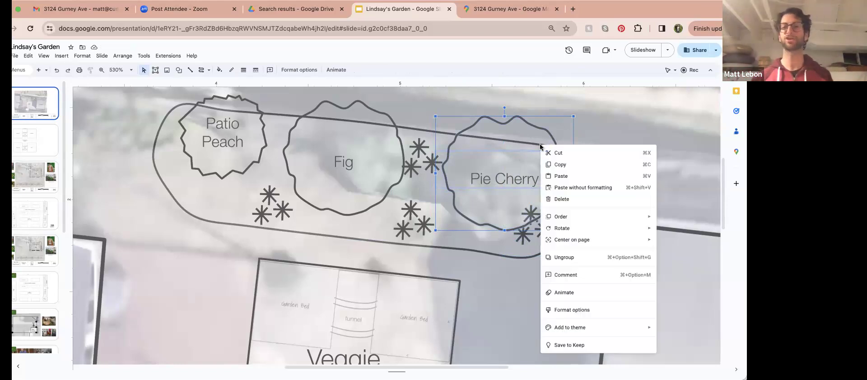
{"action": "mouse_move", "coordinate": [572, 220]}
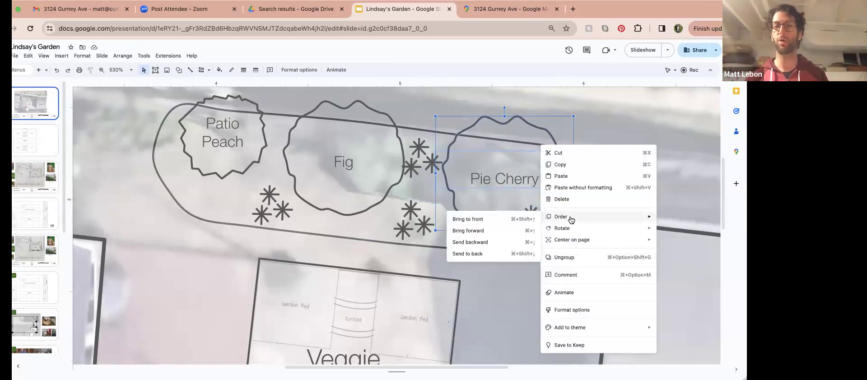
{"action": "left_click", "coordinate": [467, 219]}
{"action": "key", "text": "Escape"}
{"action": "left_click", "coordinate": [535, 178]}
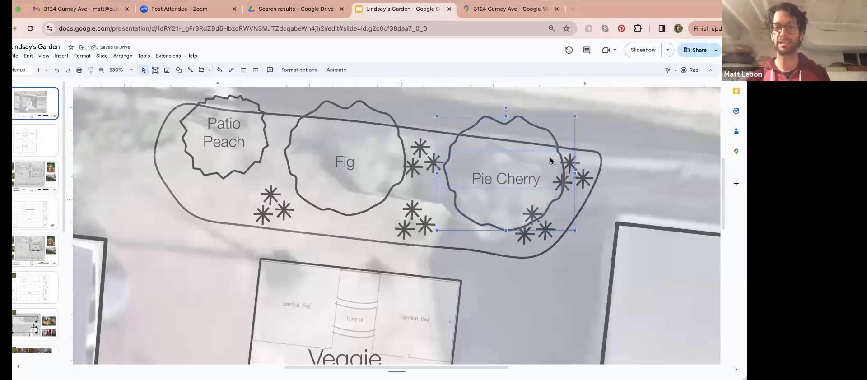
{"action": "right_click", "coordinate": [550, 181]}
{"action": "mouse_move", "coordinate": [581, 238]}
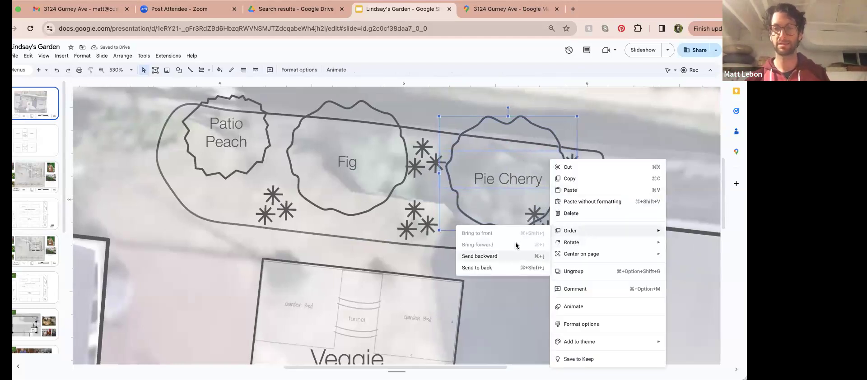
{"action": "key", "text": "Escape"}
{"action": "key", "text": "Escape"}
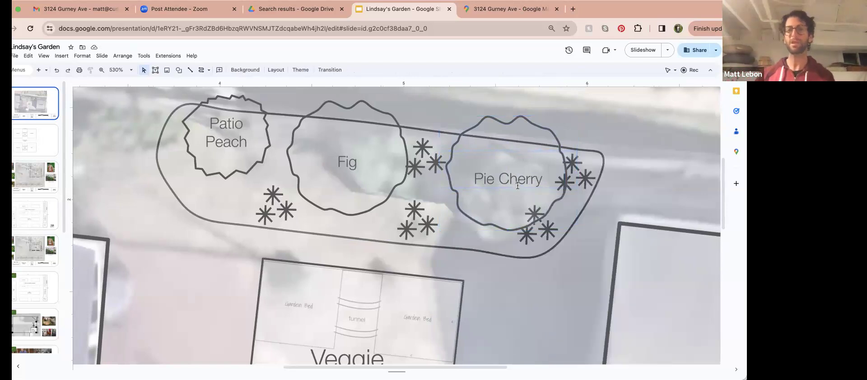
- Draw a horizontal leader line from the plant cluster at the bed's right end to just past the aerial image's right edge
{"action": "scroll", "coordinate": [515, 186], "scroll_direction": "down", "scroll_amount": 5}
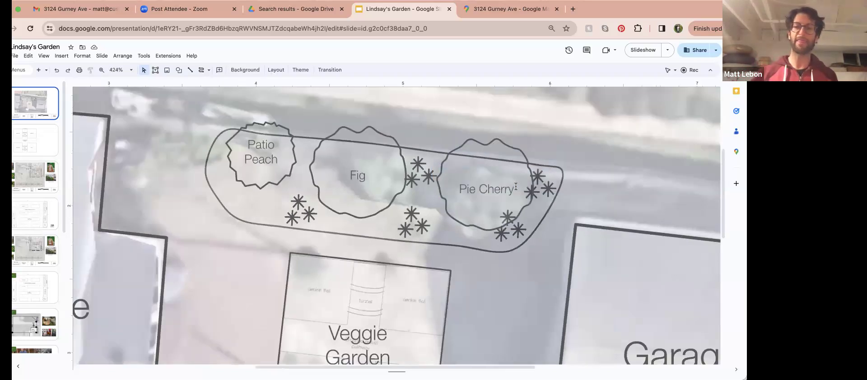
{"action": "scroll", "coordinate": [516, 186], "scroll_direction": "down", "scroll_amount": 3}
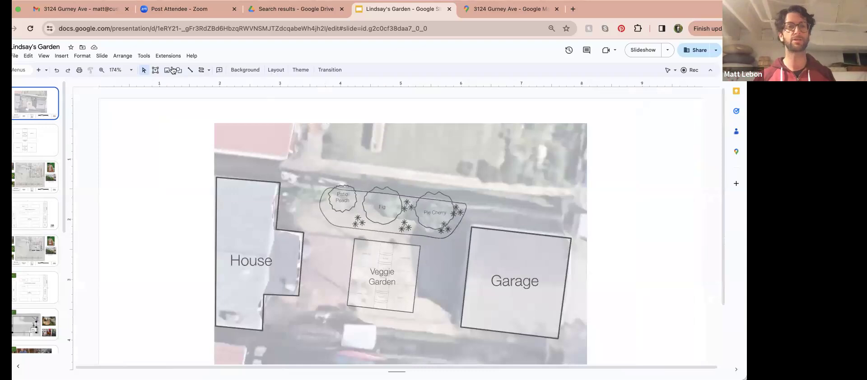
{"action": "left_click", "coordinate": [191, 71]}
{"action": "left_click_drag", "start_coordinate": [463, 208], "coordinate": [498, 243]}
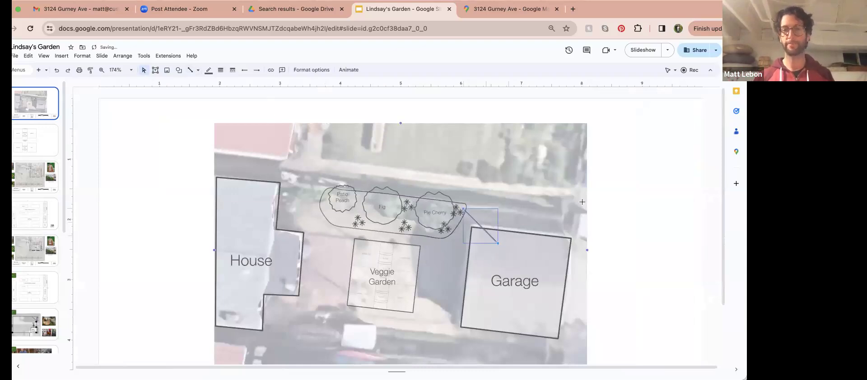
{"action": "left_click_drag", "start_coordinate": [591, 209], "coordinate": [591, 210]}
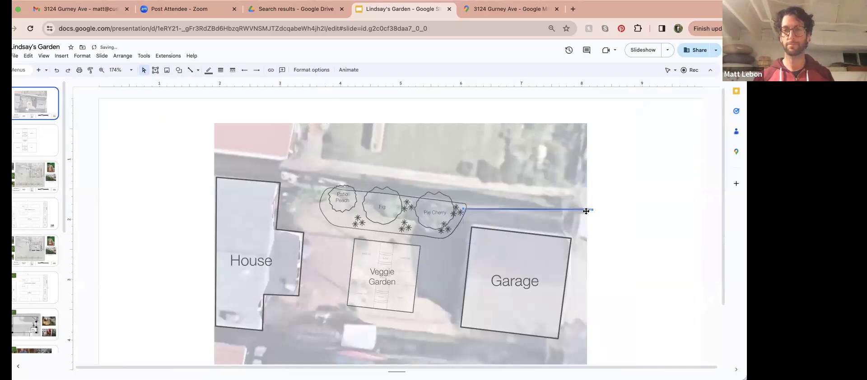
{"action": "left_click", "coordinate": [590, 221]}
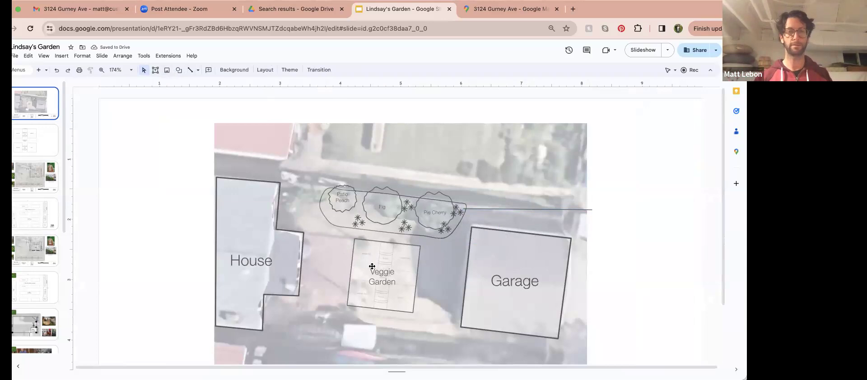
- Duplicate the House label and place the copy at the outer end of the leader line
{"action": "left_click", "coordinate": [254, 250]}
{"action": "left_click", "coordinate": [255, 250]}
{"action": "key", "text": "super+d"}
{"action": "left_click_drag", "start_coordinate": [277, 253], "coordinate": [650, 206]}
- Reduce the copied House label's font size to 11
{"action": "double_click", "coordinate": [629, 212]}
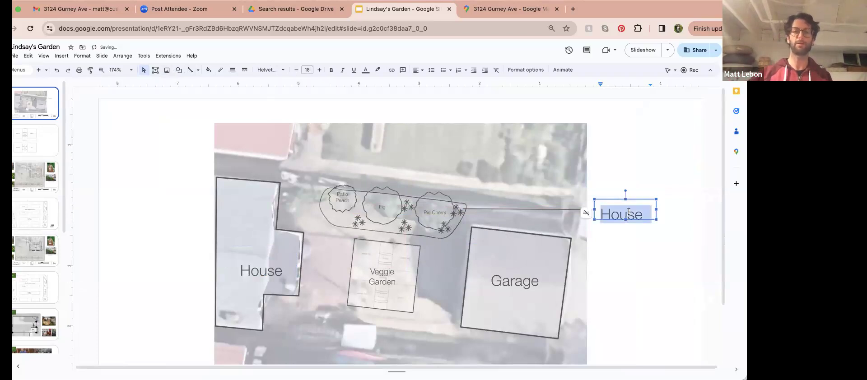
{"action": "left_click", "coordinate": [296, 71]}
{"action": "left_click", "coordinate": [297, 70]}
{"action": "left_click", "coordinate": [296, 71]}
{"action": "left_click", "coordinate": [296, 70]}
{"action": "left_click", "coordinate": [297, 71]}
{"action": "left_click", "coordinate": [297, 70]}
{"action": "left_click", "coordinate": [297, 70]}
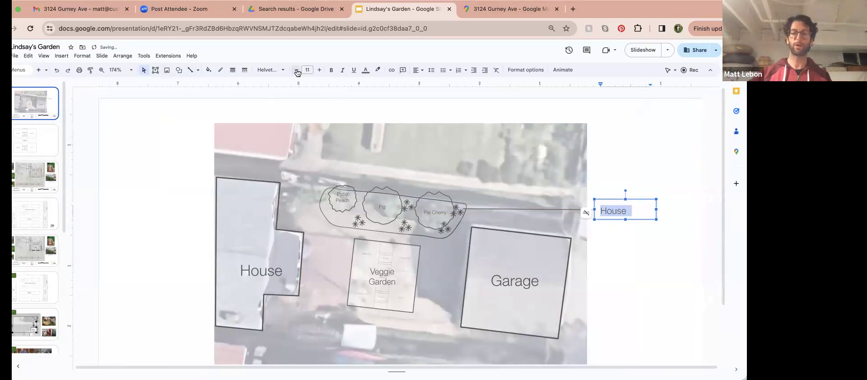
- Replace the copied label's text with "Herbaceous Perennials- chives, sage, yarrow, black eyed susan, etc"
{"action": "type", "text": "Herbac"}
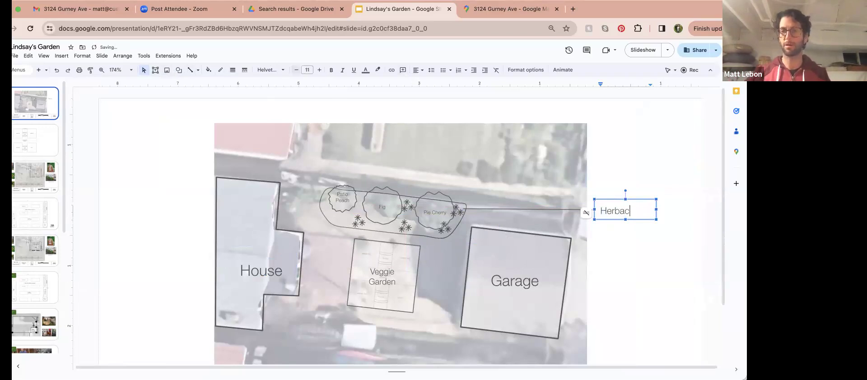
{"action": "type", "text": "eous Perennials"}
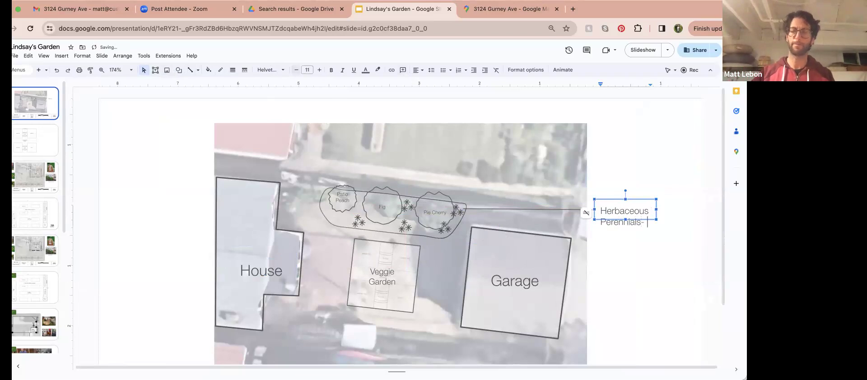
{"action": "type", "text": "- c"}
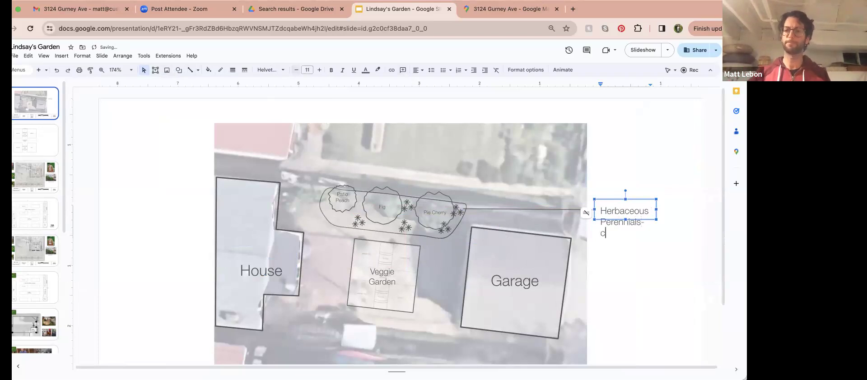
{"action": "type", "text": "hives, sage, yarrow, "}
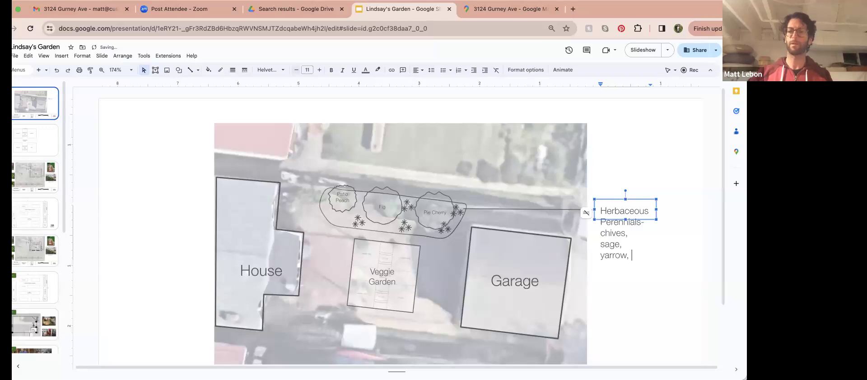
{"action": "type", "text": "black"}
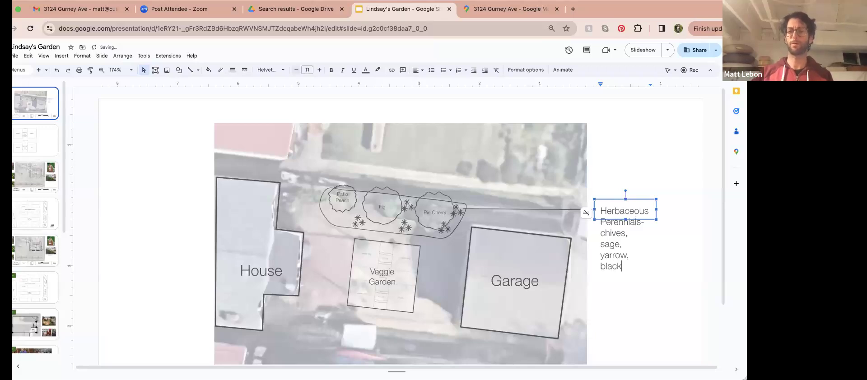
{"action": "type", "text": " eyed susan, etc"}
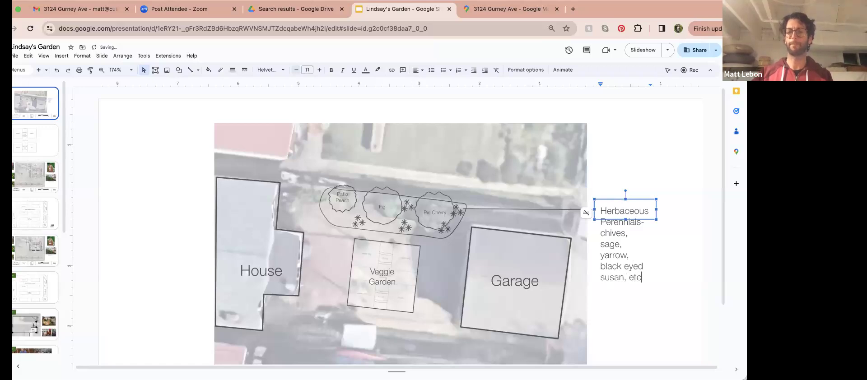
- Widen the perennials text box and make the words "Herbaceous Perennials" bold
{"action": "key", "text": "super+a"}
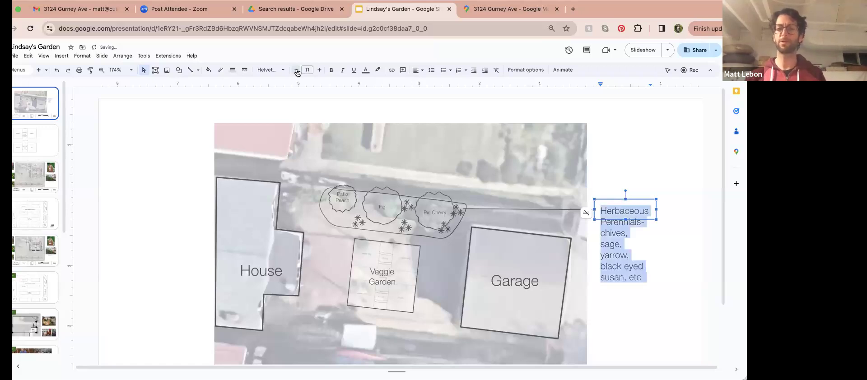
{"action": "left_click_drag", "start_coordinate": [657, 210], "coordinate": [694, 209]}
{"action": "left_click_drag", "start_coordinate": [640, 221], "coordinate": [596, 210]}
{"action": "left_click", "coordinate": [332, 70]}
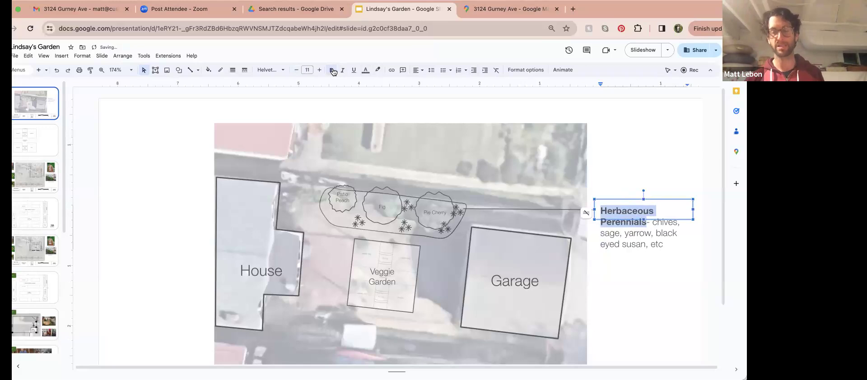
- Set the whole perennials label to font size 7 and widen its box so the text fits on two lines
{"action": "key", "text": "super+a"}
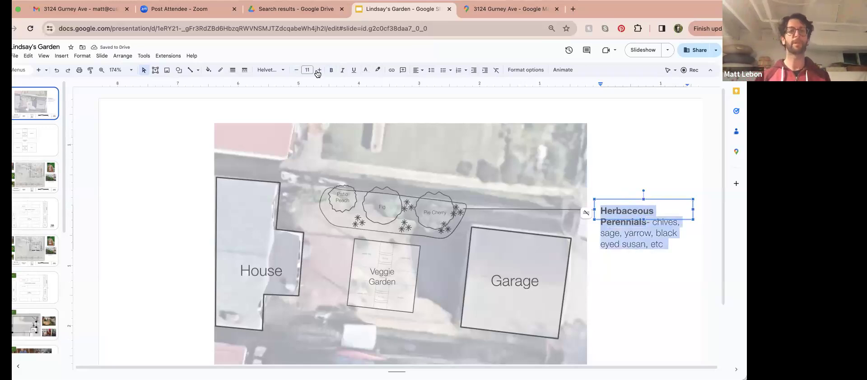
{"action": "left_click", "coordinate": [296, 70]}
{"action": "left_click", "coordinate": [296, 71]}
{"action": "left_click", "coordinate": [296, 70]}
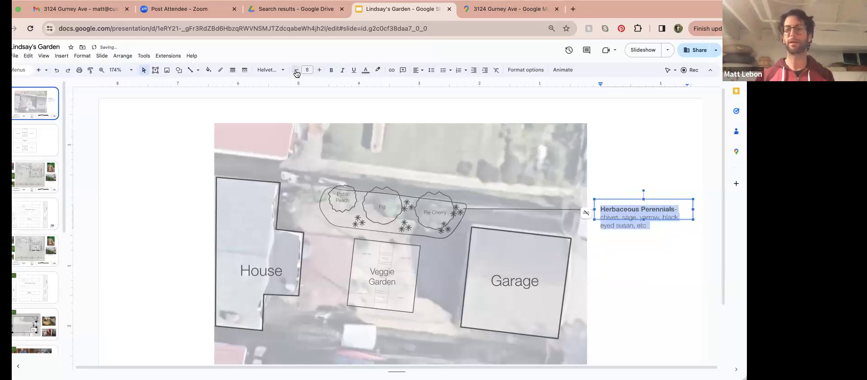
{"action": "left_click", "coordinate": [296, 70]}
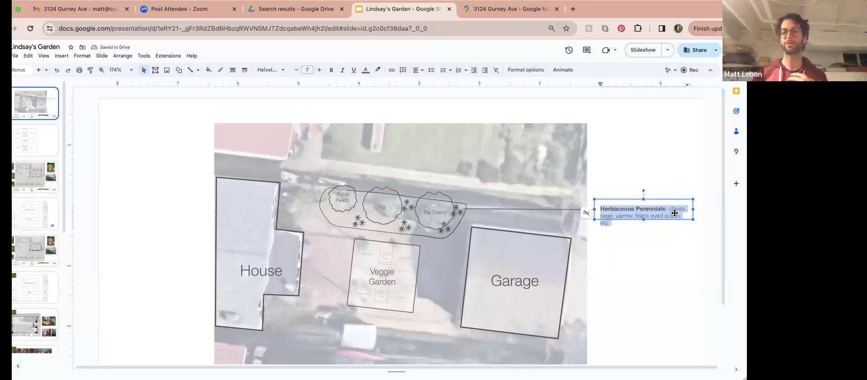
{"action": "left_click_drag", "start_coordinate": [694, 208], "coordinate": [703, 209]}
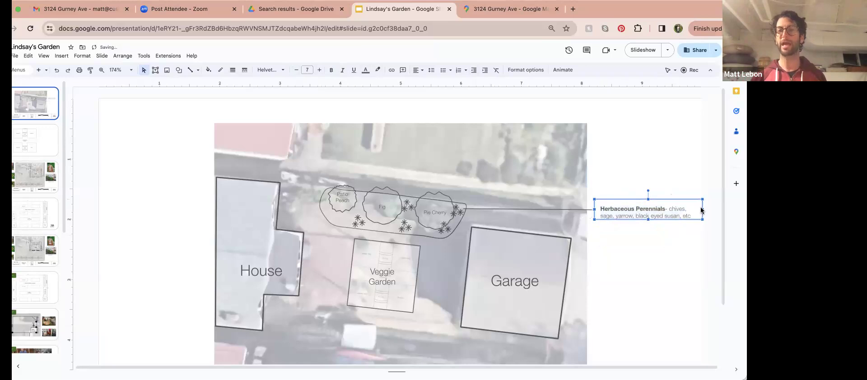
{"action": "key", "text": "Escape"}
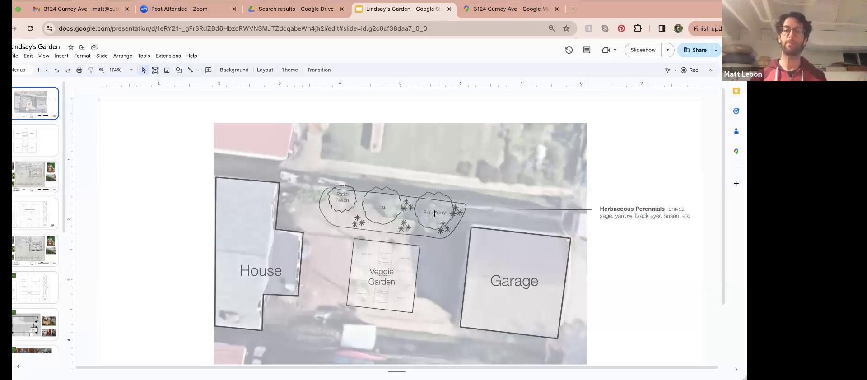
- Draw a closed, curved planting bed outline along the garage wall that faces the veggie garden
{"action": "scroll", "coordinate": [435, 214], "scroll_direction": "down", "scroll_amount": 1}
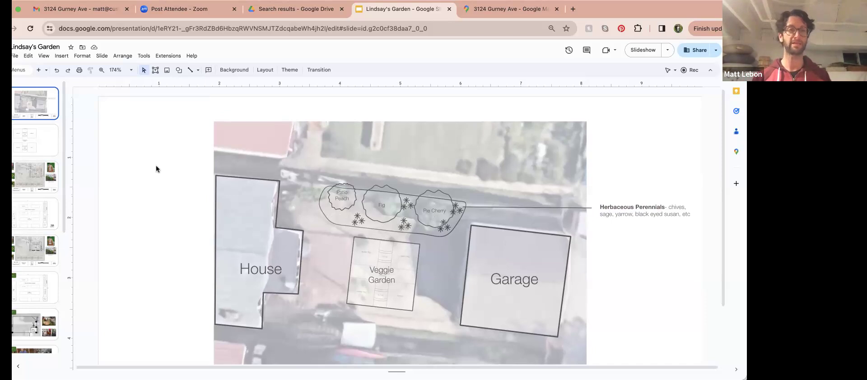
{"action": "left_click", "coordinate": [197, 70]}
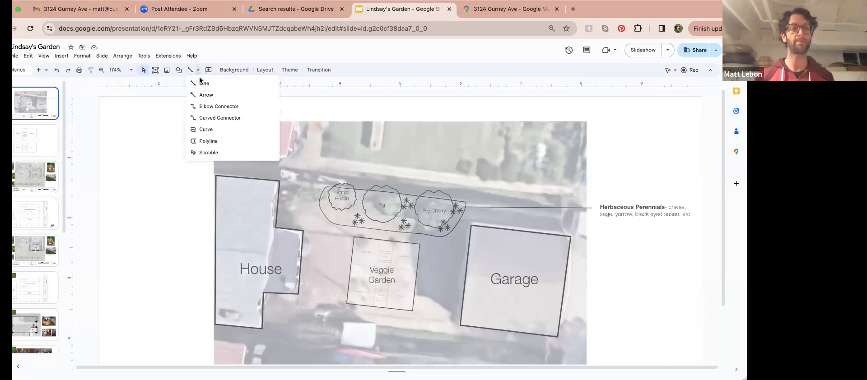
{"action": "left_click", "coordinate": [204, 130]}
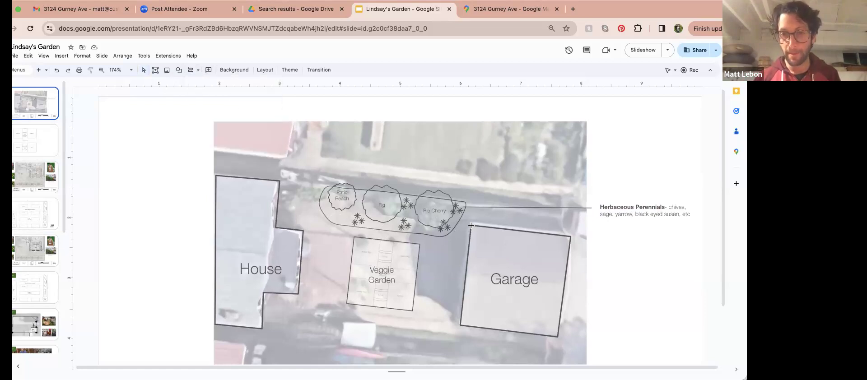
{"action": "left_click", "coordinate": [466, 237]}
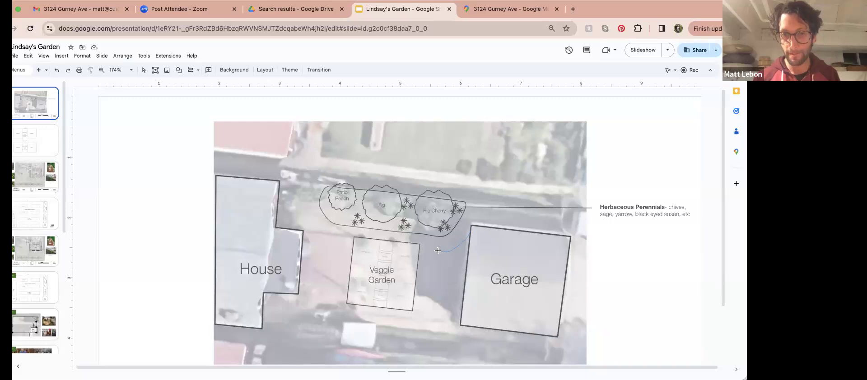
{"action": "left_click", "coordinate": [432, 259]}
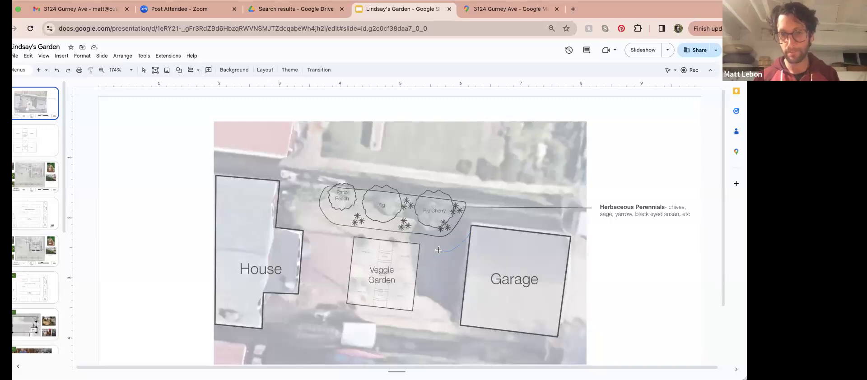
{"action": "left_click", "coordinate": [440, 250]}
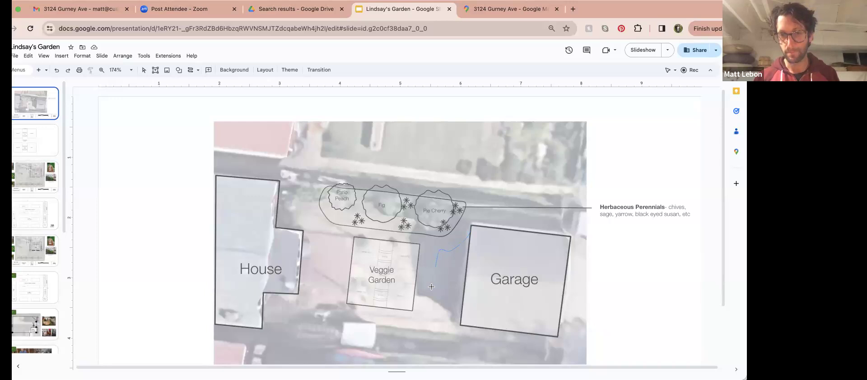
{"action": "scroll", "coordinate": [430, 305], "scroll_direction": "up", "scroll_amount": 1}
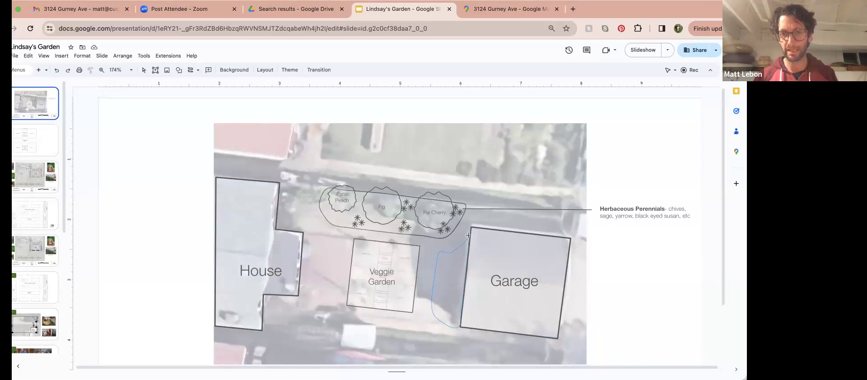
{"action": "key", "text": "Escape"}
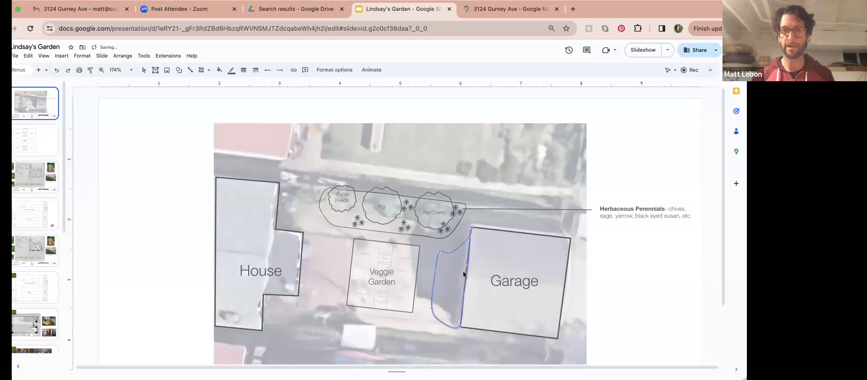
- Smooth the upper edge of the new garage bed by adjusting its curve points
{"action": "left_click", "coordinate": [451, 251]}
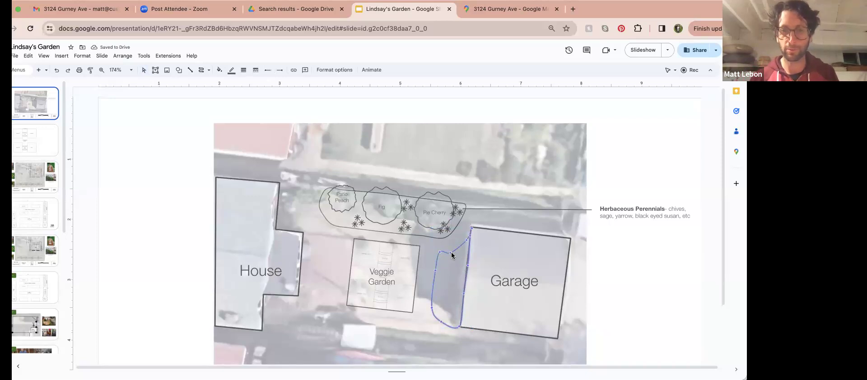
{"action": "left_click_drag", "start_coordinate": [451, 253], "coordinate": [456, 246]}
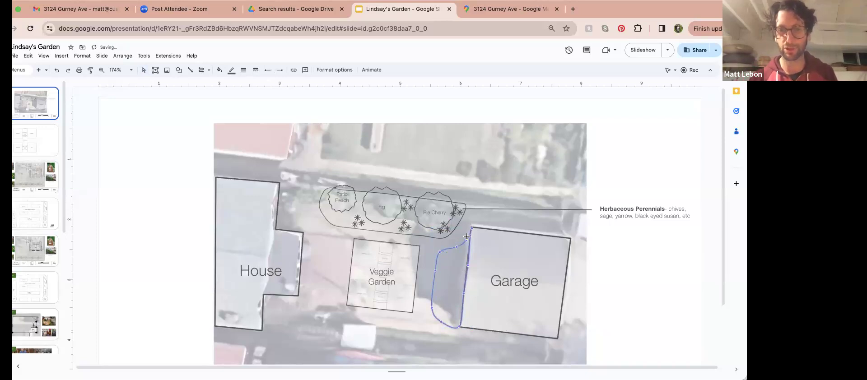
{"action": "left_click", "coordinate": [470, 248]}
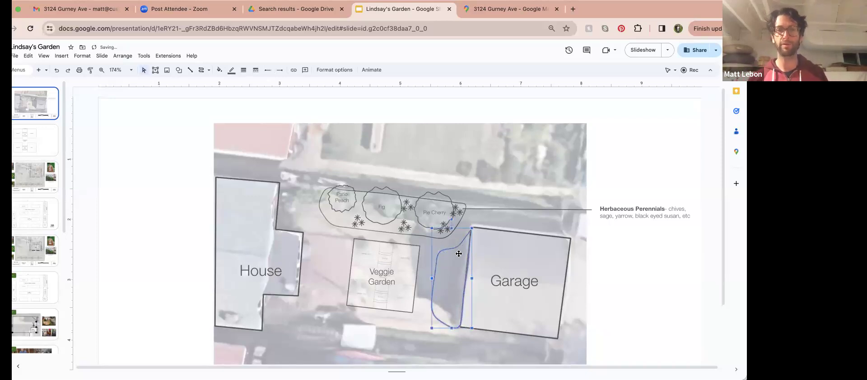
{"action": "key", "text": "Escape"}
{"action": "left_click", "coordinate": [459, 253]}
{"action": "left_click", "coordinate": [453, 248]}
{"action": "key", "text": "Escape"}
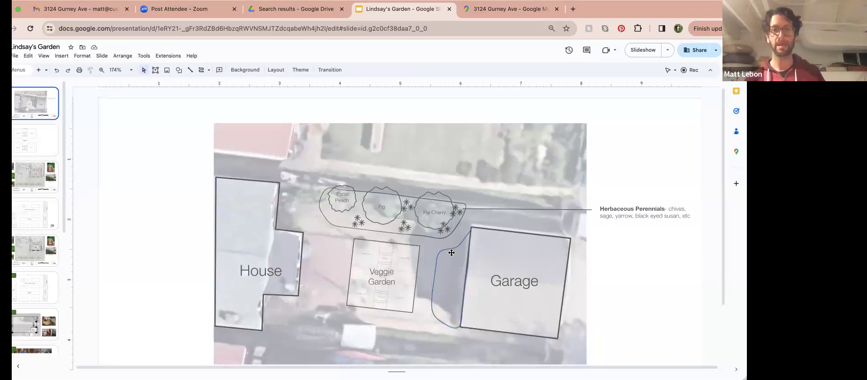
- Duplicate the Pie Cherry tree, shrink it, and place it at the upper end of the bed beside the garage
{"action": "left_click", "coordinate": [388, 192]}
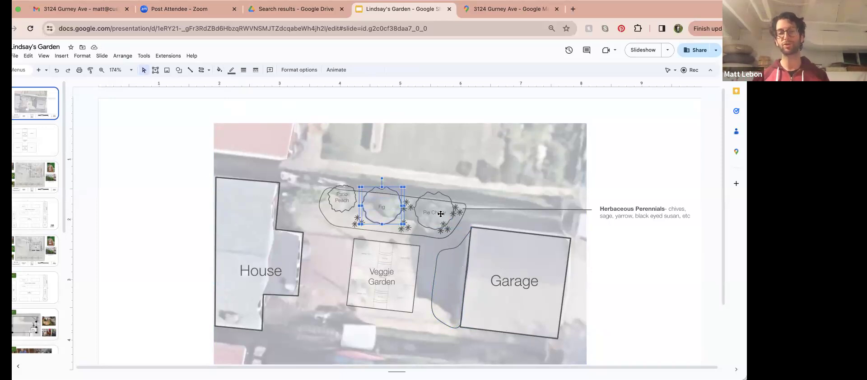
{"action": "left_click", "coordinate": [438, 196]}
{"action": "key", "text": "ctrl+d"}
{"action": "left_click_drag", "start_coordinate": [452, 213], "coordinate": [456, 276]}
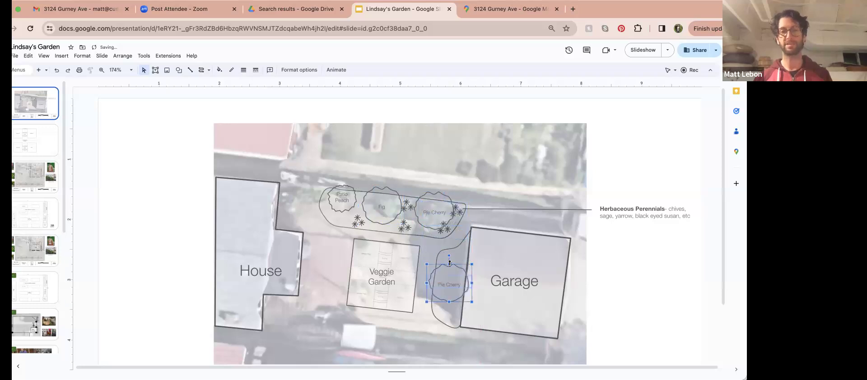
{"action": "left_click_drag", "start_coordinate": [457, 242], "coordinate": [457, 243]}
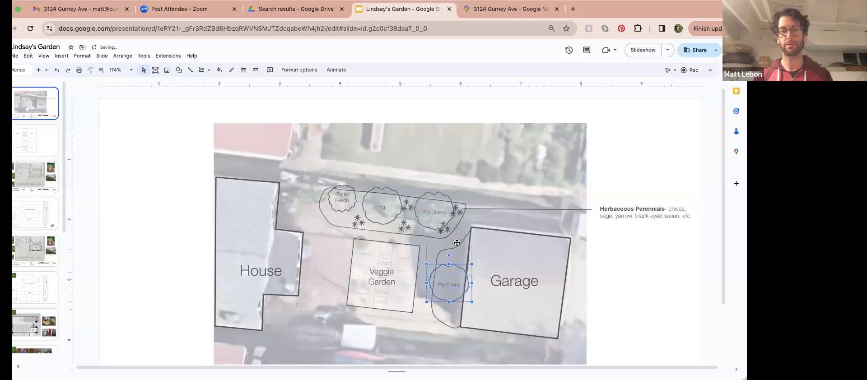
{"action": "left_click_drag", "start_coordinate": [457, 283], "coordinate": [457, 293]}
{"action": "key", "text": "Escape"}
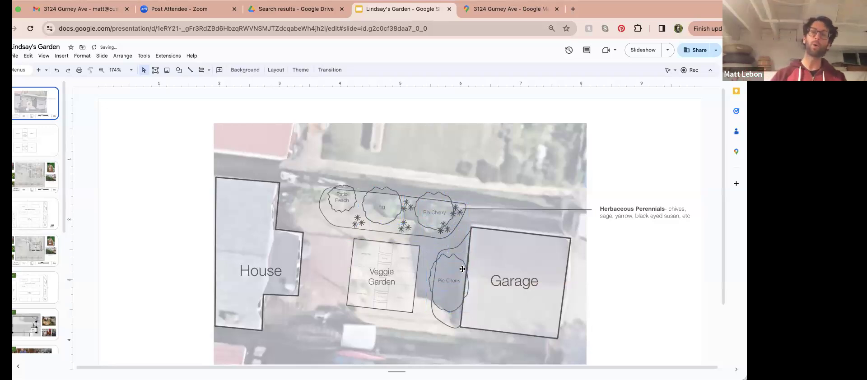
{"action": "left_click", "coordinate": [447, 255]}
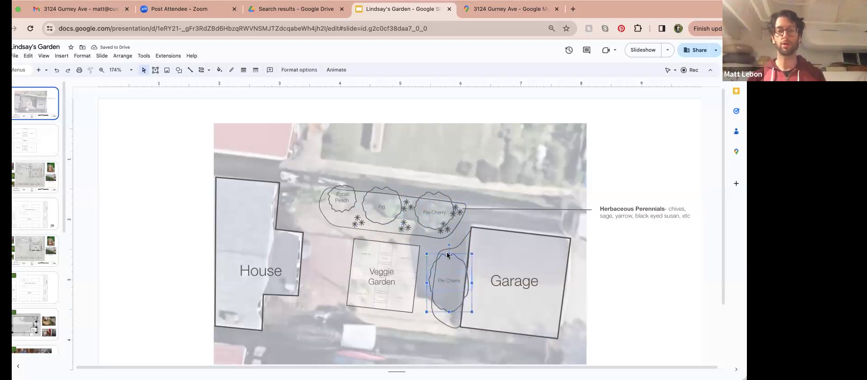
{"action": "mouse_move", "coordinate": [449, 254]}
{"action": "left_mouse_down"}
{"action": "mouse_move", "coordinate": [449, 275]}
{"action": "mouse_move", "coordinate": [454, 241]}
{"action": "mouse_move", "coordinate": [477, 246]}
{"action": "mouse_move", "coordinate": [463, 247]}
{"action": "mouse_move", "coordinate": [468, 261]}
{"action": "mouse_move", "coordinate": [460, 248]}
{"action": "left_mouse_up"}
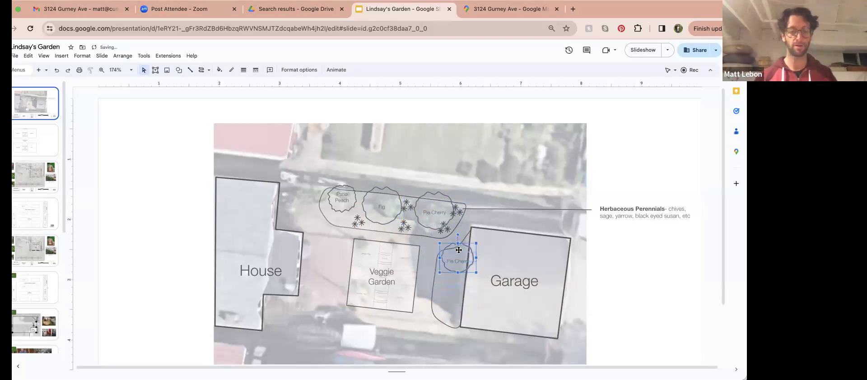
- Place a second copy of the small tree at the lower end of the garage bed
{"action": "key", "text": "super+v"}
{"action": "left_click_drag", "start_coordinate": [467, 259], "coordinate": [457, 301]}
{"action": "left_click", "coordinate": [467, 279]}
{"action": "left_click", "coordinate": [464, 262]}
{"action": "left_click_drag", "start_coordinate": [465, 254], "coordinate": [465, 251]}
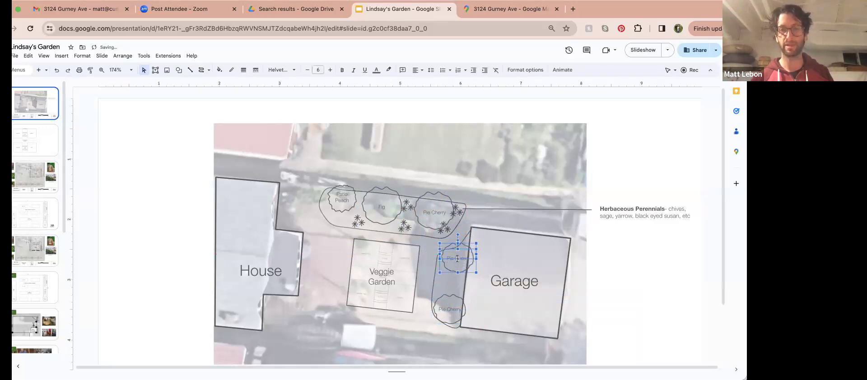
- Relabel both small trees in the garage bed as "Serviceberry" and set the upper tree's label to font size 5
{"action": "left_click", "coordinate": [458, 254]}
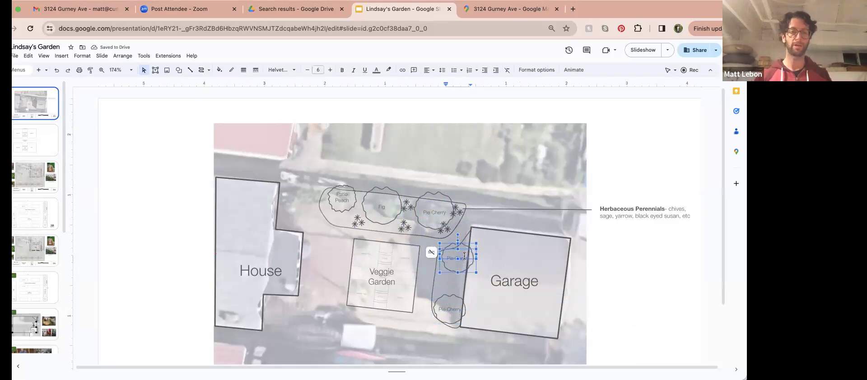
{"action": "key", "text": "BackSpace"}
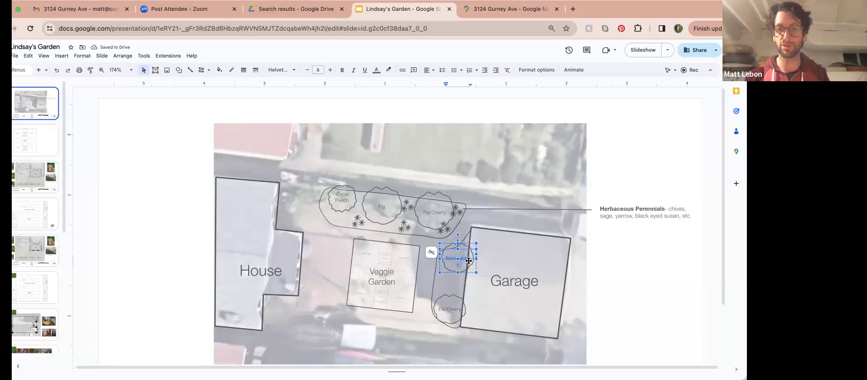
{"action": "left_click", "coordinate": [308, 71]}
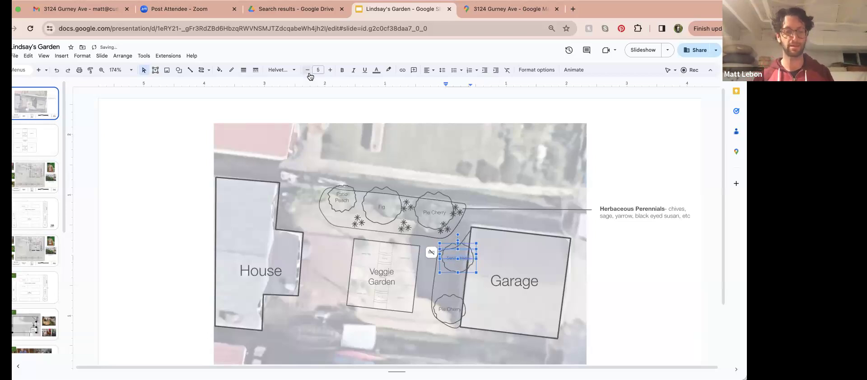
{"action": "left_click", "coordinate": [442, 309]}
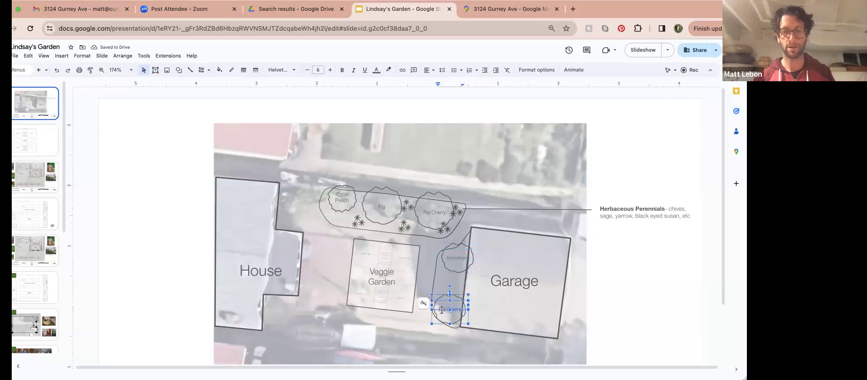
{"action": "type", "text": "Serviceberry"}
{"action": "key", "text": "Escape"}
{"action": "key", "text": "Escape"}
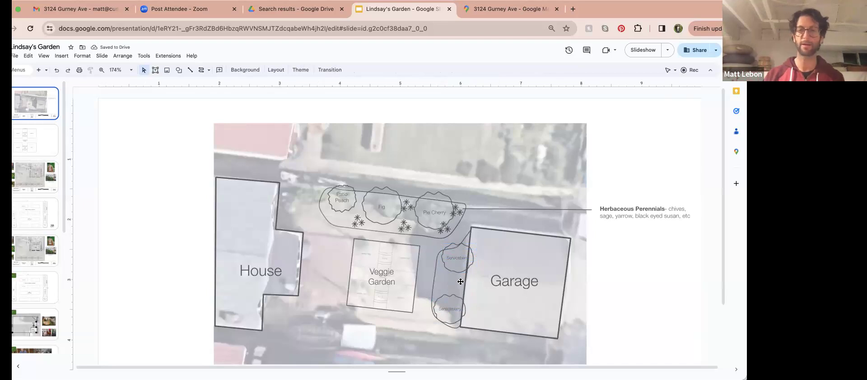
- Copy the plant clusters into the garage bed to fill the space between the two Serviceberry trees
{"action": "left_click_drag", "start_coordinate": [407, 229], "coordinate": [456, 283]}
{"action": "key", "text": "super+v"}
{"action": "left_click_drag", "start_coordinate": [425, 249], "coordinate": [441, 287]}
{"action": "left_click", "coordinate": [454, 283]}
{"action": "left_click", "coordinate": [441, 287]}
{"action": "left_click", "coordinate": [442, 289]}
{"action": "left_click", "coordinate": [467, 292]}
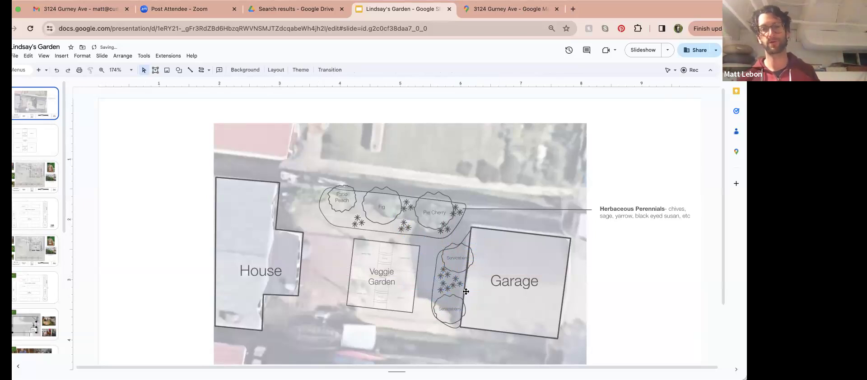
- Add a copied leader line from the garage bed's plant clusters across the garage, and duplicate the Herbaceous Perennials callout
{"action": "left_click_drag", "start_coordinate": [444, 287], "coordinate": [438, 268]}
{"action": "left_click", "coordinate": [523, 252]}
{"action": "left_click", "coordinate": [619, 210]}
{"action": "left_click_drag", "start_coordinate": [619, 210], "coordinate": [625, 261]}
{"action": "left_click", "coordinate": [615, 265]}
{"action": "left_click", "coordinate": [629, 262]}
{"action": "left_click_drag", "start_coordinate": [623, 224], "coordinate": [631, 223]}
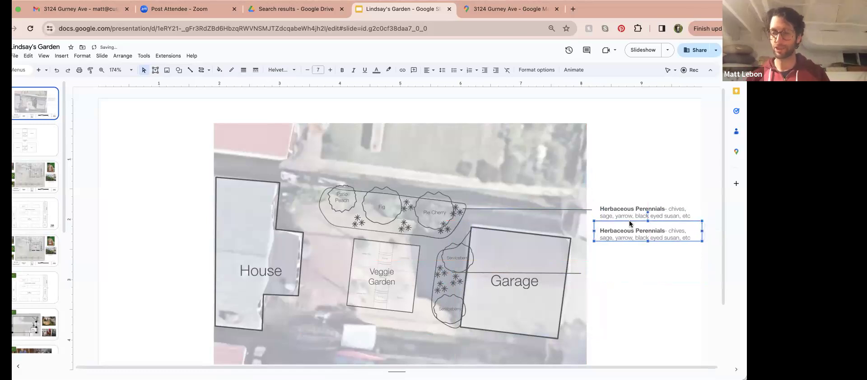
- Move the duplicated callout down so it lines up with the end of the garage bed's leader line
{"action": "key", "text": "Down"}
{"action": "key", "text": "Down"}
{"action": "key", "text": "Down"}
{"action": "key", "text": "Down"}
{"action": "key", "text": "Down"}
{"action": "key", "text": "Down"}
{"action": "key", "text": "Down"}
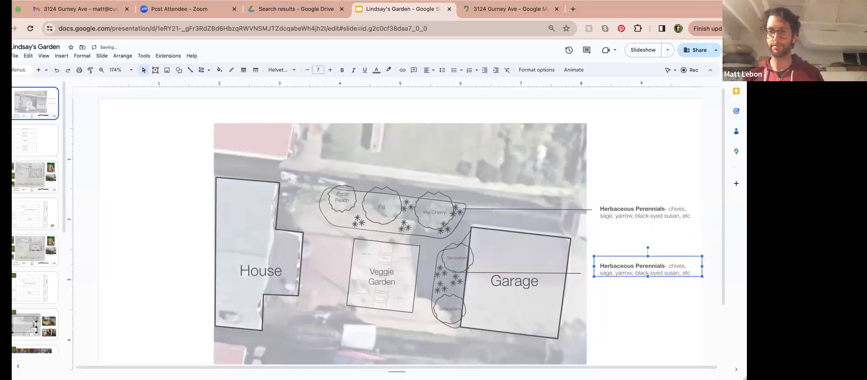
{"action": "left_click_drag", "start_coordinate": [631, 260], "coordinate": [631, 259]}
{"action": "left_click", "coordinate": [627, 247]}
{"action": "left_click", "coordinate": [624, 261]}
{"action": "key", "text": "Right"}
{"action": "key", "text": "Left"}
{"action": "key", "text": "Down"}
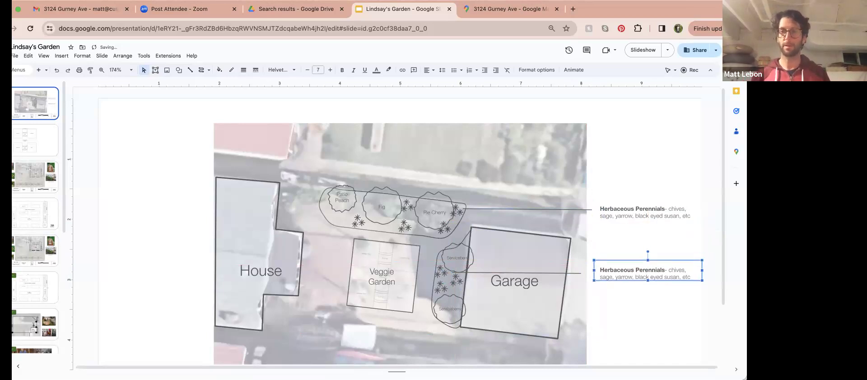
- Replace the duplicated callout's bold heading with "Strawberry patch-"
{"action": "left_click_drag", "start_coordinate": [663, 270], "coordinate": [590, 270]}
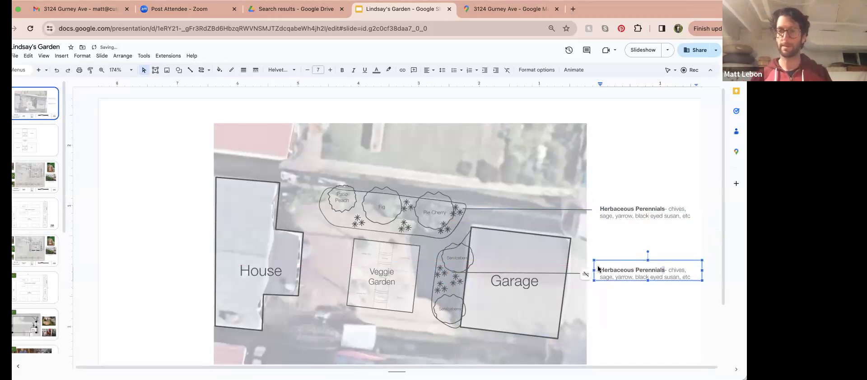
{"action": "type", "text": "Straw"}
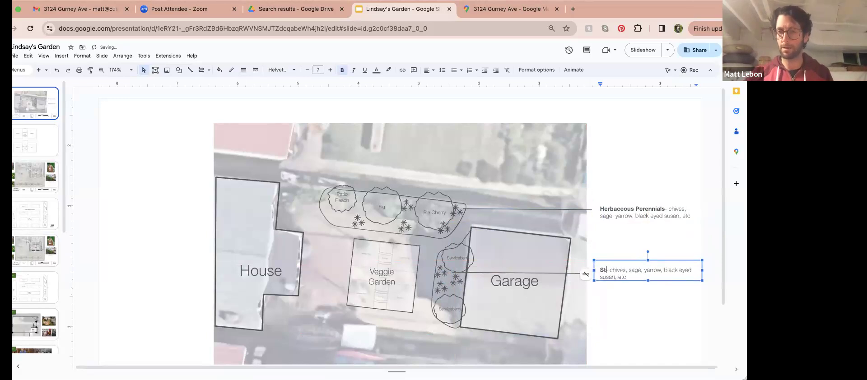
{"action": "type", "text": "ber"}
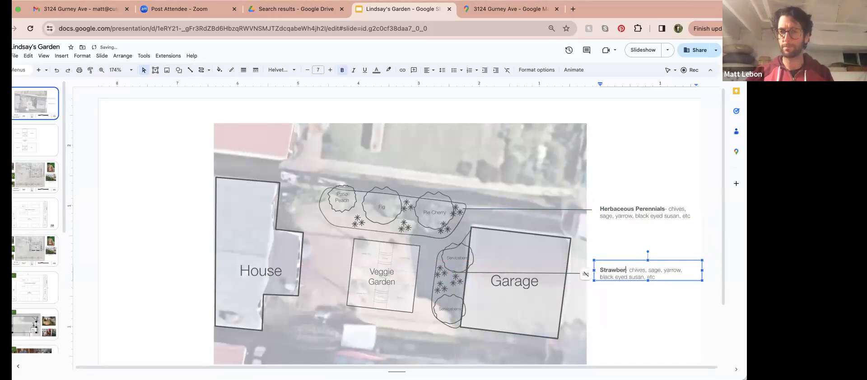
{"action": "type", "text": "ry patch"}
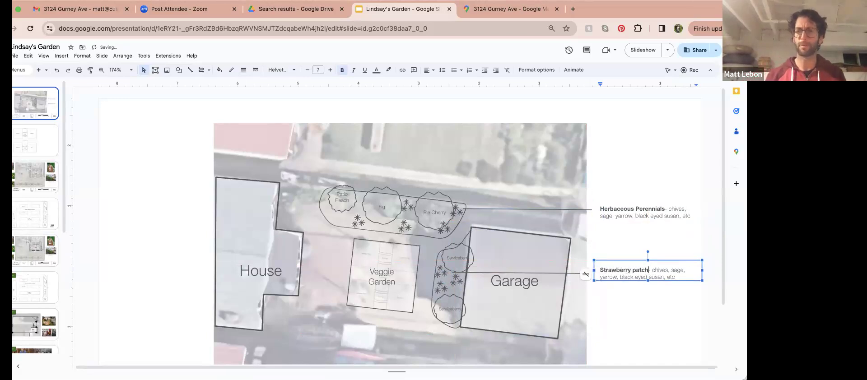
{"action": "type", "text": "-"}
- Replace the plant list in the Strawberry patch callout with "3 varieties of strawberry will ensure a 6 week harvest"
{"action": "left_click_drag", "start_coordinate": [652, 270], "coordinate": [677, 278]}
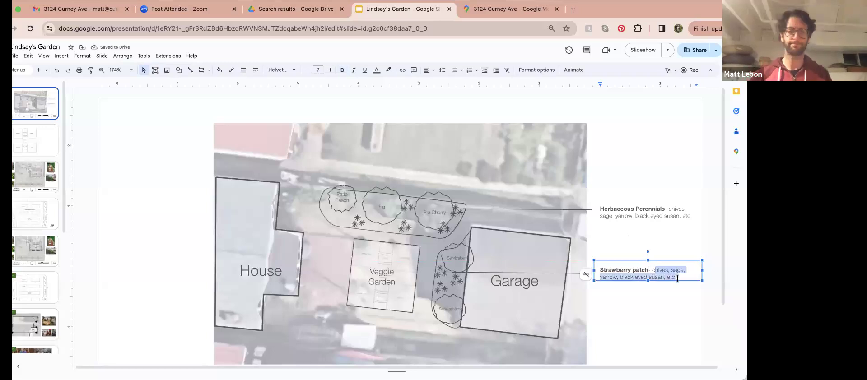
{"action": "type", "text": "2"}
{"action": "type", "text": " varietie"}
{"action": "type", "text": "s of star"}
{"action": "type", "text": "awbe"}
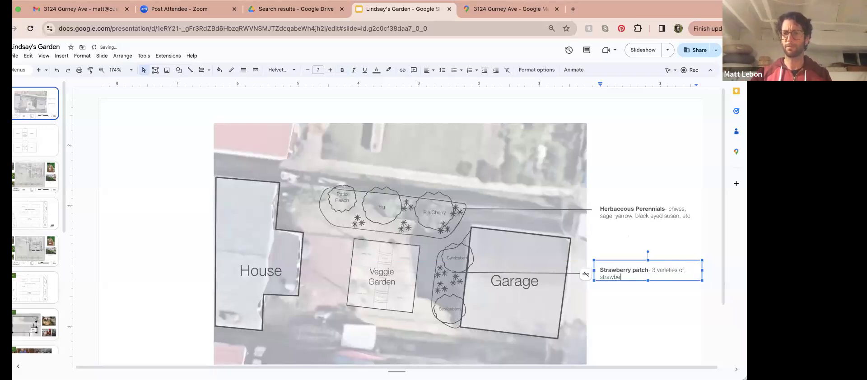
{"action": "type", "text": "rry will ensure a 6 week harvest"}
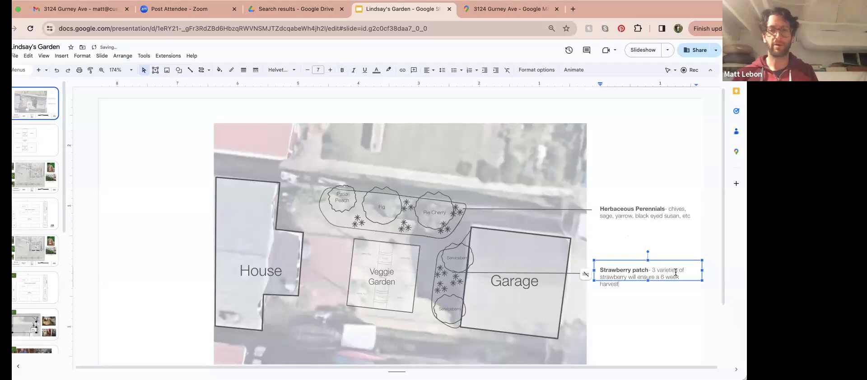
- Delete the straight leader line that crosses the garage toward the Strawberry patch callout
{"action": "left_click", "coordinate": [580, 267]}
{"action": "left_click", "coordinate": [520, 272]}
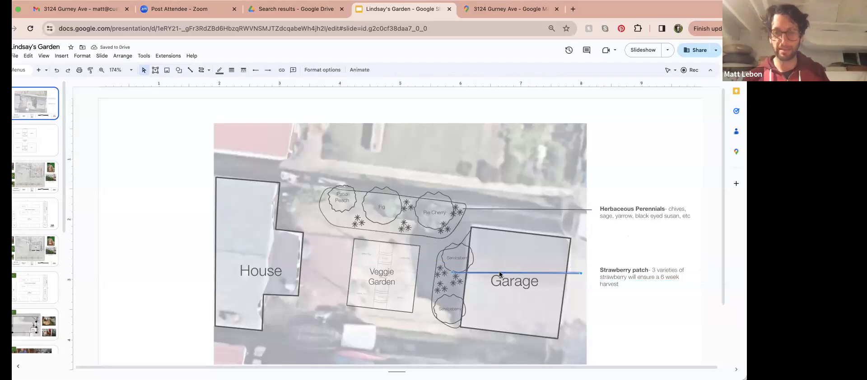
{"action": "key", "text": "Down"}
{"action": "key", "text": "Down"}
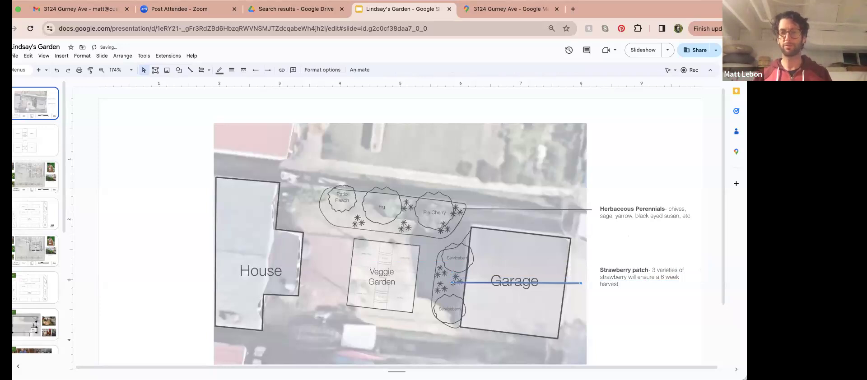
{"action": "key", "text": "Up"}
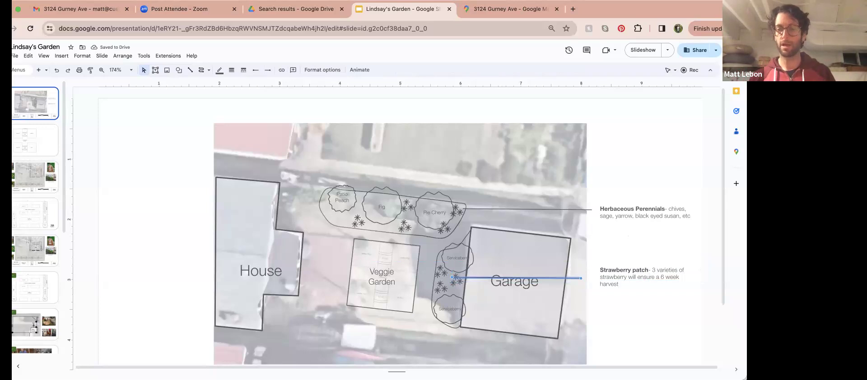
{"action": "key", "text": "Escape"}
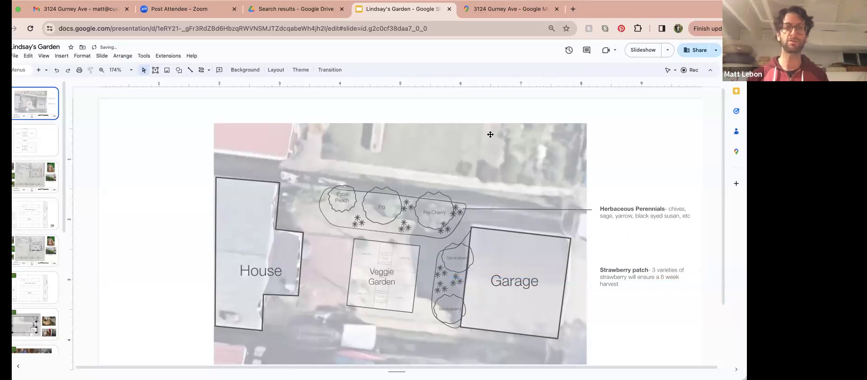
- Draw a bent polyline leader from the garage bed's plant clusters to the Strawberry patch callout, and raise the callout to meet it
{"action": "left_click", "coordinate": [209, 71]}
{"action": "left_click", "coordinate": [221, 141]}
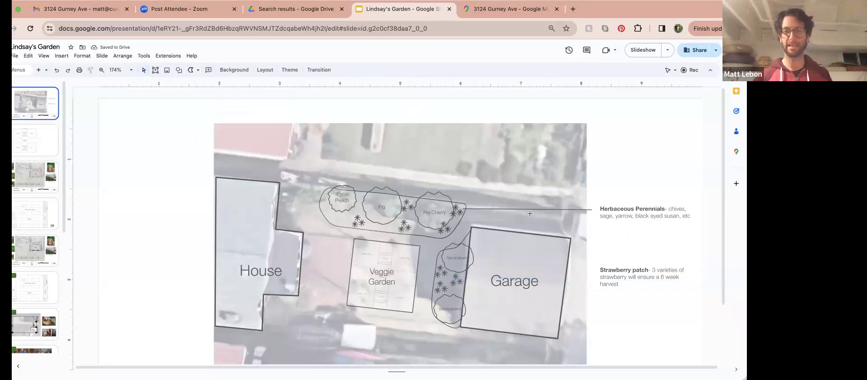
{"action": "left_click", "coordinate": [479, 268]}
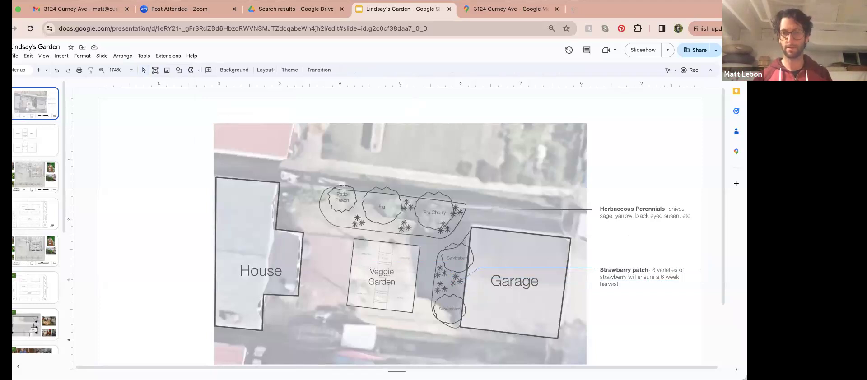
{"action": "double_click", "coordinate": [595, 267]}
{"action": "left_click_drag", "start_coordinate": [628, 266], "coordinate": [629, 260]}
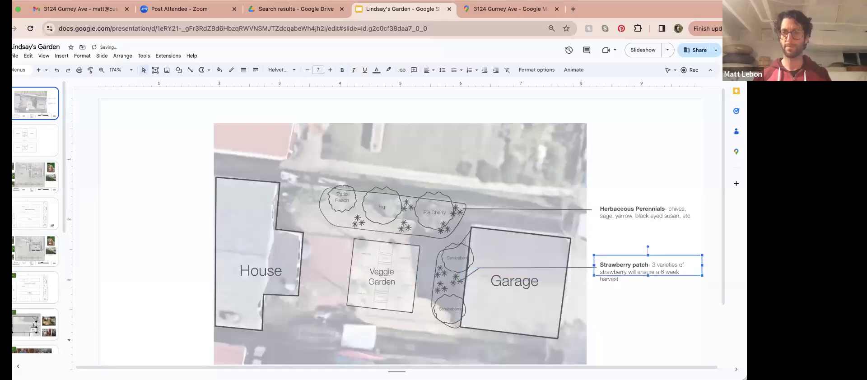
{"action": "left_click", "coordinate": [589, 254]}
- Delete the old plan slide dated 12/31/23 and the black-and-white garden bed layout slide that follows it
{"action": "scroll", "coordinate": [584, 254], "scroll_direction": "down", "scroll_amount": 2}
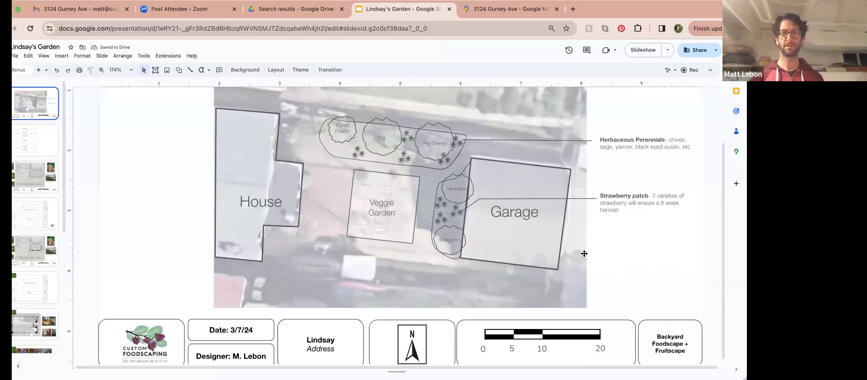
{"action": "left_click", "coordinate": [50, 181]}
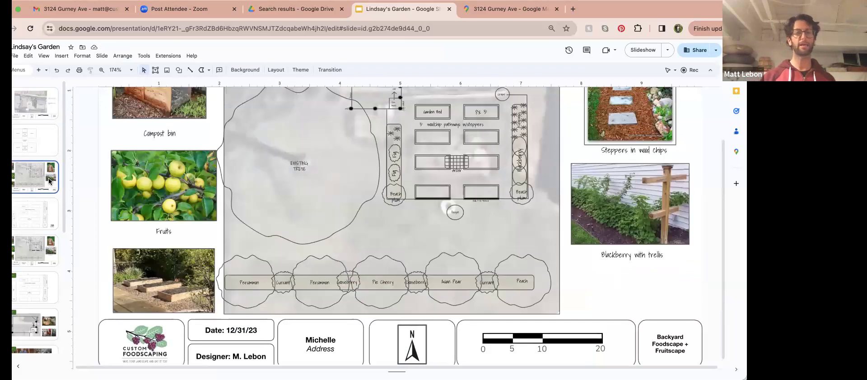
{"action": "key", "text": "Delete"}
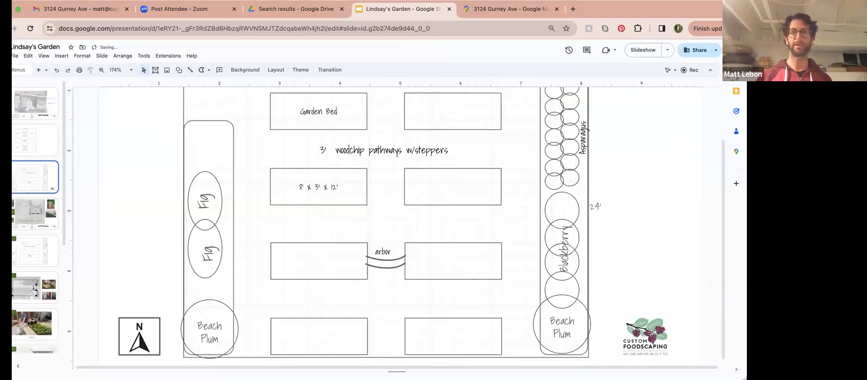
{"action": "key", "text": "ctrl+z"}
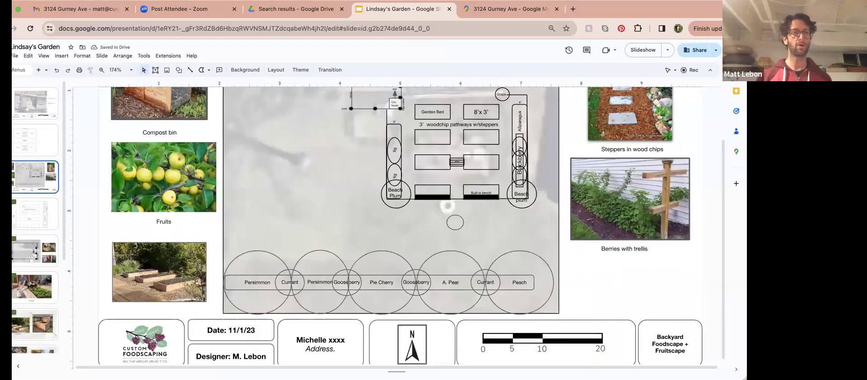
- Copy the raised garden beds photo from the plan slide dated 11/1/23 into the blank area beside the house on the 3/7/24 plan
{"action": "scroll", "coordinate": [176, 283], "scroll_direction": "down", "scroll_amount": 1}
{"action": "left_click", "coordinate": [177, 283]}
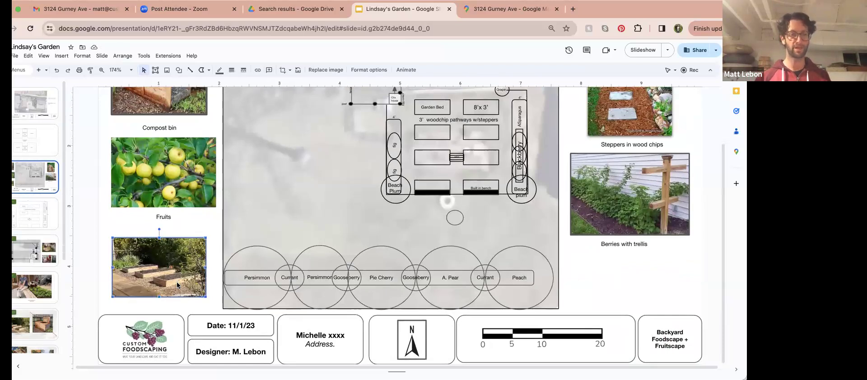
{"action": "left_click", "coordinate": [23, 102]}
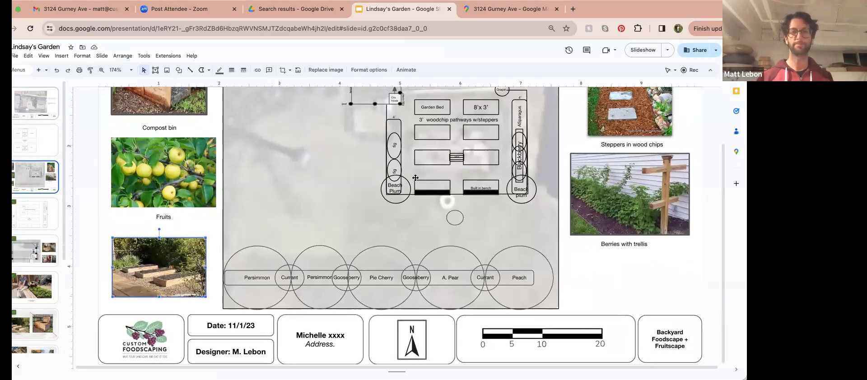
{"action": "key", "text": "ctrl+v"}
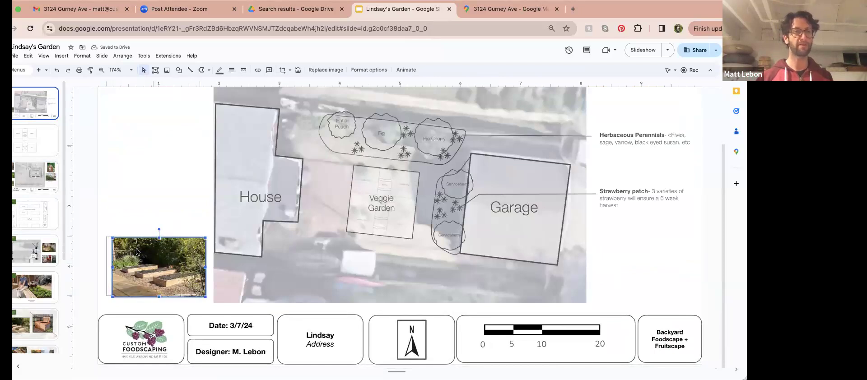
{"action": "left_click_drag", "start_coordinate": [137, 252], "coordinate": [128, 251]}
- Copy the full arbor photo from the Garden Arbor slide onto the 3/7/24 plan slide
{"action": "scroll", "coordinate": [43, 313], "scroll_direction": "down", "scroll_amount": 3}
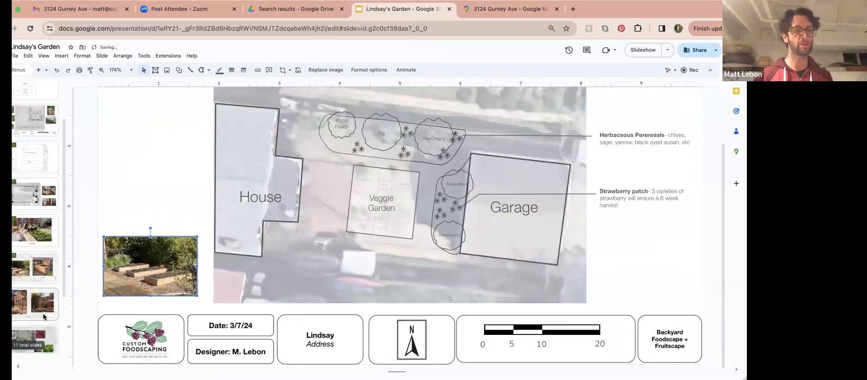
{"action": "scroll", "coordinate": [42, 293], "scroll_direction": "down", "scroll_amount": 2}
{"action": "left_click", "coordinate": [43, 224]}
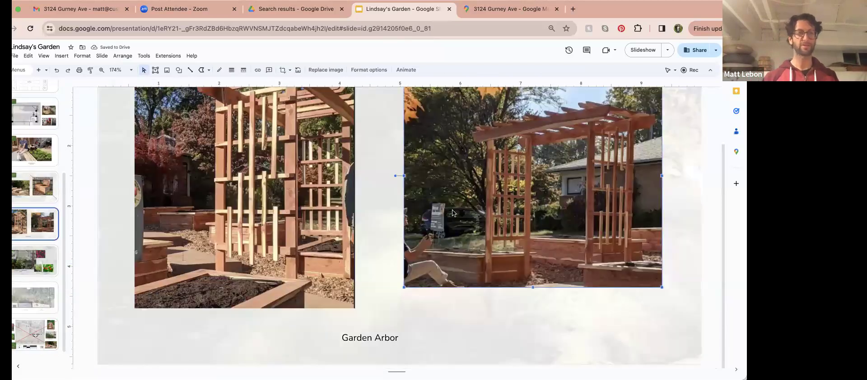
{"action": "scroll", "coordinate": [34, 157], "scroll_direction": "up", "scroll_amount": 3}
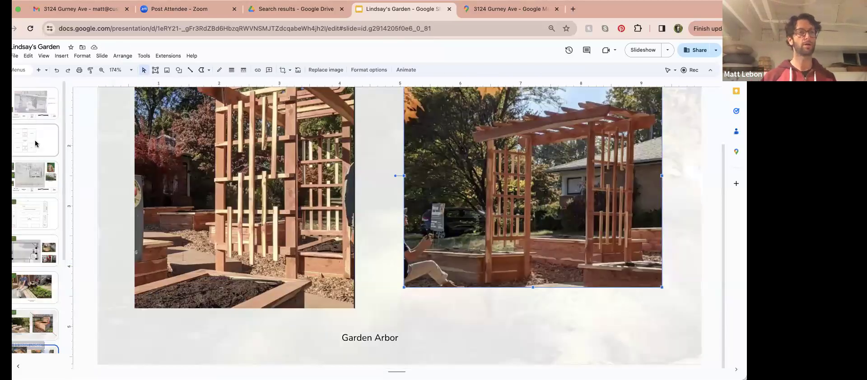
{"action": "left_click", "coordinate": [35, 105]}
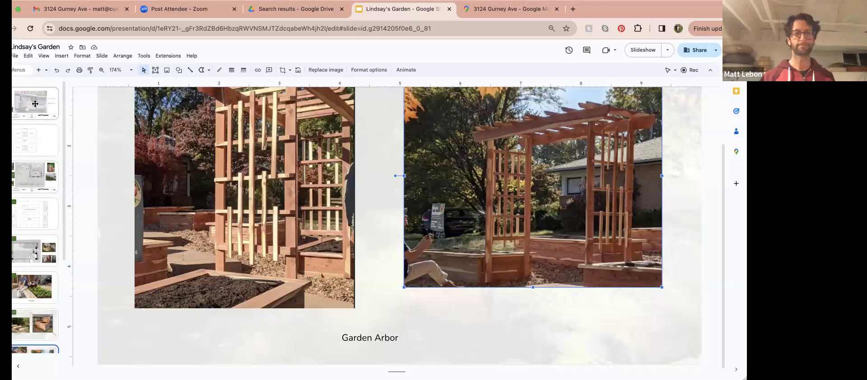
{"action": "key", "text": "super+v"}
- Shrink the arbor photo, place it above the raised beds photo, and enlarge the raised beds photo to match its width
{"action": "left_click_drag", "start_coordinate": [584, 188], "coordinate": [359, 166]}
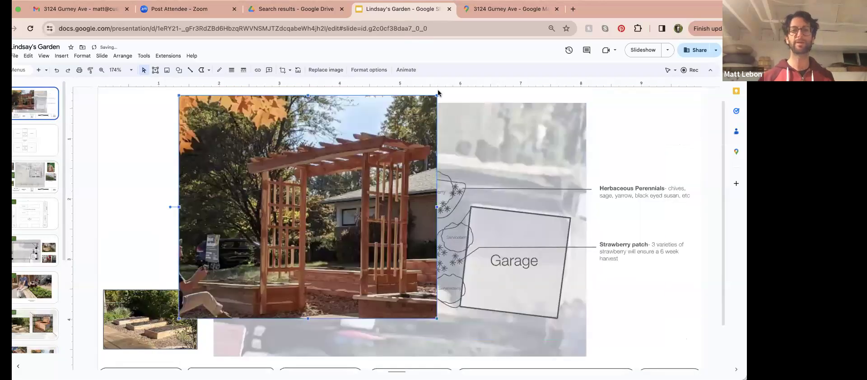
{"action": "left_click_drag", "start_coordinate": [438, 95], "coordinate": [281, 229]}
{"action": "left_click_drag", "start_coordinate": [225, 271], "coordinate": [150, 230]}
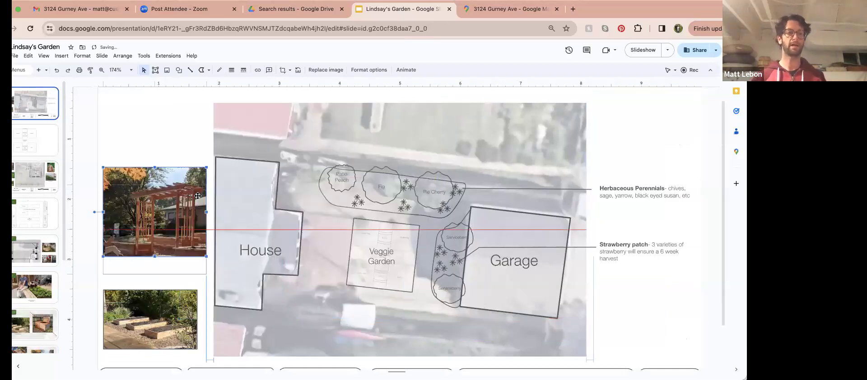
{"action": "scroll", "coordinate": [164, 291], "scroll_direction": "down", "scroll_amount": 2}
{"action": "left_click", "coordinate": [164, 291]}
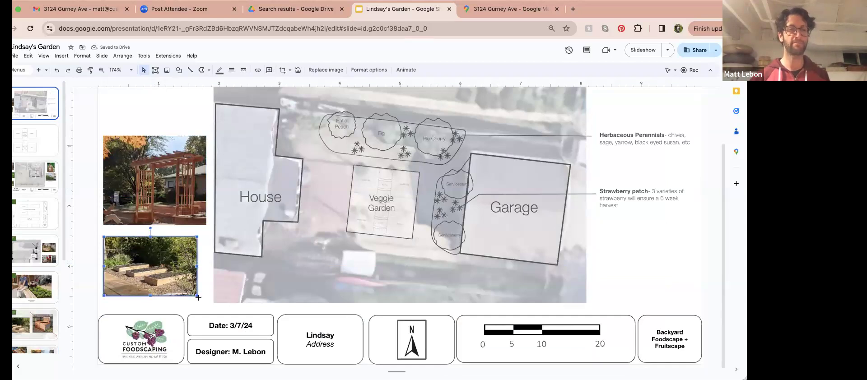
{"action": "left_click_drag", "start_coordinate": [199, 299], "coordinate": [206, 303]}
{"action": "left_click", "coordinate": [158, 190]}
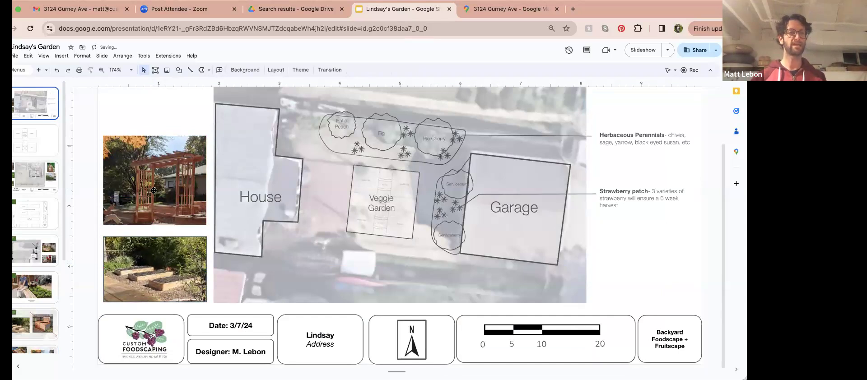
- Copy the 2 bin compost photo onto the 3/7/24 plan slide and fit it, reduced in size, above the arbor photo
{"action": "scroll", "coordinate": [43, 267], "scroll_direction": "down", "scroll_amount": 2}
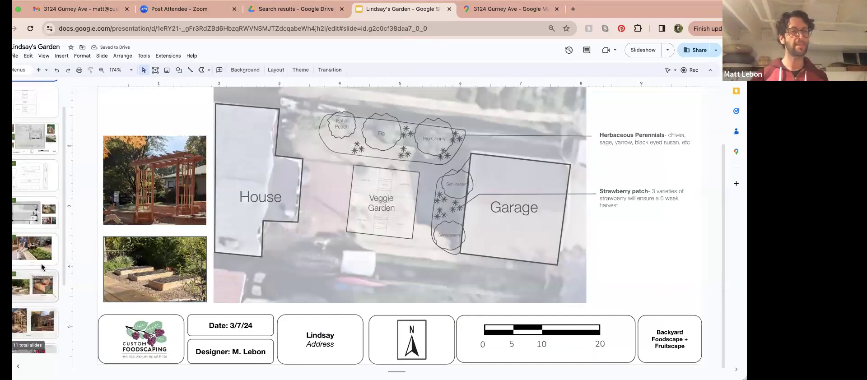
{"action": "left_click", "coordinate": [43, 294]}
{"action": "left_click", "coordinate": [524, 223]}
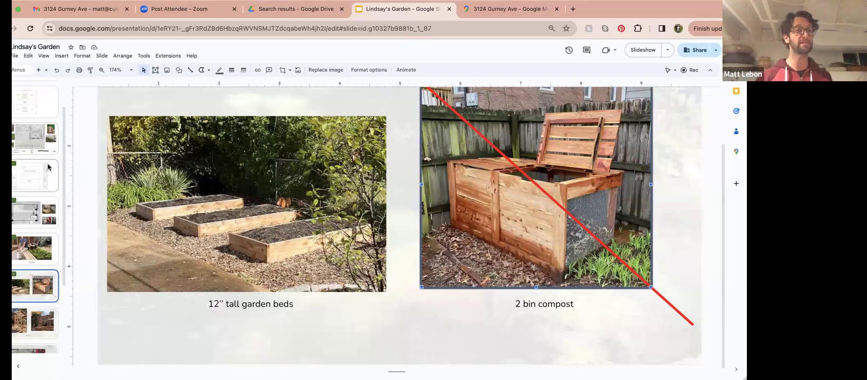
{"action": "scroll", "coordinate": [45, 137], "scroll_direction": "up", "scroll_amount": 2}
{"action": "left_click", "coordinate": [45, 113]}
{"action": "key", "text": "ctrl+v"}
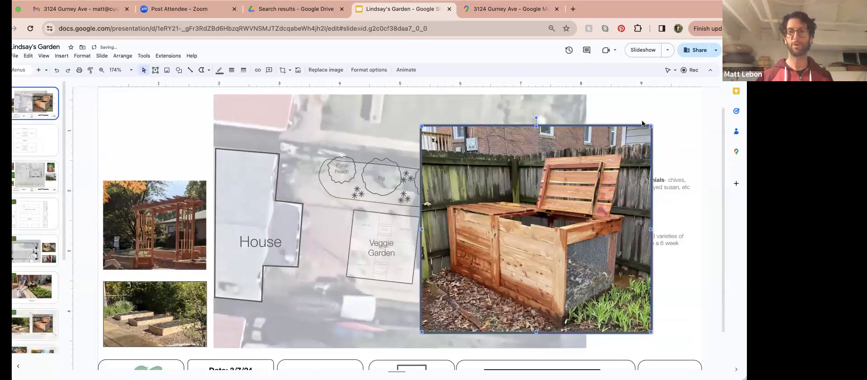
{"action": "left_click_drag", "start_coordinate": [536, 242], "coordinate": [185, 111]}
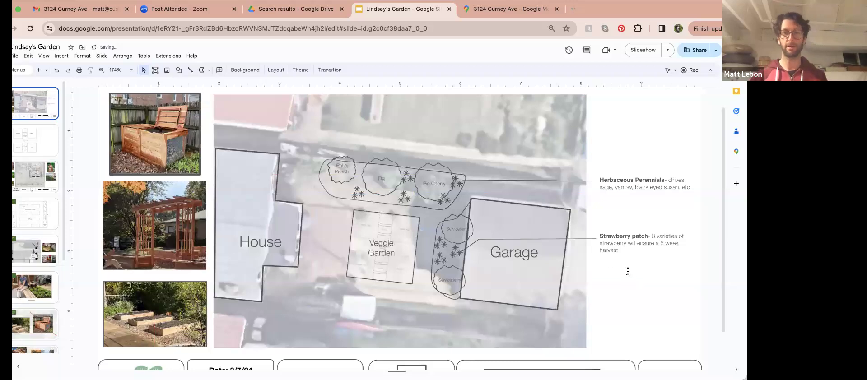
- Draw a small rectangle with transparent fill below the garage, tilted parallel to the garage's lower edge
{"action": "scroll", "coordinate": [397, 213], "scroll_direction": "down", "scroll_amount": 2}
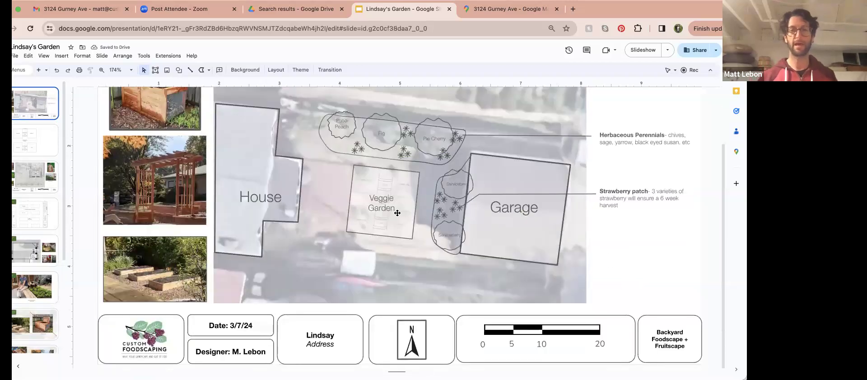
{"action": "left_click", "coordinate": [178, 70]}
{"action": "mouse_move", "coordinate": [261, 87]}
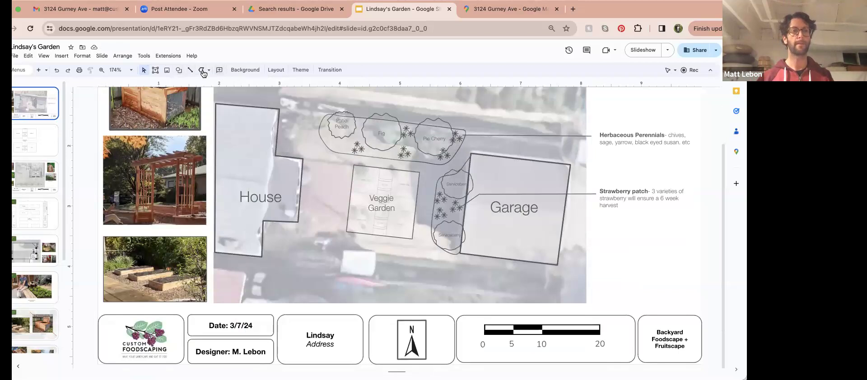
{"action": "left_click", "coordinate": [180, 71]}
{"action": "mouse_move", "coordinate": [246, 84]}
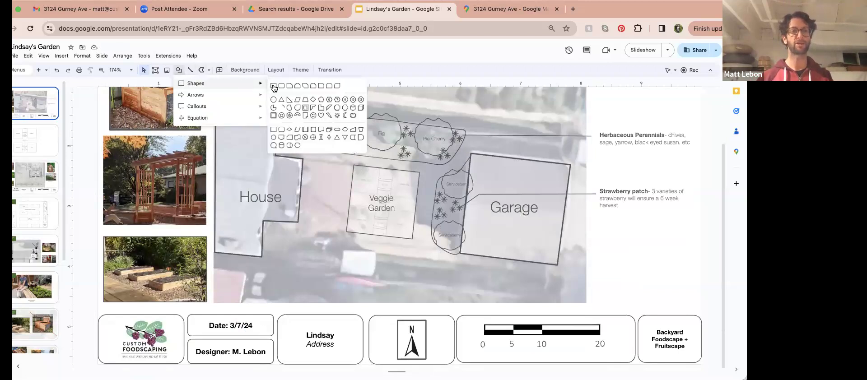
{"action": "left_click", "coordinate": [278, 90]}
{"action": "left_click_drag", "start_coordinate": [480, 276], "coordinate": [531, 319]}
{"action": "mouse_move", "coordinate": [524, 283]}
{"action": "left_mouse_down"}
{"action": "mouse_move", "coordinate": [518, 267]}
{"action": "mouse_move", "coordinate": [537, 286]}
{"action": "left_mouse_up"}
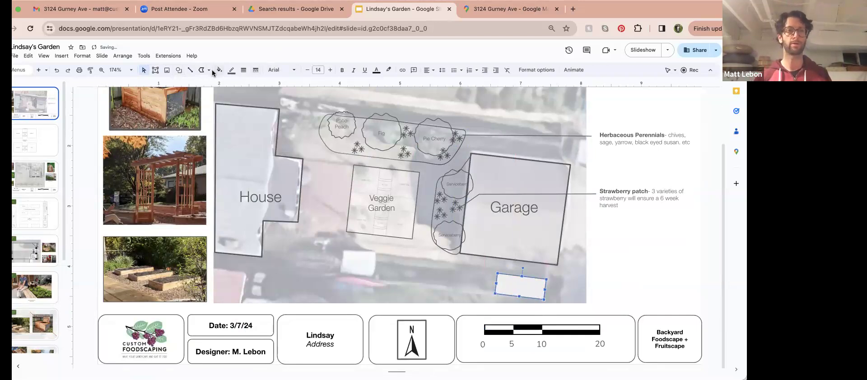
{"action": "left_click", "coordinate": [220, 70]}
{"action": "left_click", "coordinate": [275, 211]}
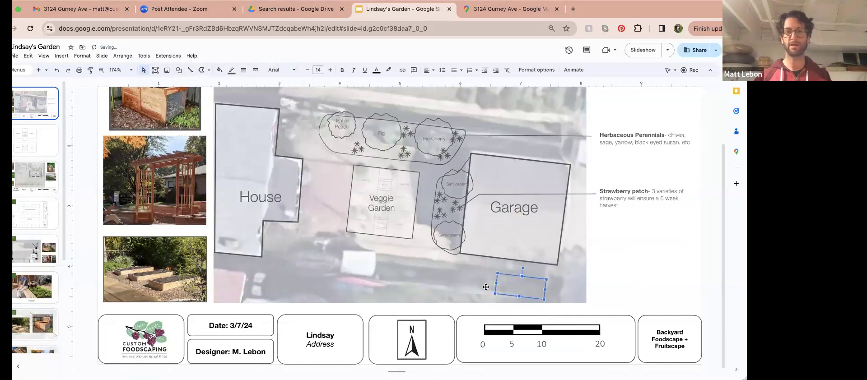
- Label the rectangle below the garage "compost" in Helvetica Neue at size 7
{"action": "left_click", "coordinate": [505, 286]}
{"action": "type", "text": "compost"}
{"action": "key", "text": "super+a"}
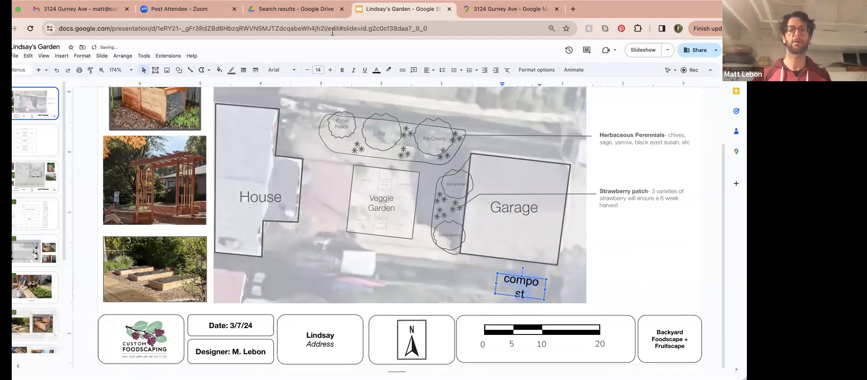
{"action": "left_click", "coordinate": [307, 70]}
{"action": "left_click", "coordinate": [307, 70]}
{"action": "left_click", "coordinate": [307, 70]}
{"action": "left_click", "coordinate": [307, 70]}
{"action": "left_click", "coordinate": [308, 70]}
{"action": "left_click", "coordinate": [307, 70]}
{"action": "left_click", "coordinate": [280, 70]}
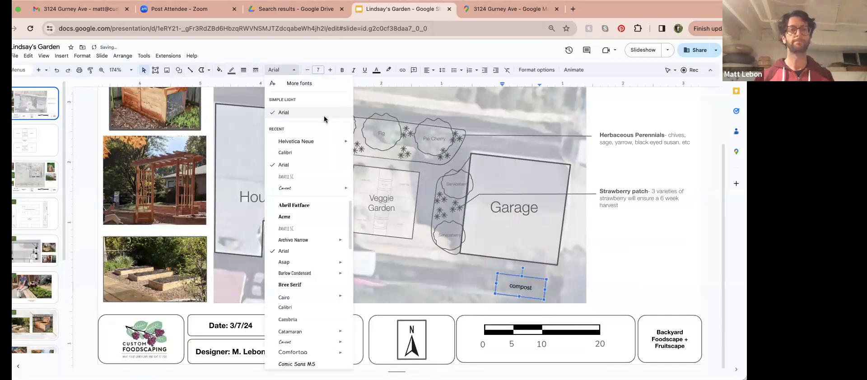
{"action": "mouse_move", "coordinate": [341, 141]}
{"action": "left_click", "coordinate": [370, 144]}
{"action": "key", "text": "Escape"}
{"action": "key", "text": "Escape"}
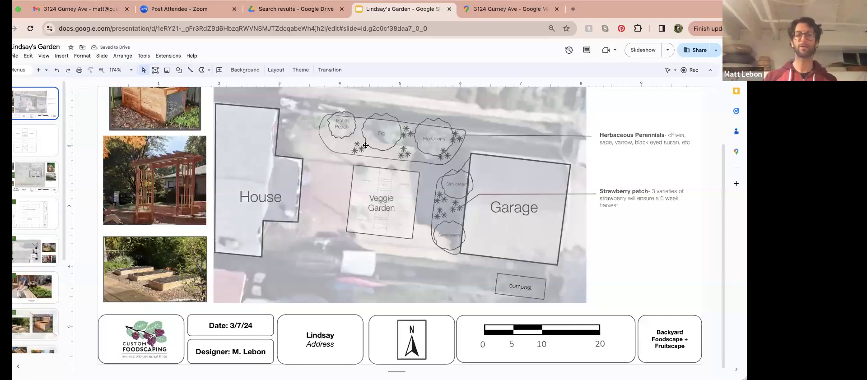
- Nudge the plant cluster between the peach and fig trees slightly up and toward the peach
{"action": "left_click_drag", "start_coordinate": [356, 143], "coordinate": [356, 143]}
{"action": "key", "text": "Escape"}
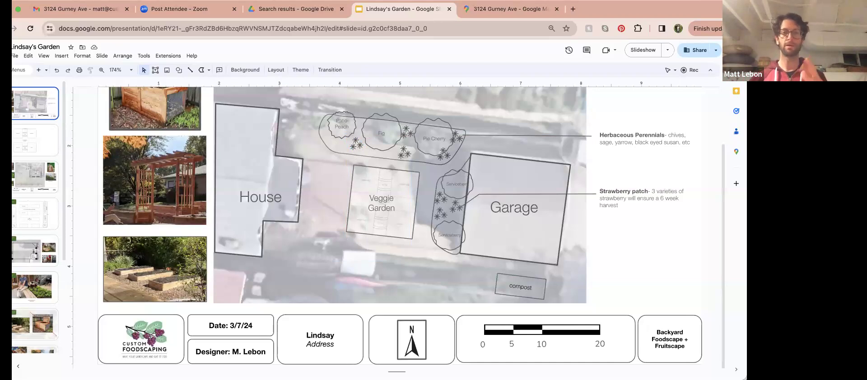
- Duplicate the Herbaceous Perennials callout just below the original and aim its leader at the planting bed's lower edge beside the pie cherry
{"action": "left_click", "coordinate": [600, 135]}
{"action": "key", "text": "ctrl+d"}
{"action": "key", "text": "Left"}
{"action": "key", "text": "Left"}
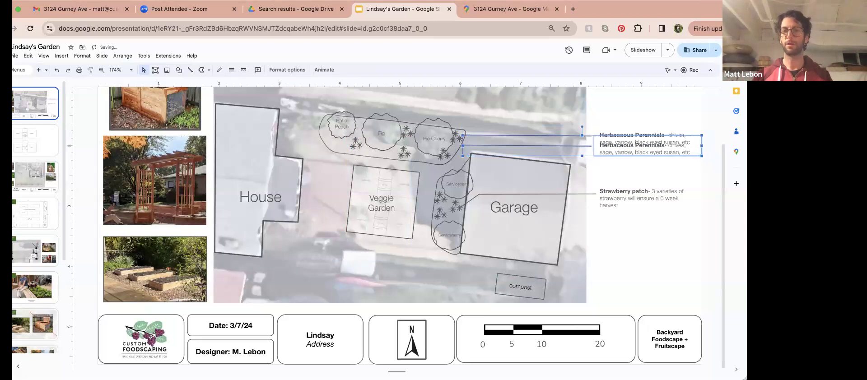
{"action": "key", "text": "Down"}
{"action": "key", "text": "Down"}
{"action": "key", "text": "Down"}
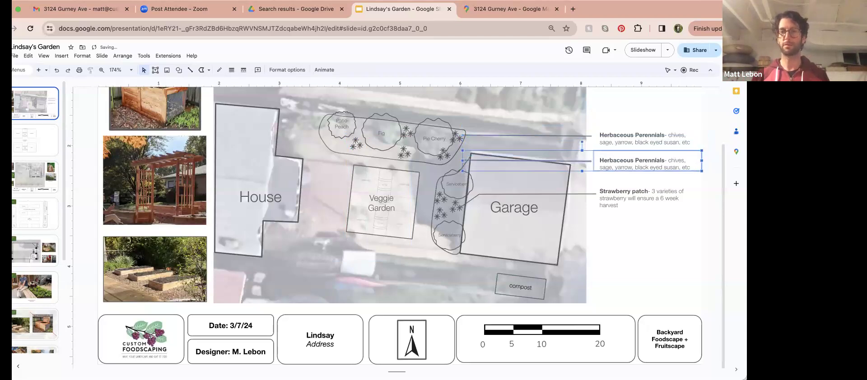
{"action": "left_click", "coordinate": [560, 161]}
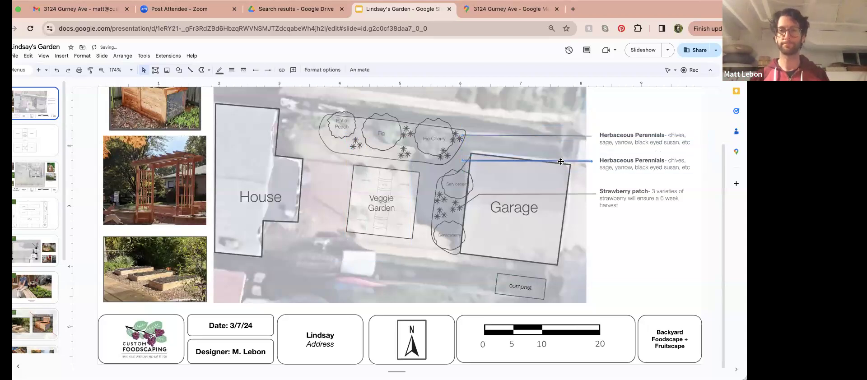
{"action": "left_click_drag", "start_coordinate": [463, 160], "coordinate": [449, 156]}
{"action": "left_click", "coordinate": [545, 170]}
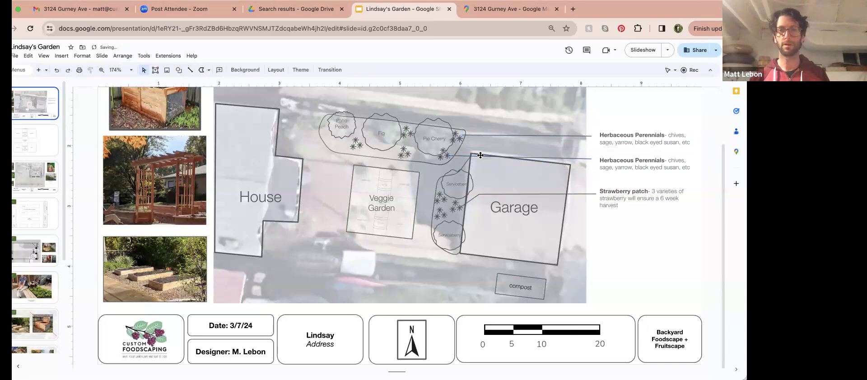
- Replace the duplicated callout's text with wording that starts with "Mulched"
{"action": "left_click", "coordinate": [625, 161]}
{"action": "key", "text": "super+a"}
{"action": "type", "text": "Mulche"}
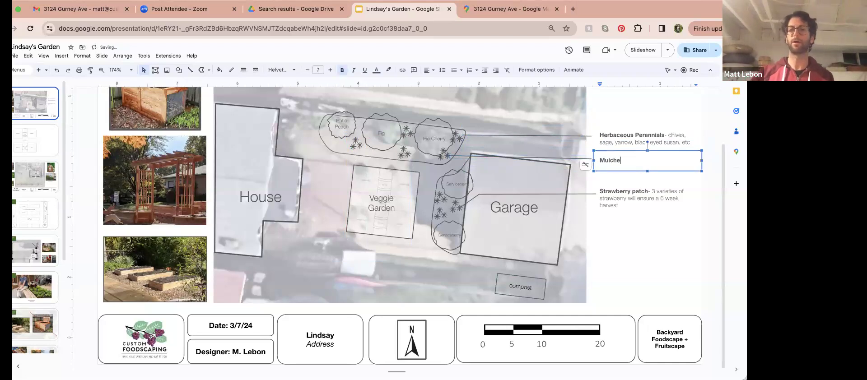
{"action": "type", "text": "d platnign"}
{"action": "key", "text": "BackSpace"}
{"action": "key", "text": "BackSpace"}
{"action": "key", "text": "BackSpace"}
{"action": "key", "text": "BackSpace"}
{"action": "key", "text": "BackSpace"}
{"action": "key", "text": "BackSpace"}
{"action": "key", "text": "BackSpace"}
{"action": "key", "text": "BackSpace"}
{"action": "type", "text": "lla"}
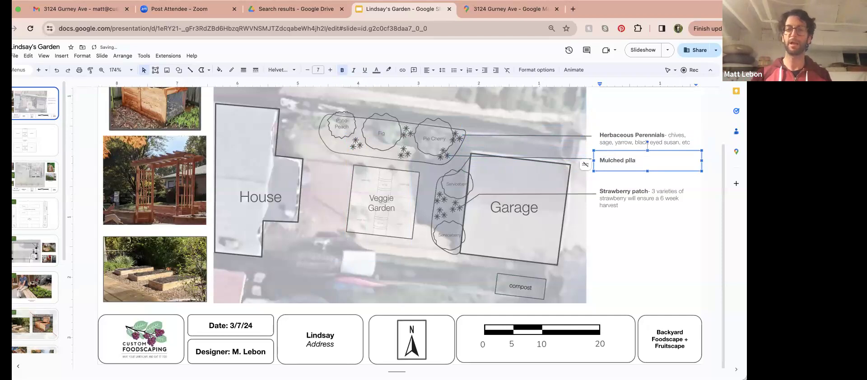
- Delete the duplicated callout together with its leader line
{"action": "left_click", "coordinate": [609, 153]}
{"action": "key", "text": "BackSpace"}
{"action": "key", "text": "BackSpace"}
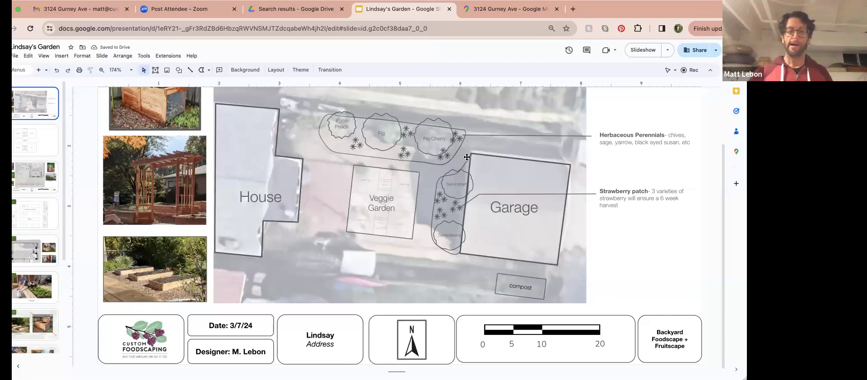
- Delete all leftover slides after the garden bed and tunnel detail slide, and return to the plan slide
{"action": "left_click", "coordinate": [40, 180]}
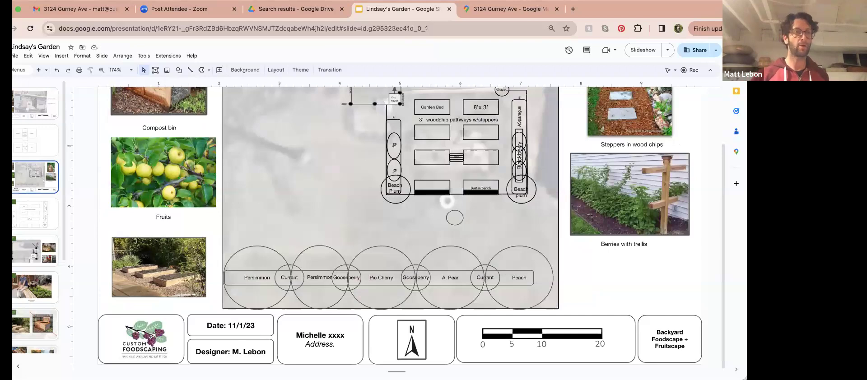
{"action": "key", "text": "Delete"}
{"action": "key", "text": "Delete"}
{"action": "key", "text": "Delete"}
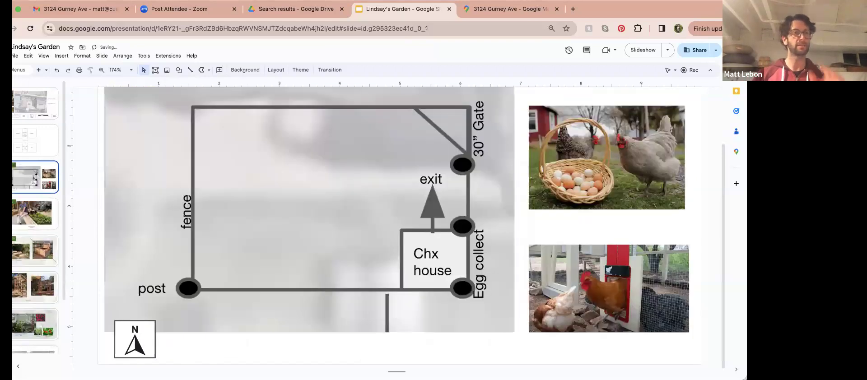
{"action": "key", "text": "Delete"}
{"action": "key", "text": "Delete"}
{"action": "key", "text": "Delete"}
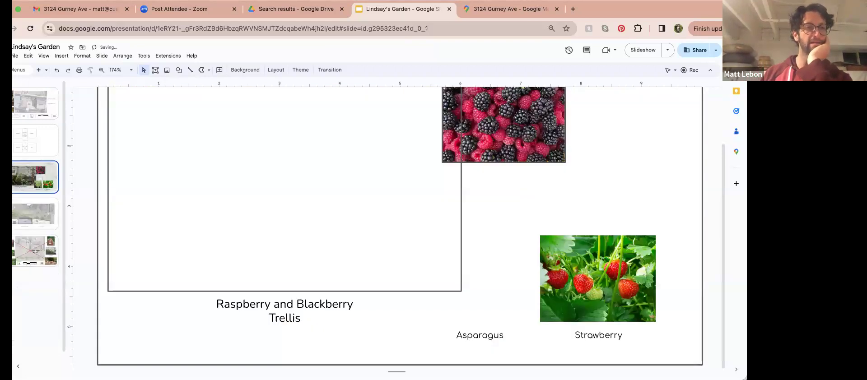
{"action": "key", "text": "Delete"}
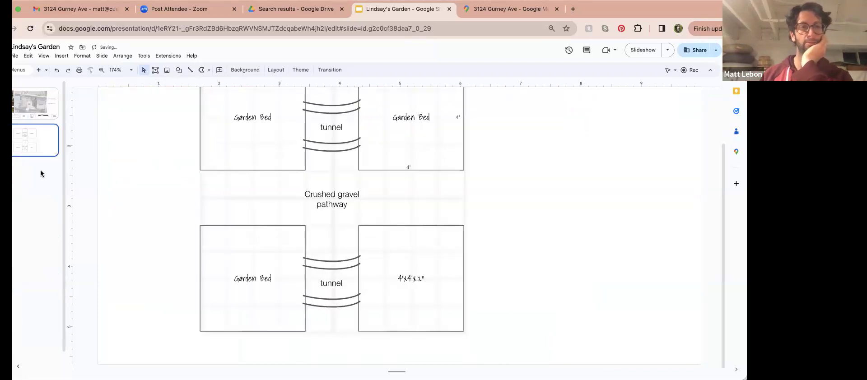
{"action": "left_click_drag", "start_coordinate": [652, 15], "coordinate": [674, 15]}
{"action": "left_click", "coordinate": [47, 107]}
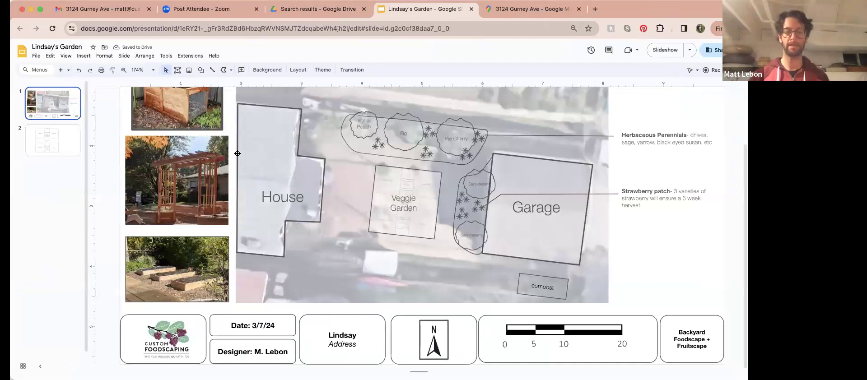
{"action": "scroll", "coordinate": [238, 153], "scroll_direction": "down", "scroll_amount": 5}
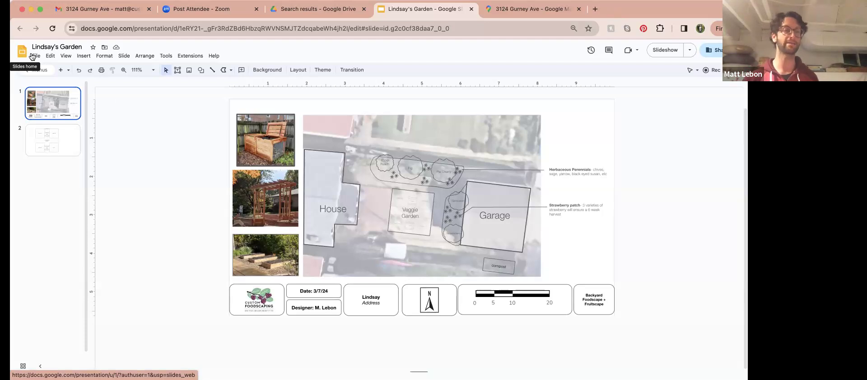
- On the garden bed detail slide, draw a polyline from outside the lower-left bed through both lower beds, up and back to the upper-left bed
{"action": "left_click", "coordinate": [55, 145]}
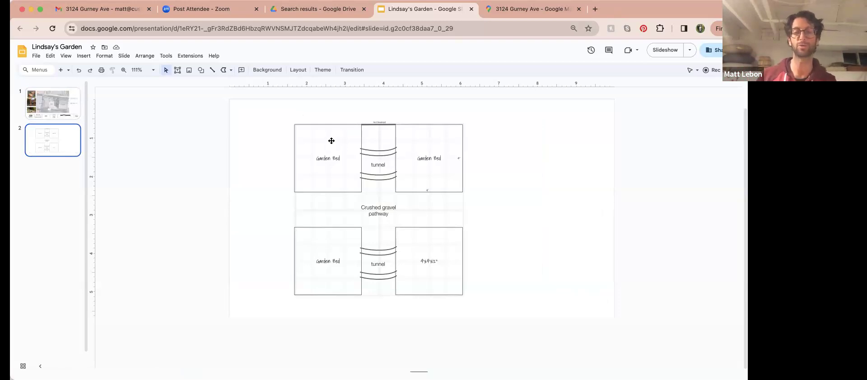
{"action": "left_click", "coordinate": [230, 72]}
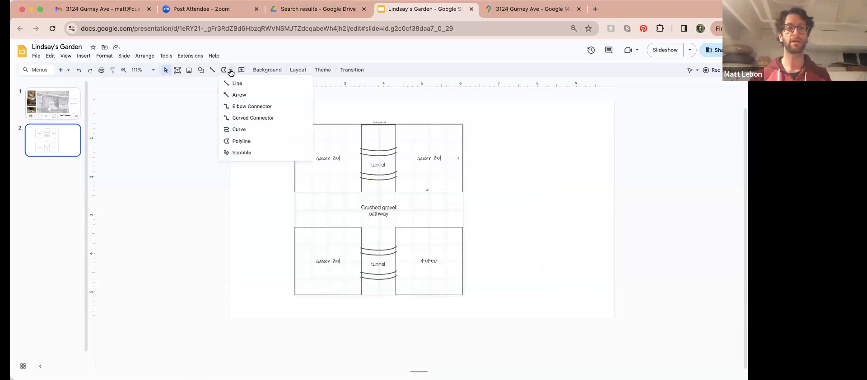
{"action": "left_click", "coordinate": [244, 141]}
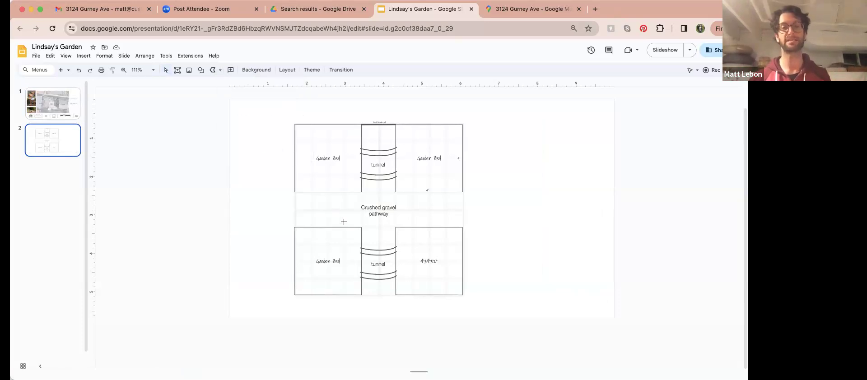
{"action": "left_click", "coordinate": [274, 239]}
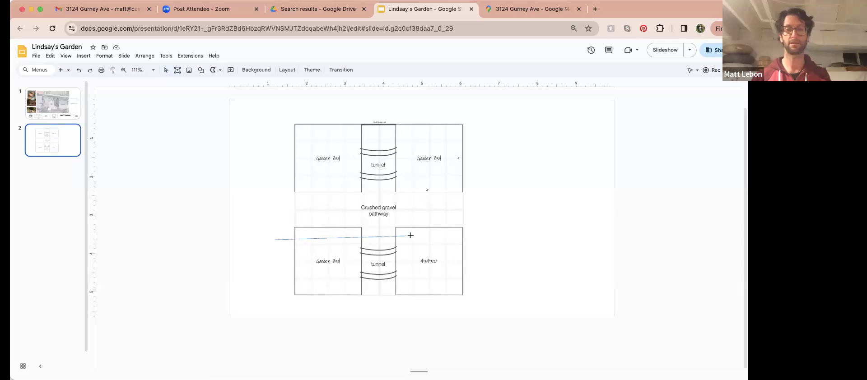
{"action": "left_click", "coordinate": [411, 238]}
{"action": "left_click", "coordinate": [405, 183]}
{"action": "double_click", "coordinate": [354, 183]}
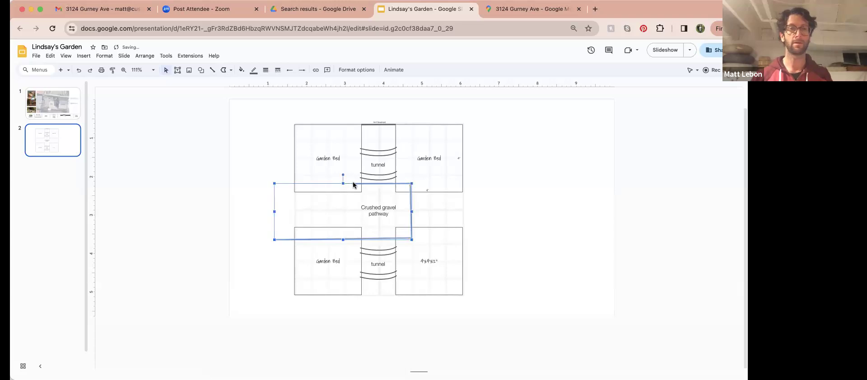
- Colour the polyline across the garden beds red and make it thicker
{"action": "left_click", "coordinate": [253, 70]}
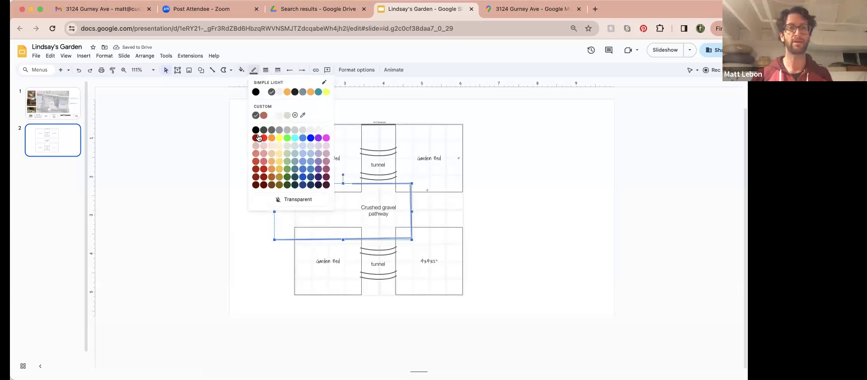
{"action": "left_click", "coordinate": [263, 137]}
{"action": "left_click", "coordinate": [265, 70]}
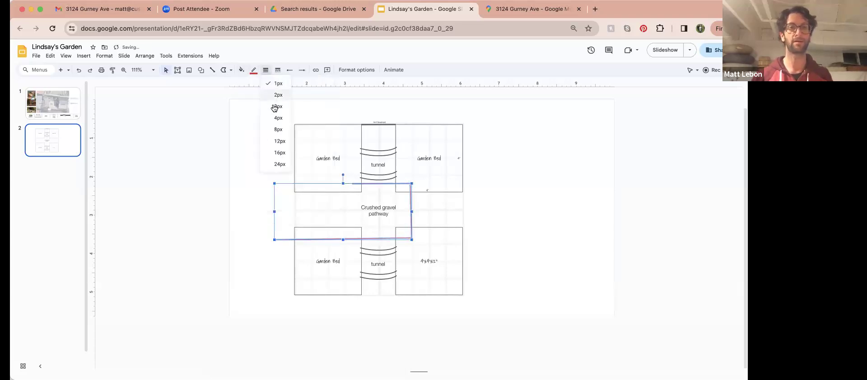
{"action": "left_click", "coordinate": [277, 115]}
{"action": "left_click", "coordinate": [276, 111]}
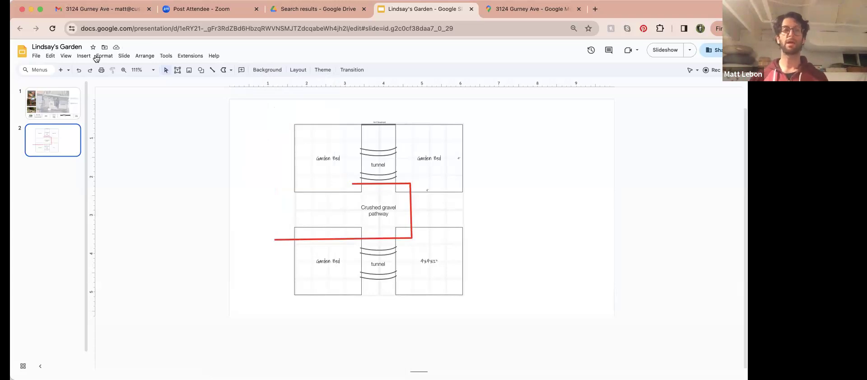
- Add the label "spigot" at the red line's outer end and fit it on one line
{"action": "left_click", "coordinate": [177, 70]}
{"action": "left_click_drag", "start_coordinate": [238, 230], "coordinate": [269, 241]}
{"action": "type", "text": "spigot"}
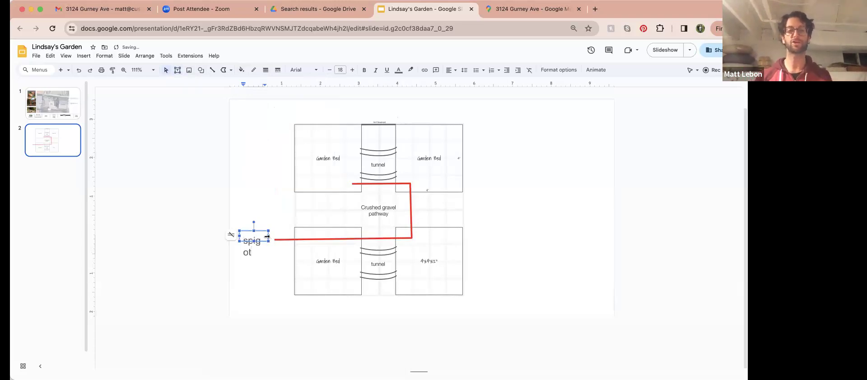
{"action": "mouse_move", "coordinate": [270, 236]}
{"action": "left_mouse_down"}
{"action": "mouse_move", "coordinate": [280, 236]}
{"action": "mouse_move", "coordinate": [267, 231]}
{"action": "left_mouse_up"}
{"action": "left_click", "coordinate": [269, 228]}
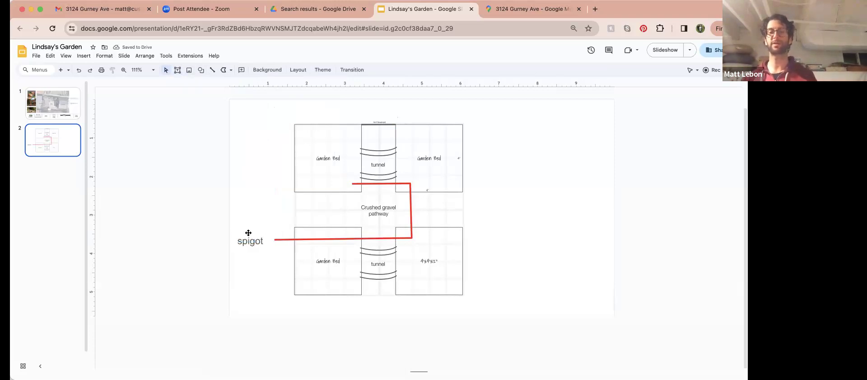
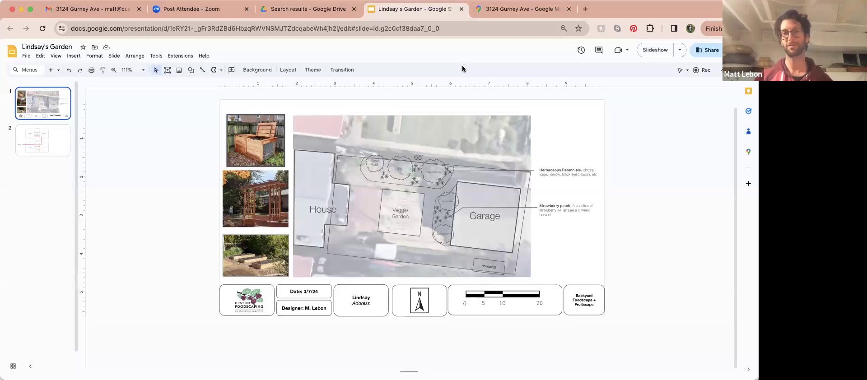
{"action": "left_click", "coordinate": [498, 170]}
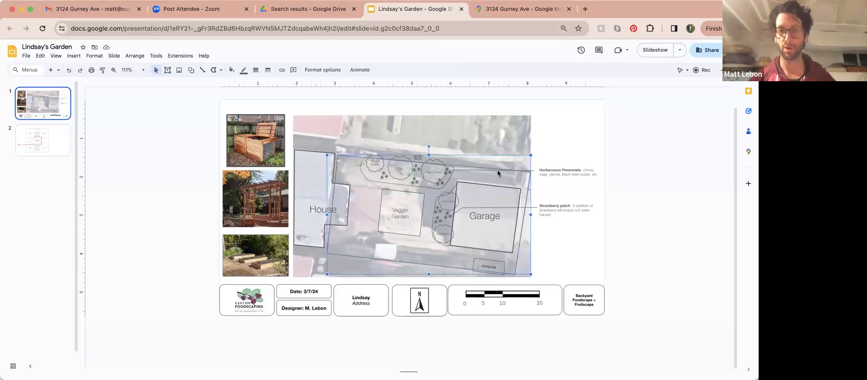
{"action": "left_click", "coordinate": [439, 163]}
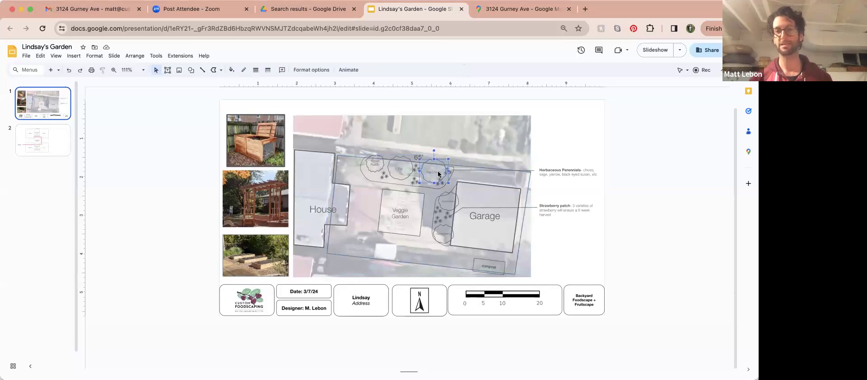
{"action": "left_click", "coordinate": [545, 168]}
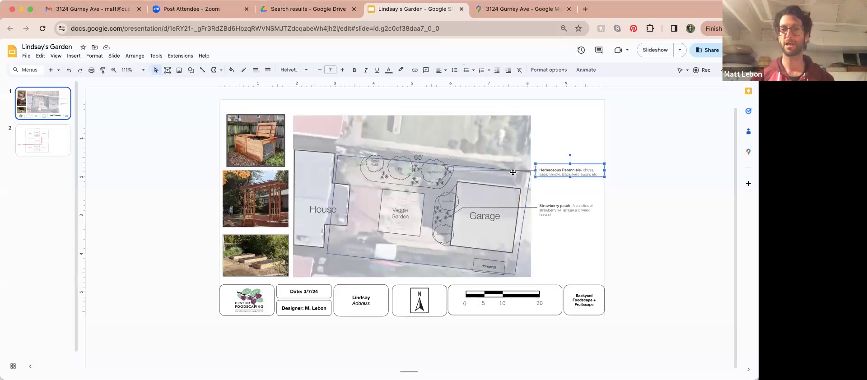
{"action": "left_click", "coordinate": [555, 210]}
{"action": "left_click", "coordinate": [532, 292]}
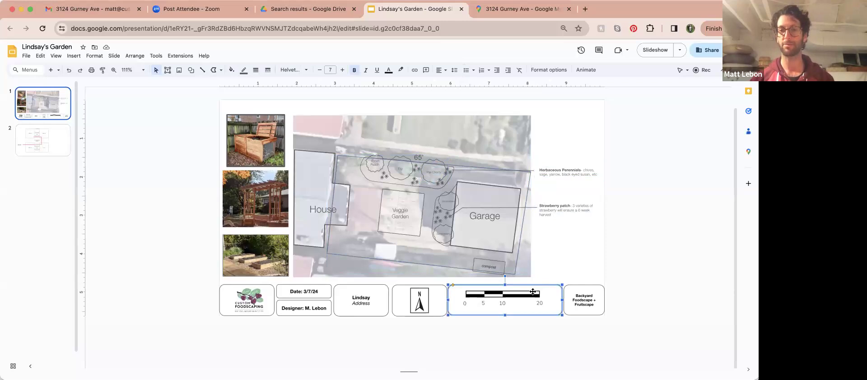
{"action": "left_click", "coordinate": [534, 293]}
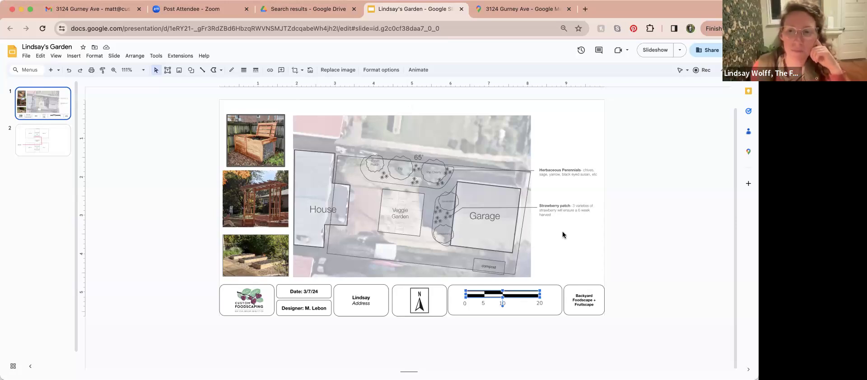
{"action": "left_click", "coordinate": [484, 279]}
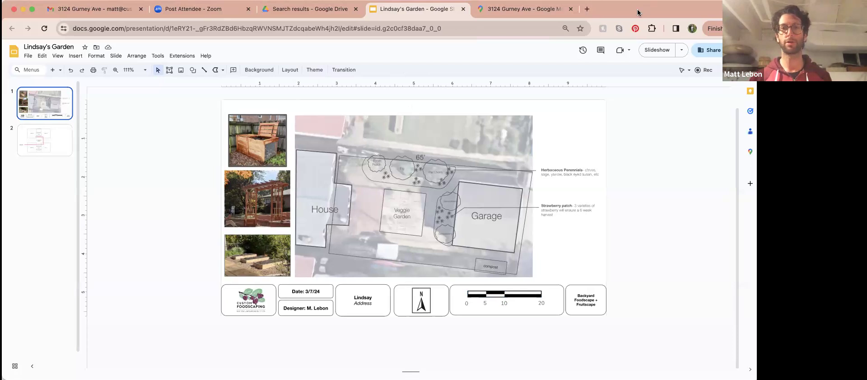
- Switch to Google Maps and measure the length of the garage's yard-facing side
{"action": "left_click", "coordinate": [516, 10]}
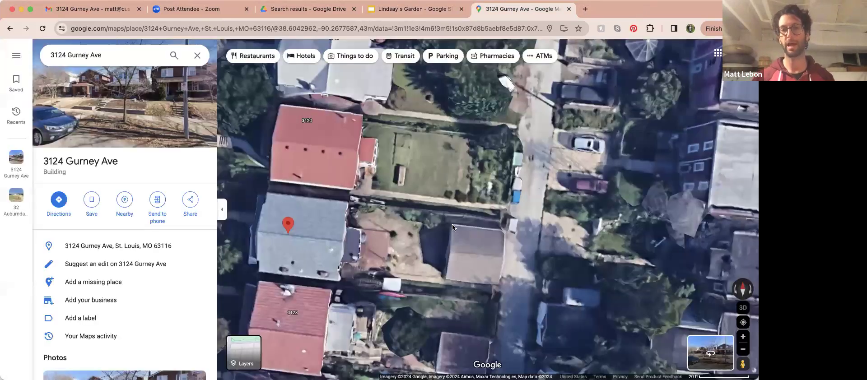
{"action": "right_click", "coordinate": [452, 229]}
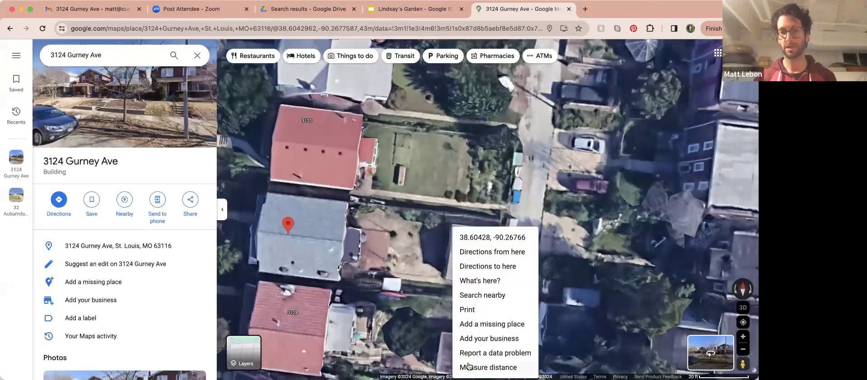
{"action": "left_click", "coordinate": [469, 365]}
{"action": "left_click", "coordinate": [445, 280]}
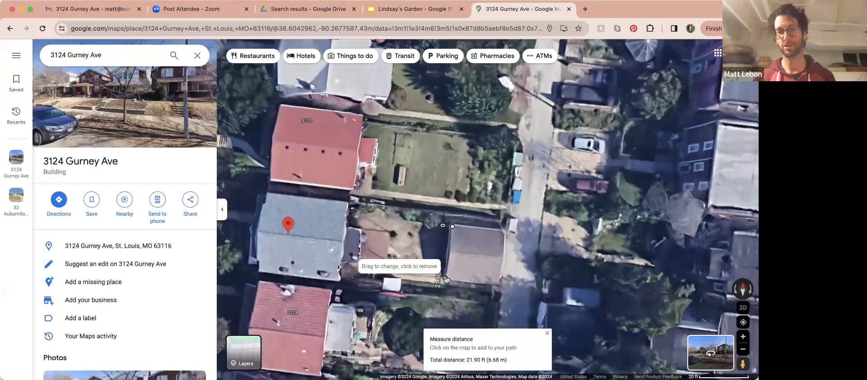
{"action": "left_click_drag", "start_coordinate": [447, 278], "coordinate": [447, 279]}
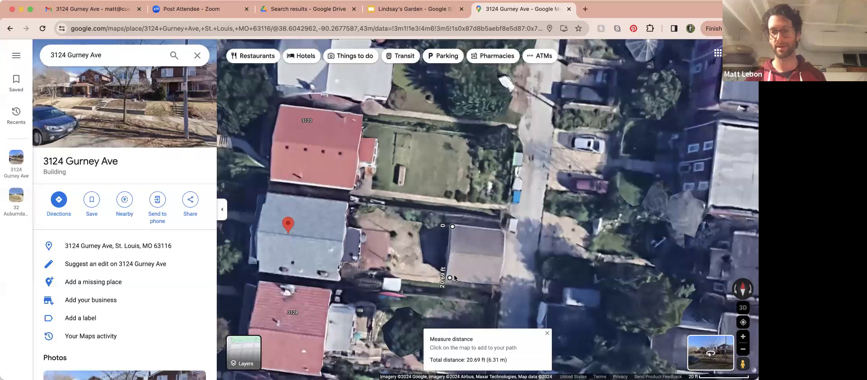
- Return to the plan in Google Slides and place a copy of the scale bar across the garage
{"action": "left_click", "coordinate": [399, 10]}
{"action": "left_click", "coordinate": [500, 296]}
{"action": "key", "text": "super+v"}
{"action": "left_click_drag", "start_coordinate": [501, 300], "coordinate": [478, 211]}
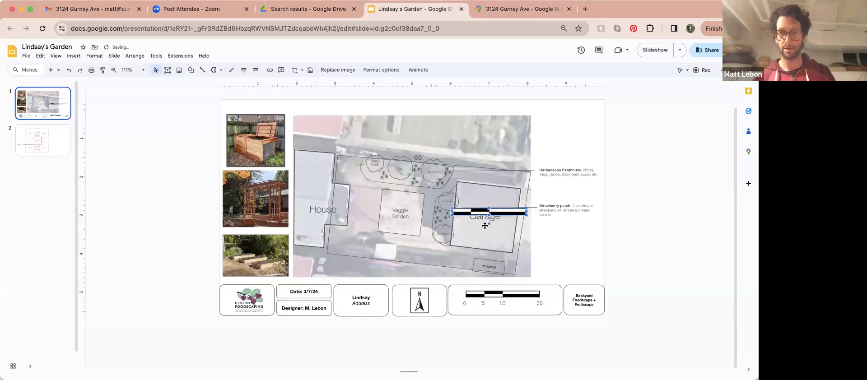
- Rotate the scale bar copy to match the garage's yard-facing wall and stretch it to the wall's full length
{"action": "left_click_drag", "start_coordinate": [502, 224], "coordinate": [452, 200]}
{"action": "left_click_drag", "start_coordinate": [459, 169], "coordinate": [460, 191]}
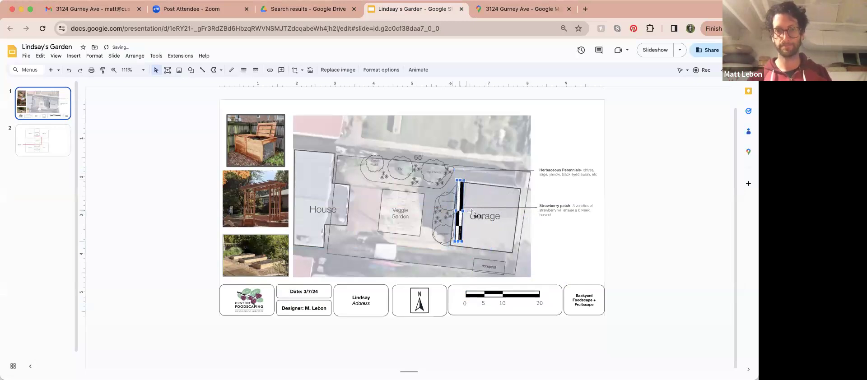
{"action": "left_click_drag", "start_coordinate": [459, 220], "coordinate": [457, 225]}
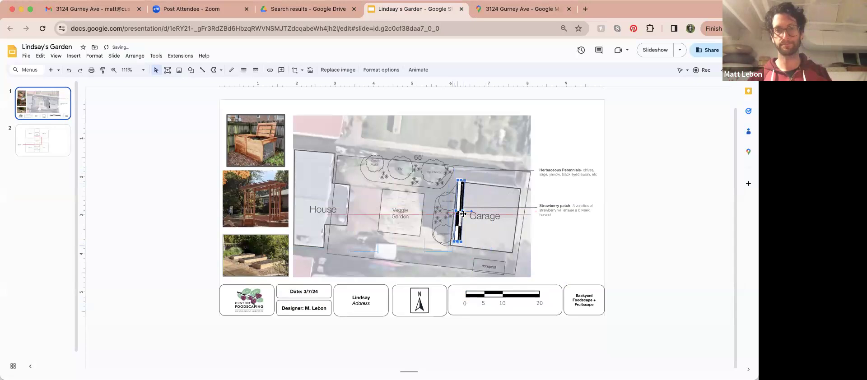
{"action": "left_click_drag", "start_coordinate": [460, 183], "coordinate": [460, 180]}
{"action": "left_click", "coordinate": [463, 189]}
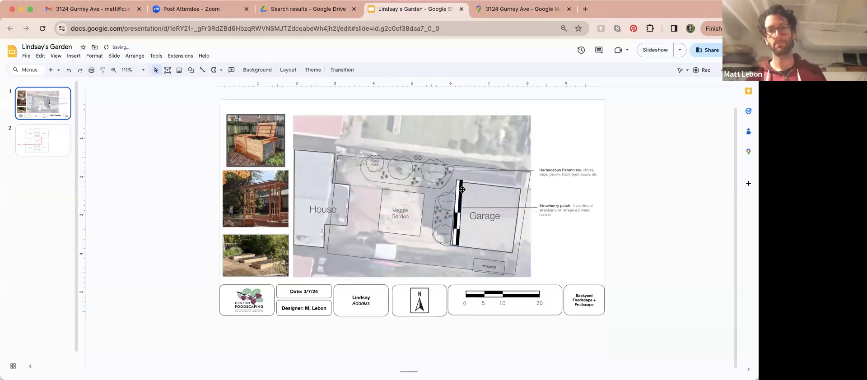
- Replace the title block's scale bar with the resized copy, turned horizontal above the 0 to 20 labels
{"action": "left_click", "coordinate": [457, 211]}
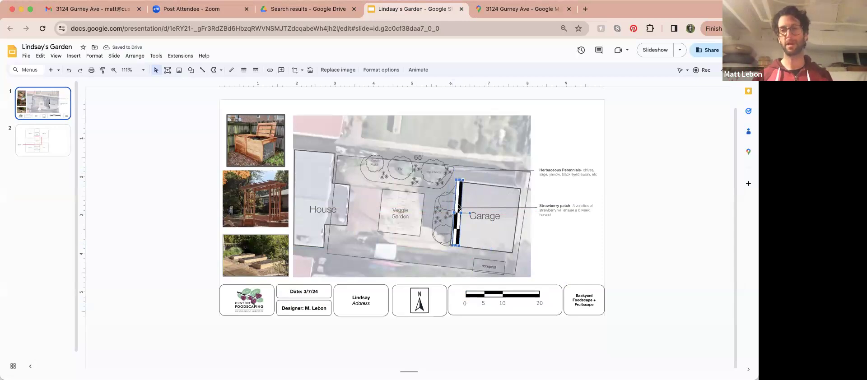
{"action": "left_click_drag", "start_coordinate": [458, 207], "coordinate": [512, 283]}
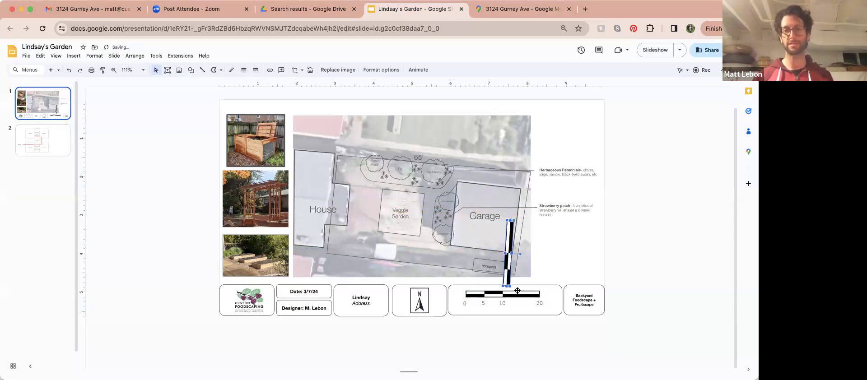
{"action": "left_click", "coordinate": [517, 293]}
{"action": "key", "text": "Delete"}
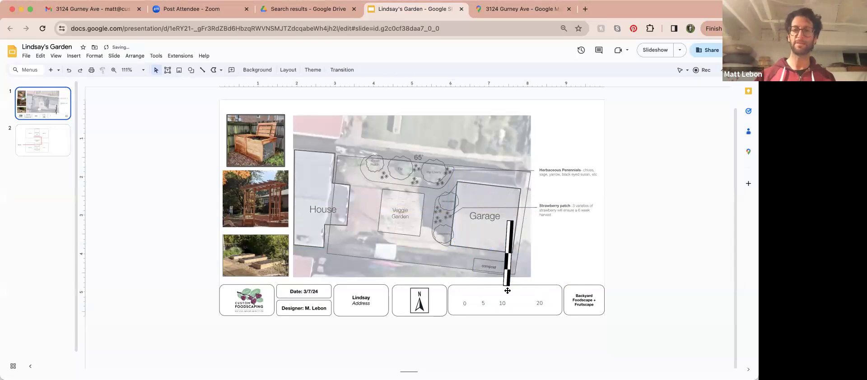
{"action": "left_click_drag", "start_coordinate": [509, 264], "coordinate": [540, 295]}
{"action": "key", "text": "Right"}
{"action": "key", "text": "Right"}
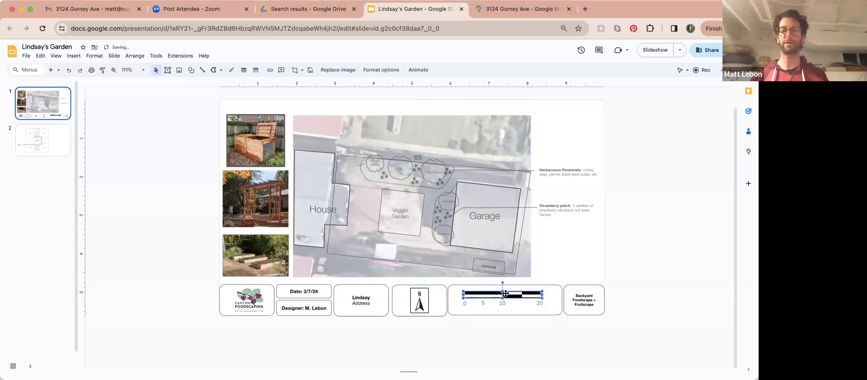
{"action": "key", "text": "Escape"}
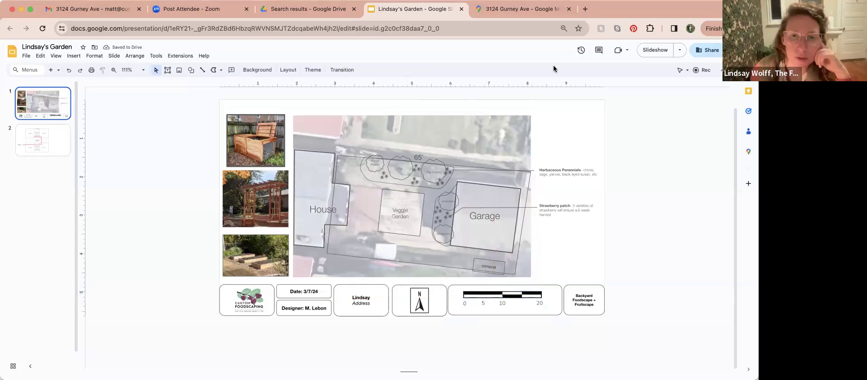
- Search Google for "scale bar" in a new browser tab, then return to the garden plan in Google Slides
{"action": "left_click", "coordinate": [583, 9]}
{"action": "type", "text": "scale bar"}
{"action": "key", "text": "Return"}
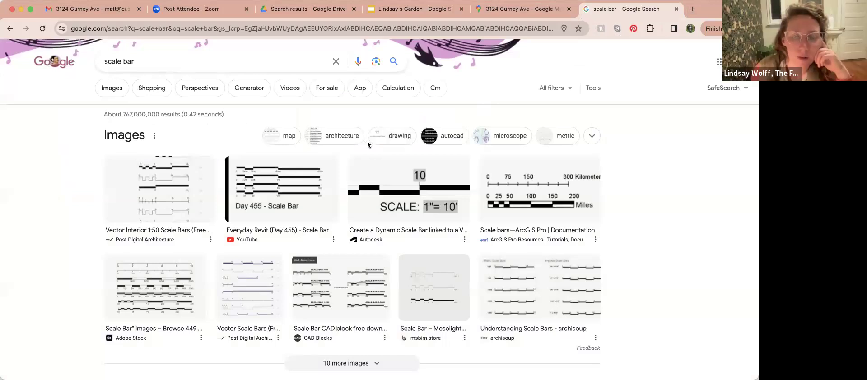
{"action": "left_click", "coordinate": [426, 9]}
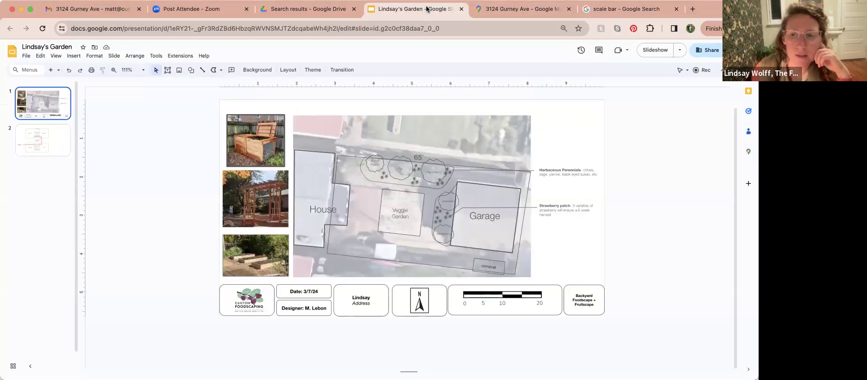